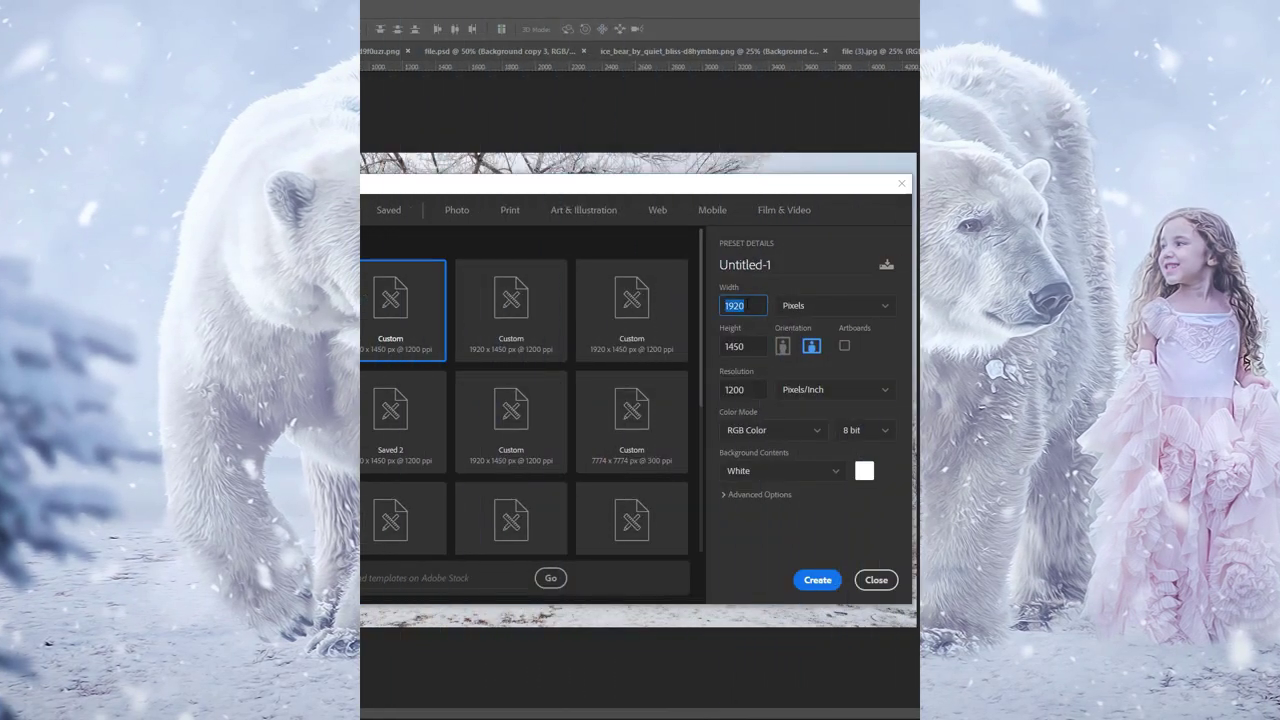
# Step: Enter 1920 × 1450 px at 1200 pixels per inch for the new document
pyautogui.press('Tab')
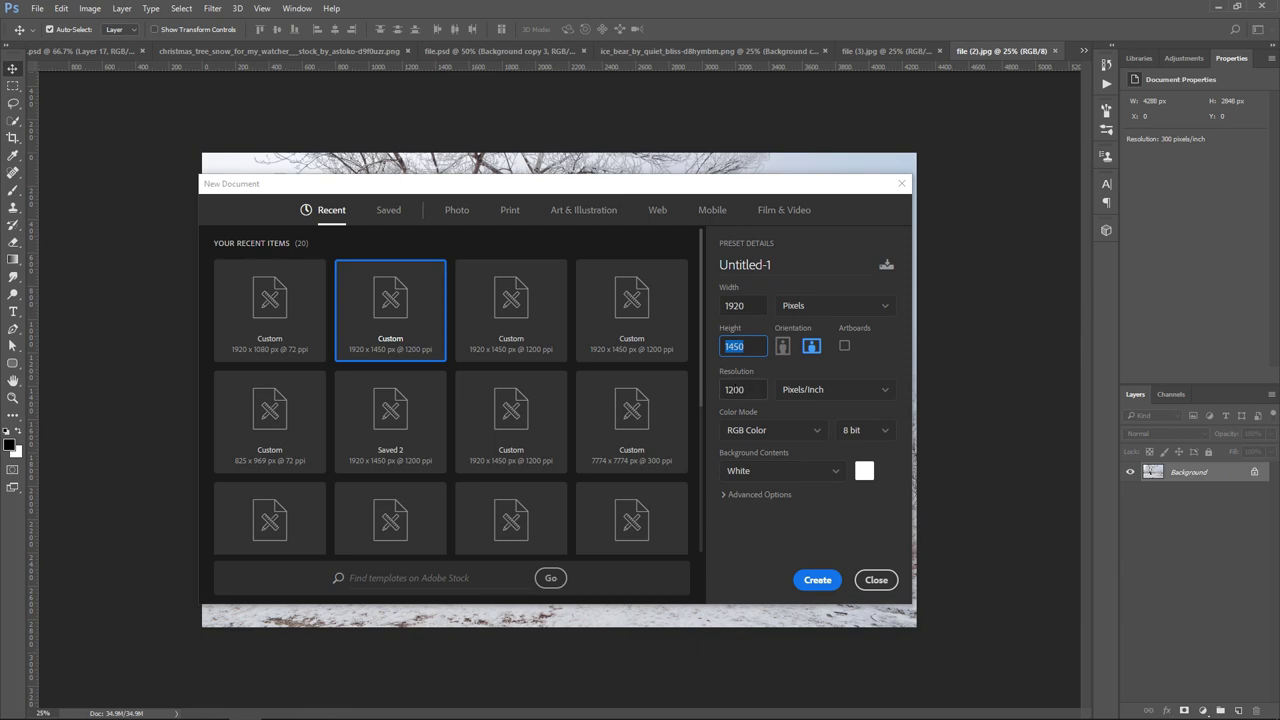
# Step: Create the blank canvas and bring the frosted tree photo from file (2).jpg into it
pyautogui.click(823, 583)
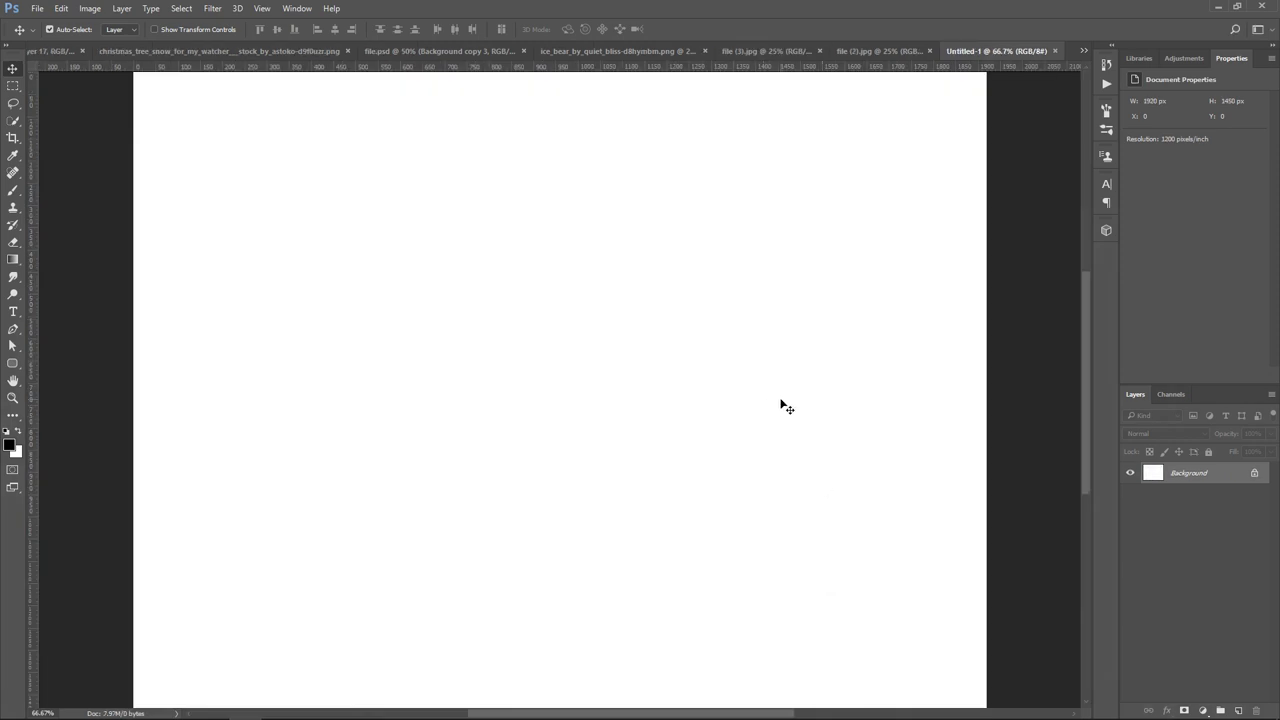
pyautogui.hotkey('ctrl', '0')
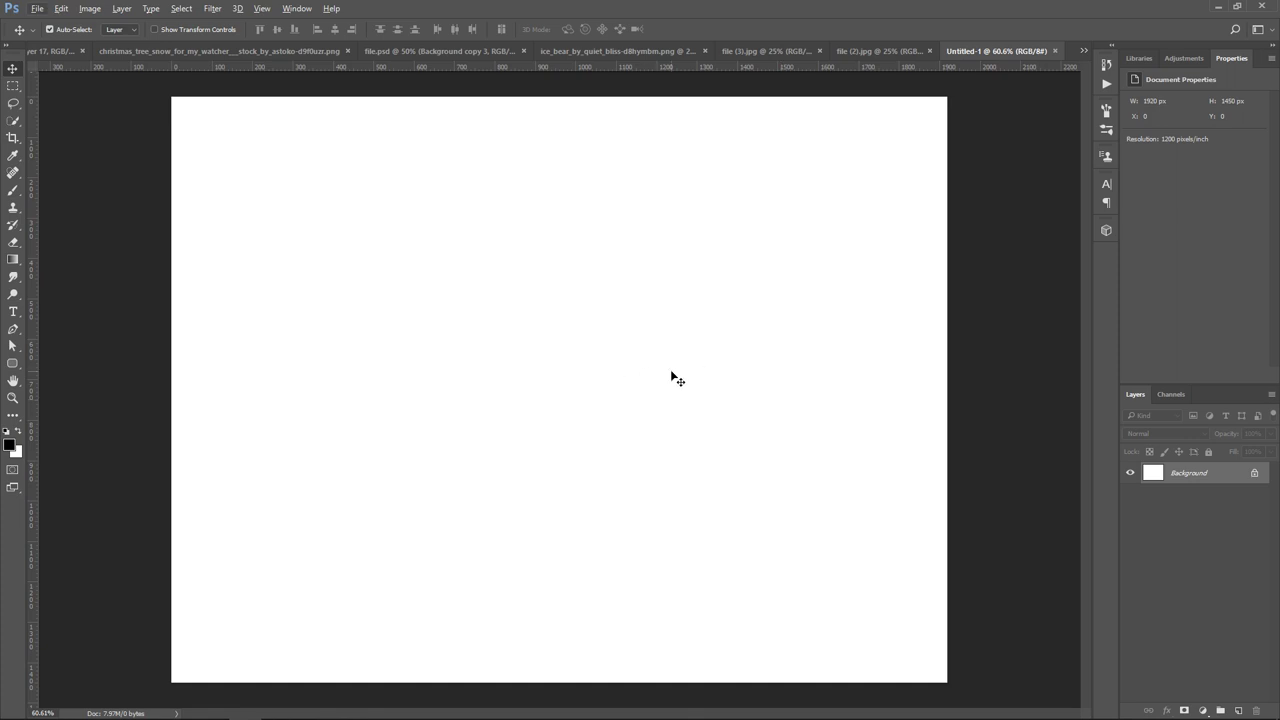
pyautogui.click(902, 50)
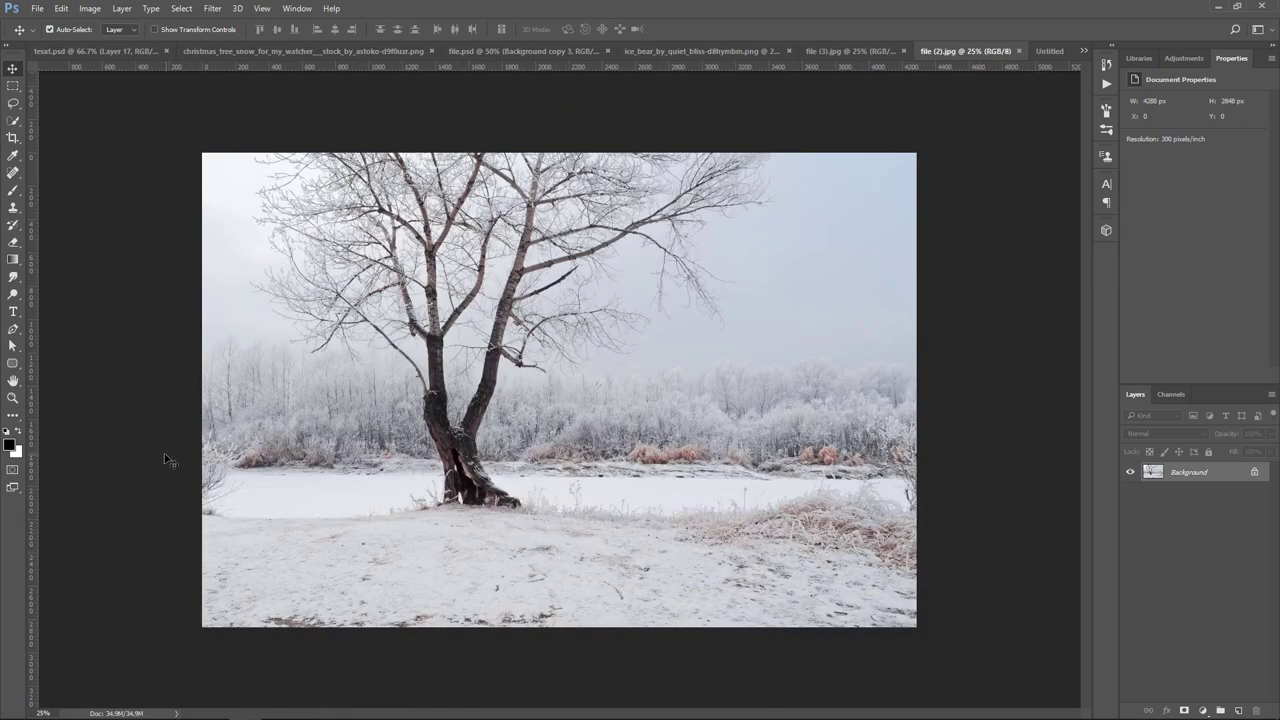
pyautogui.moveTo(432, 537)
pyautogui.mouseDown()
pyautogui.moveTo(919, 207)
pyautogui.moveTo(678, 411)
pyautogui.mouseUp()
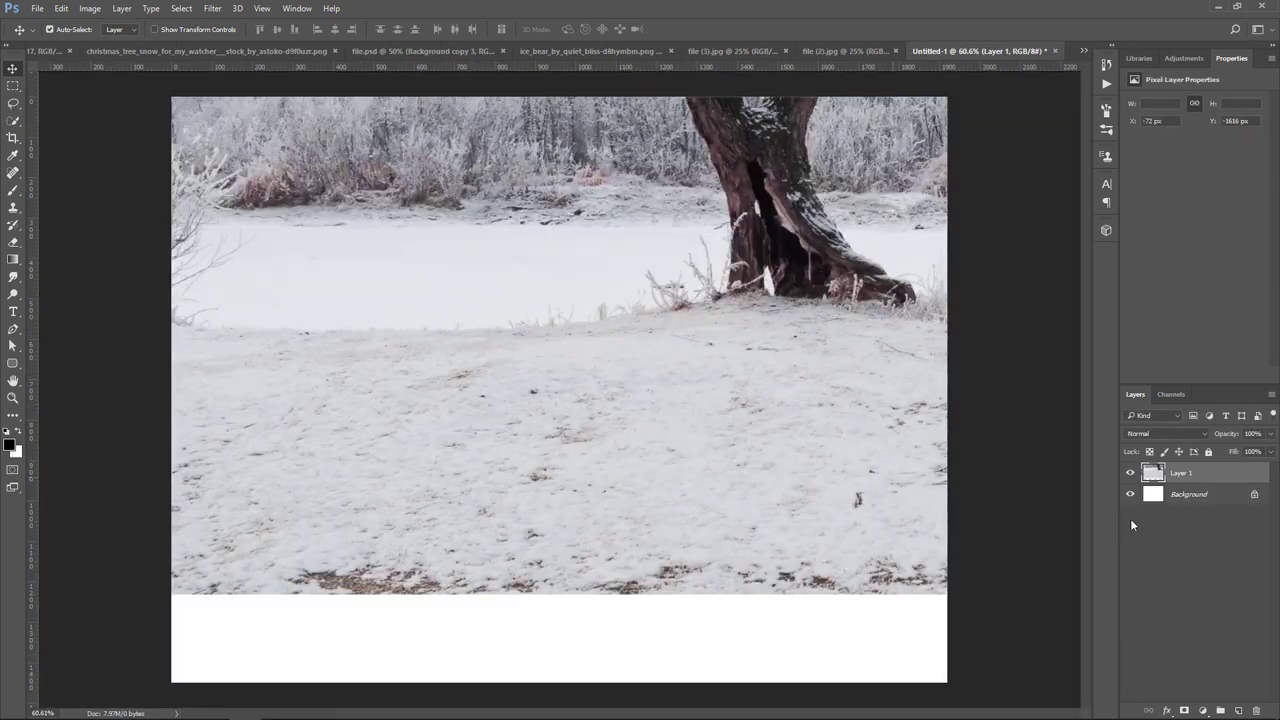
# Step: Scale and position the tree photo so it fills the whole canvas
pyautogui.hotkey('ctrl', 't')
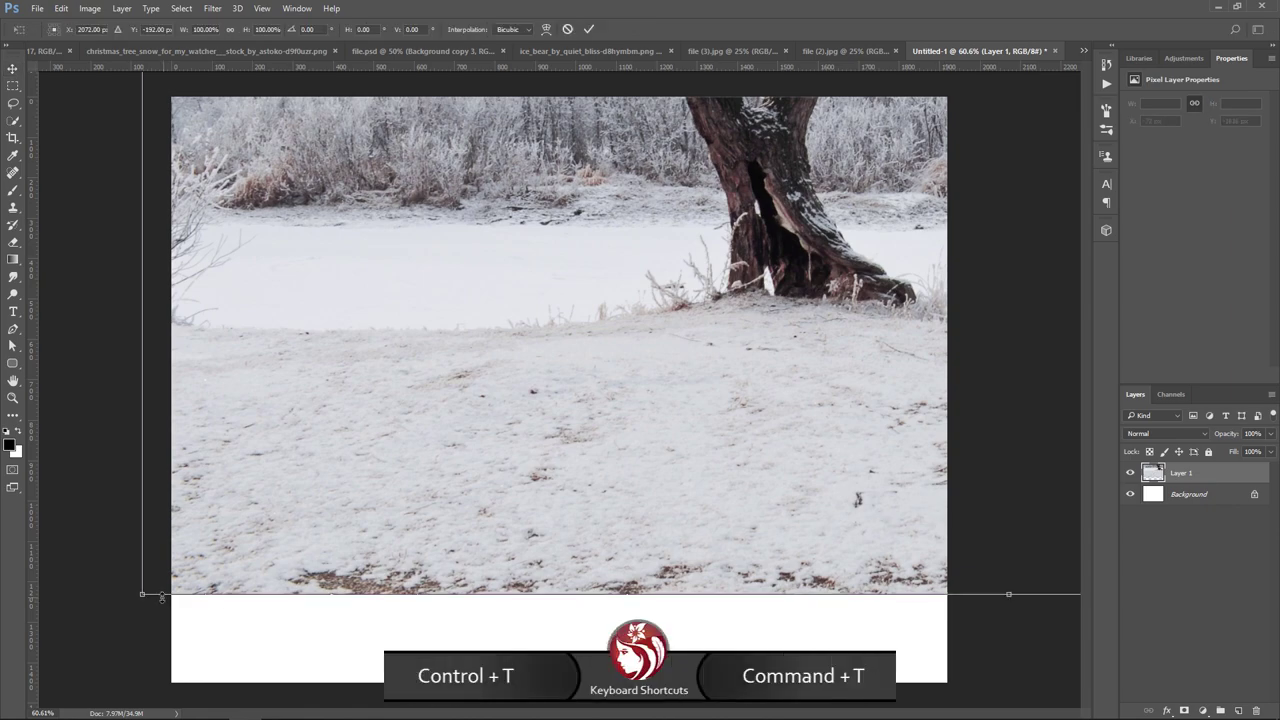
pyautogui.moveTo(143, 592); pyautogui.dragTo(322, 473)
pyautogui.moveTo(519, 458)
pyautogui.mouseDown()
pyautogui.moveTo(755, 521)
pyautogui.moveTo(737, 604)
pyautogui.mouseUp()
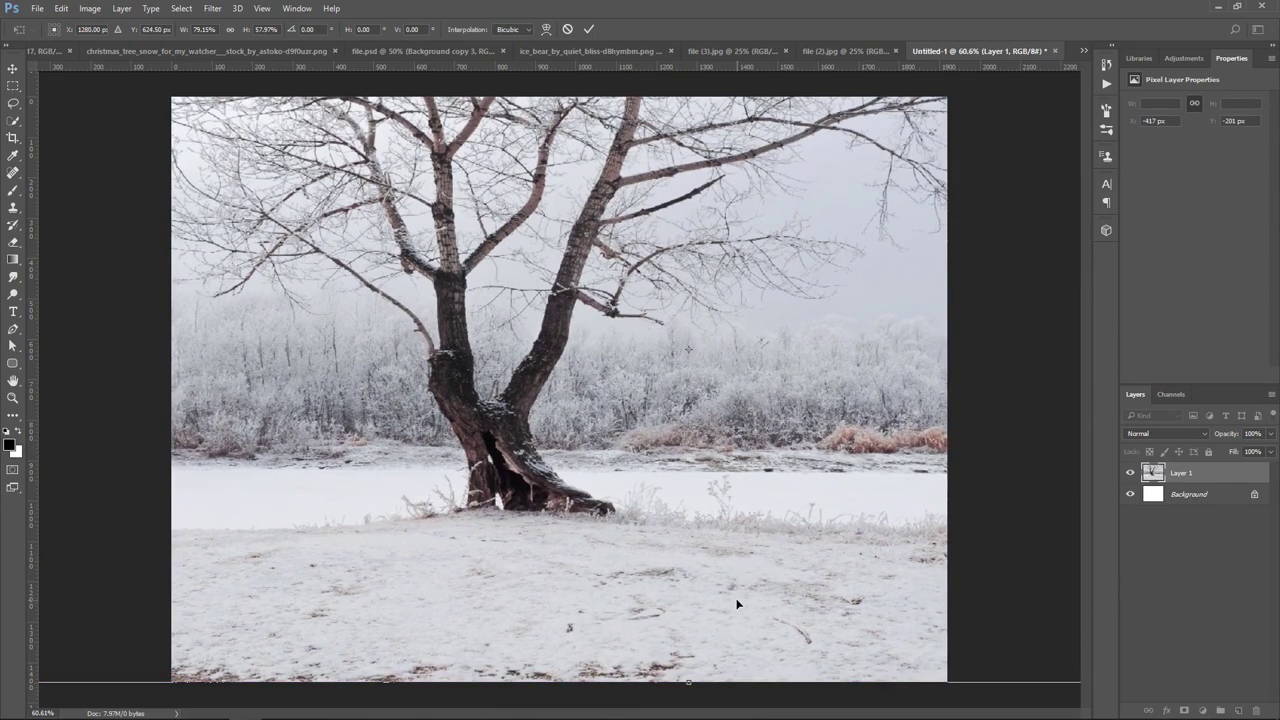
pyautogui.moveTo(167, 681); pyautogui.dragTo(183, 654)
pyautogui.moveTo(594, 600); pyautogui.dragTo(585, 622)
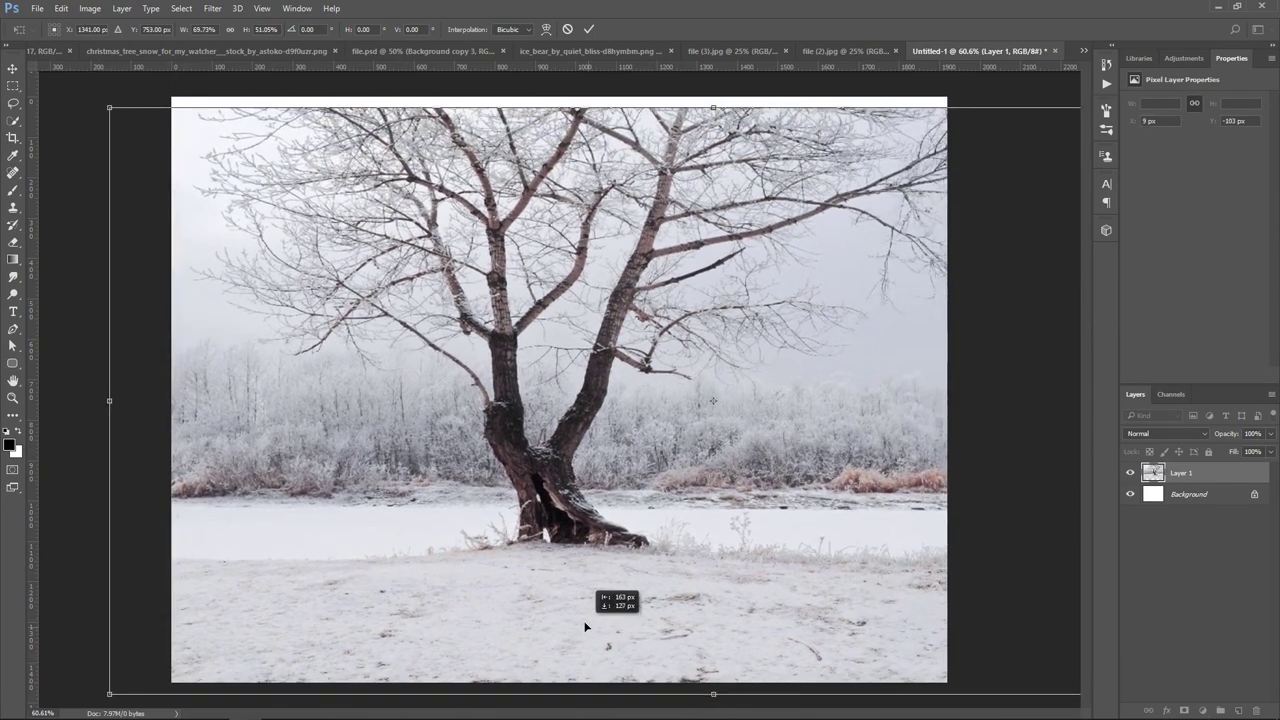
pyautogui.press('Return')
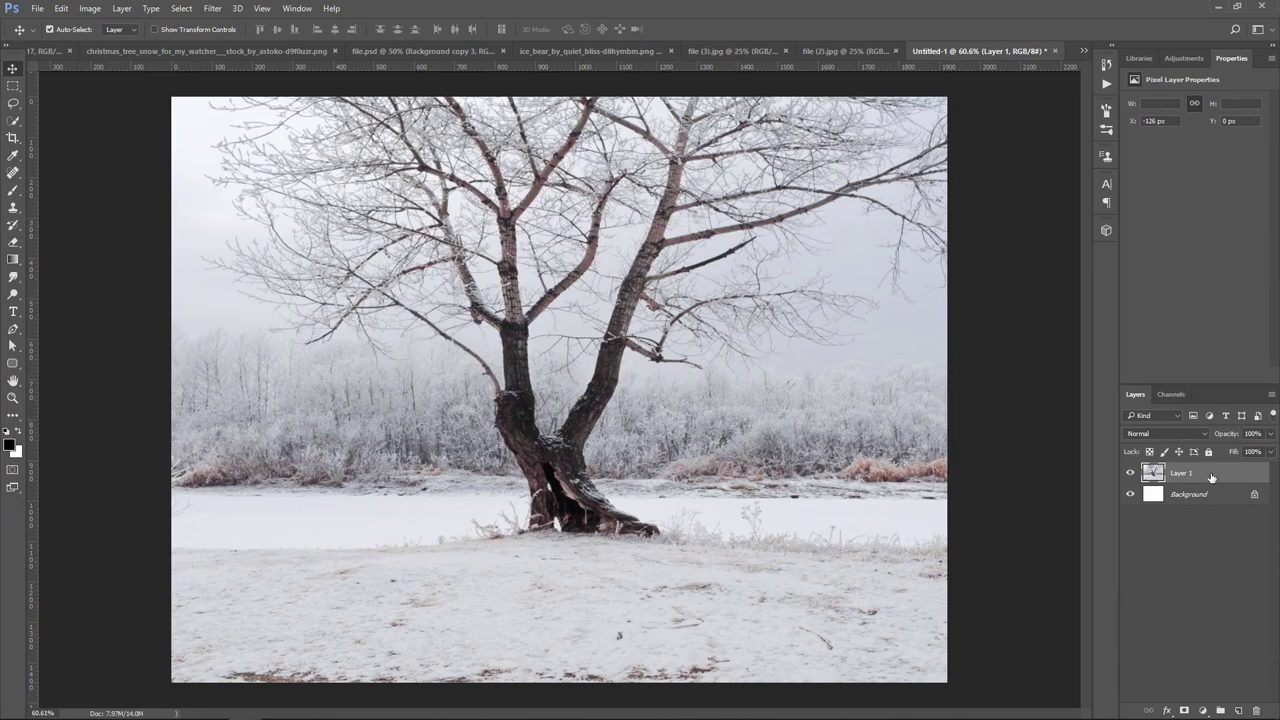
# Step: Mask the tree layer with a black-to-transparent gradient, leaving only the snowy ground
pyautogui.click(1186, 710)
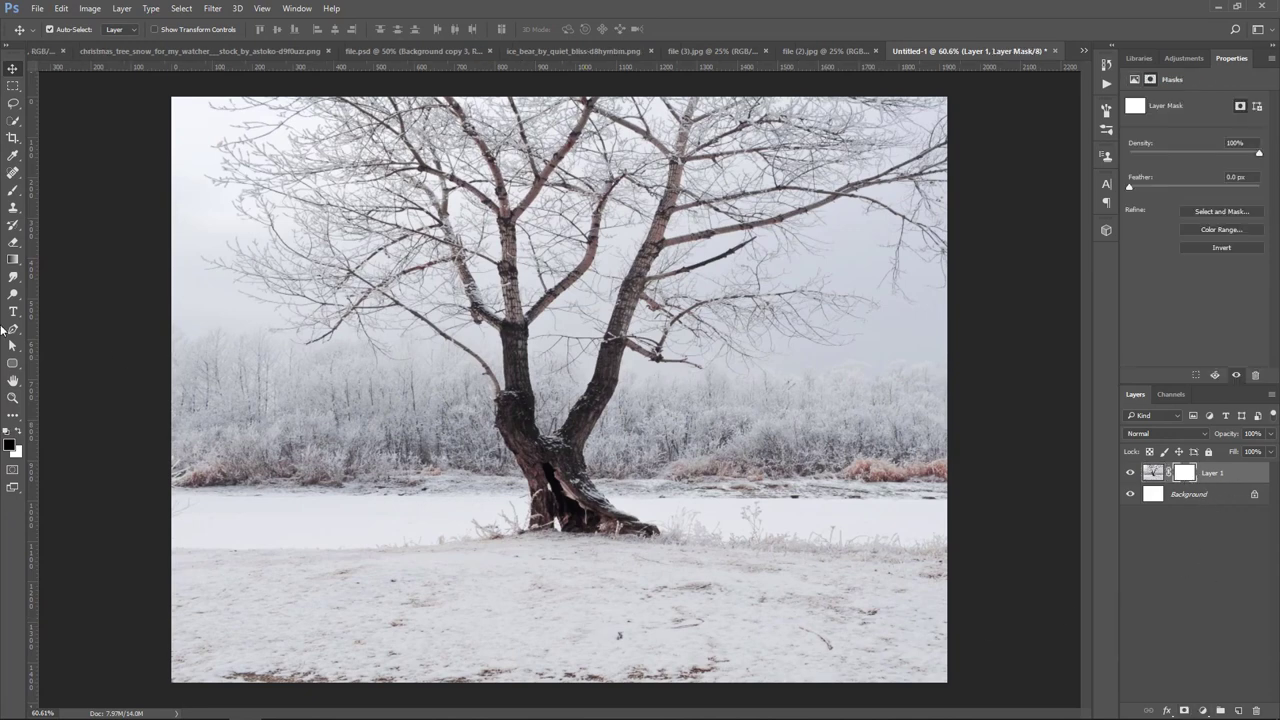
pyautogui.click(13, 259)
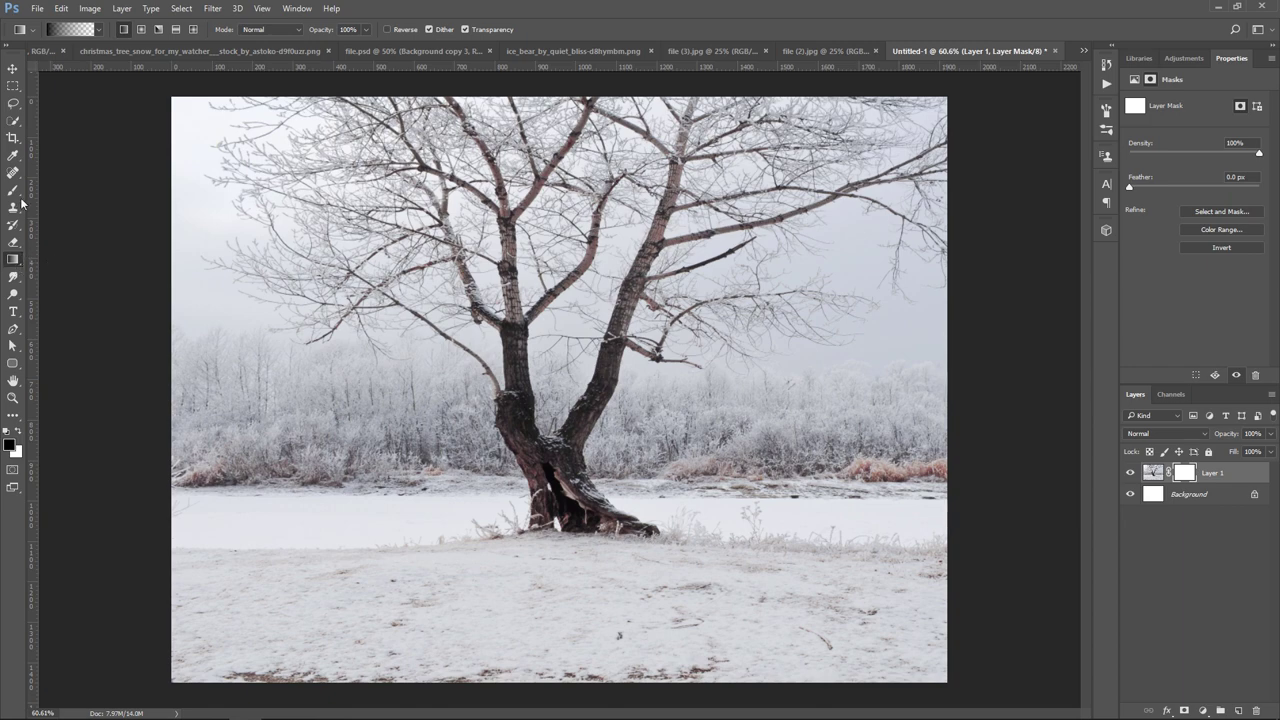
pyautogui.click(72, 30)
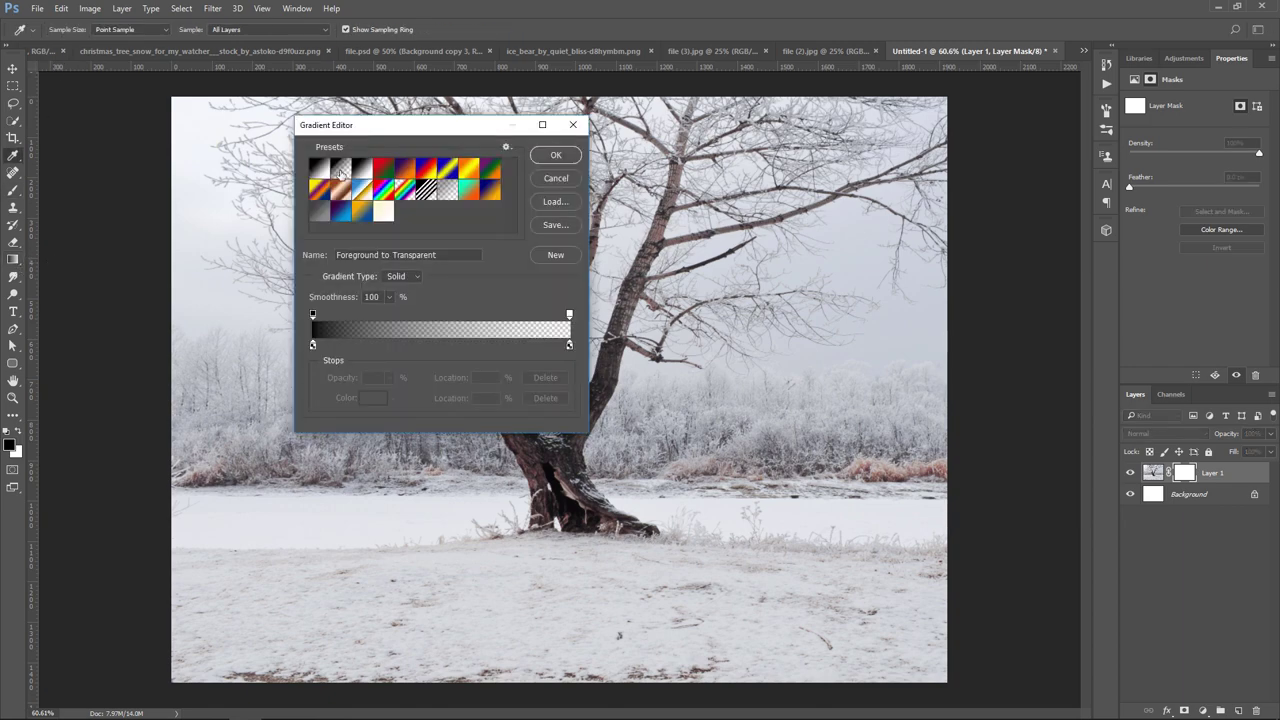
pyautogui.click(556, 155)
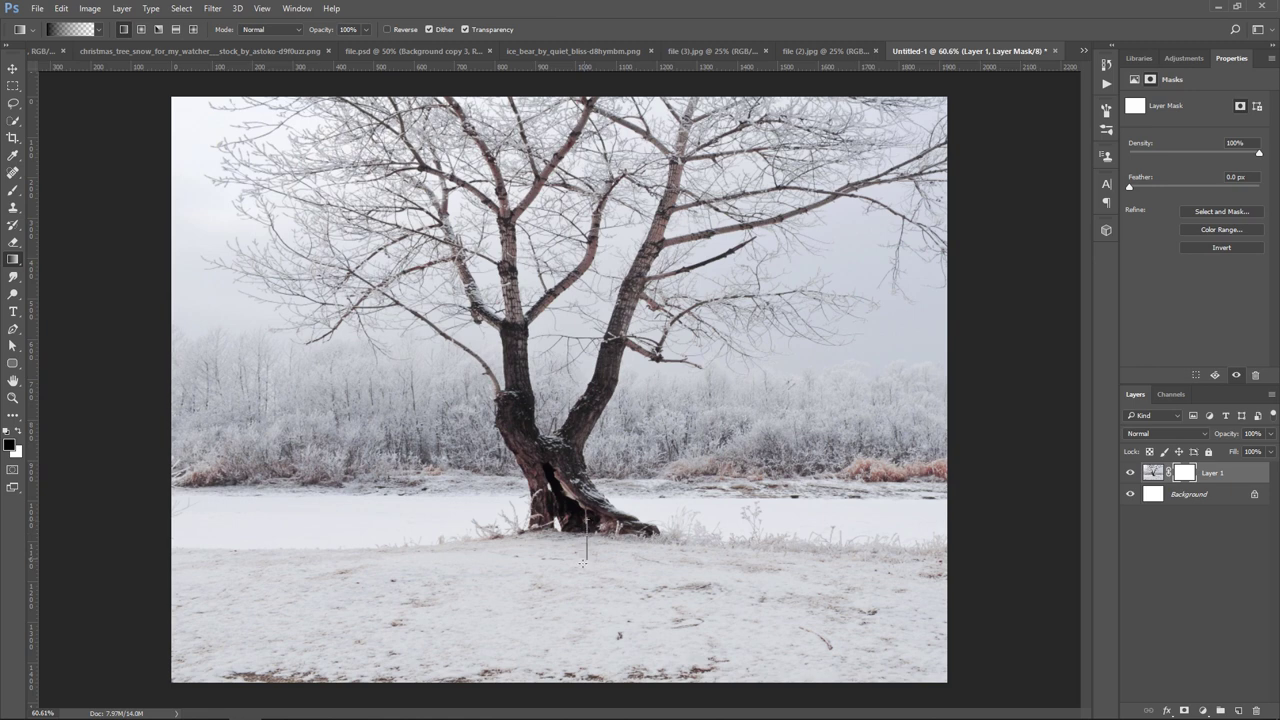
pyautogui.moveTo(598, 522); pyautogui.dragTo(600, 594)
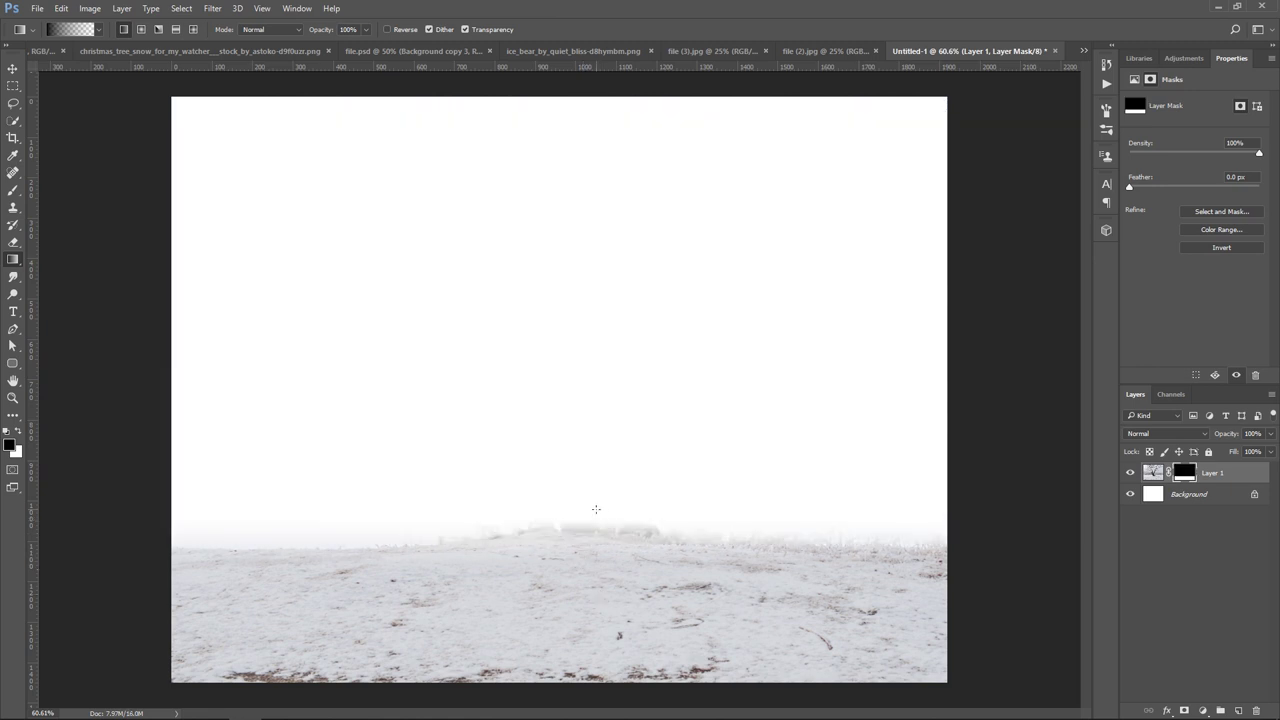
pyautogui.moveTo(594, 548); pyautogui.dragTo(604, 560)
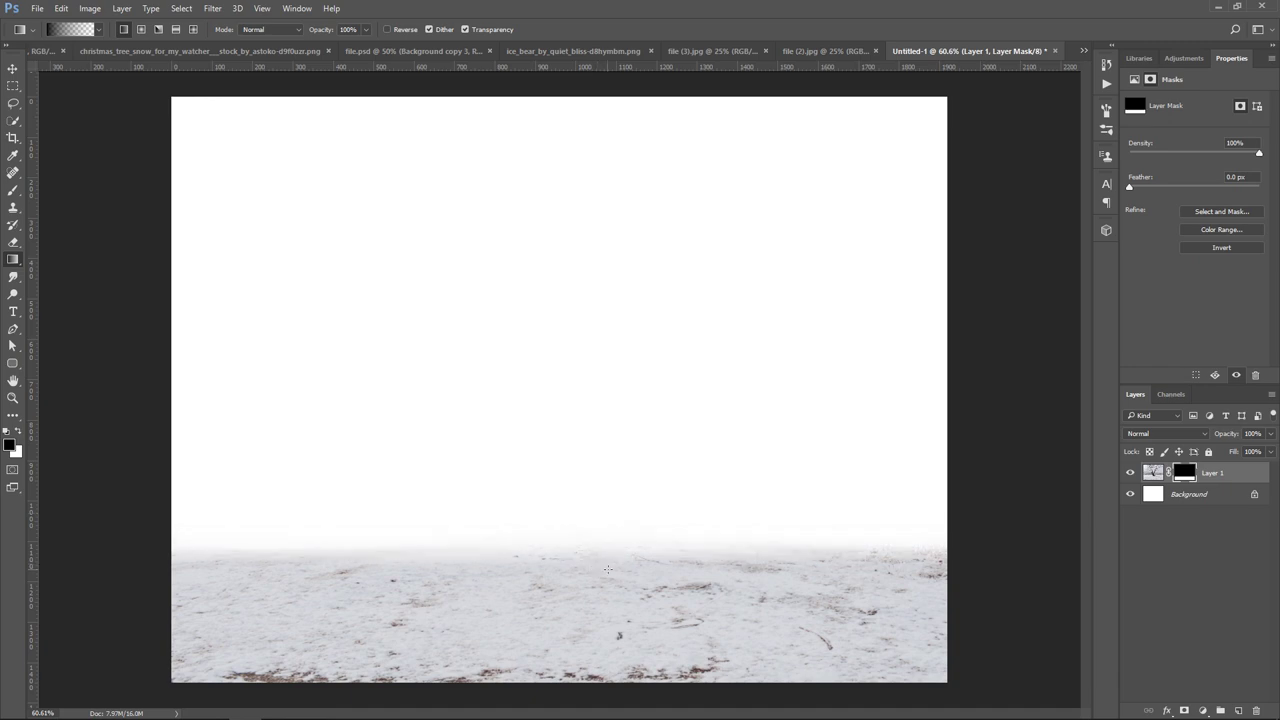
# Step: Apply the gradient layer mask permanently to Layer 1
pyautogui.click(13, 69)
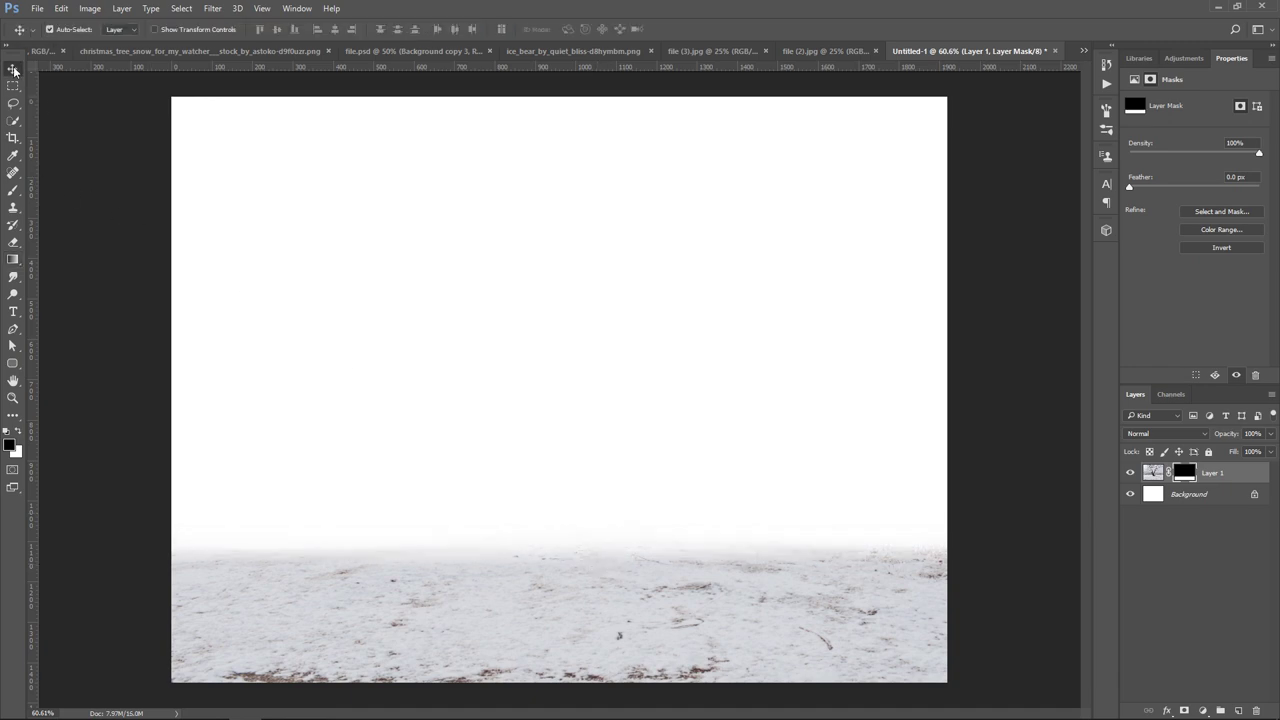
pyautogui.rightClick(1186, 481)
pyautogui.click(1176, 520)
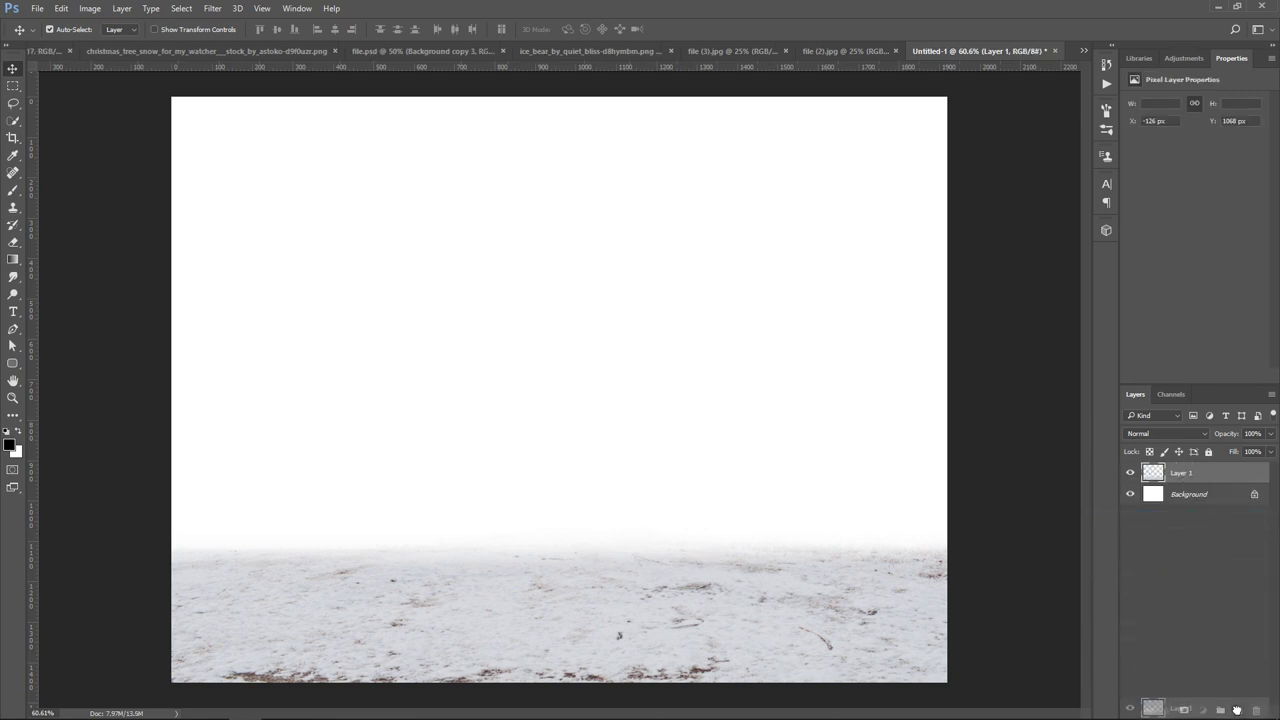
# Step: Duplicate the snowy ground, place the copy below, squash it and nudge it down
pyautogui.moveTo(1208, 477); pyautogui.dragTo(1238, 711)
pyautogui.moveTo(1210, 473); pyautogui.dragTo(1141, 505)
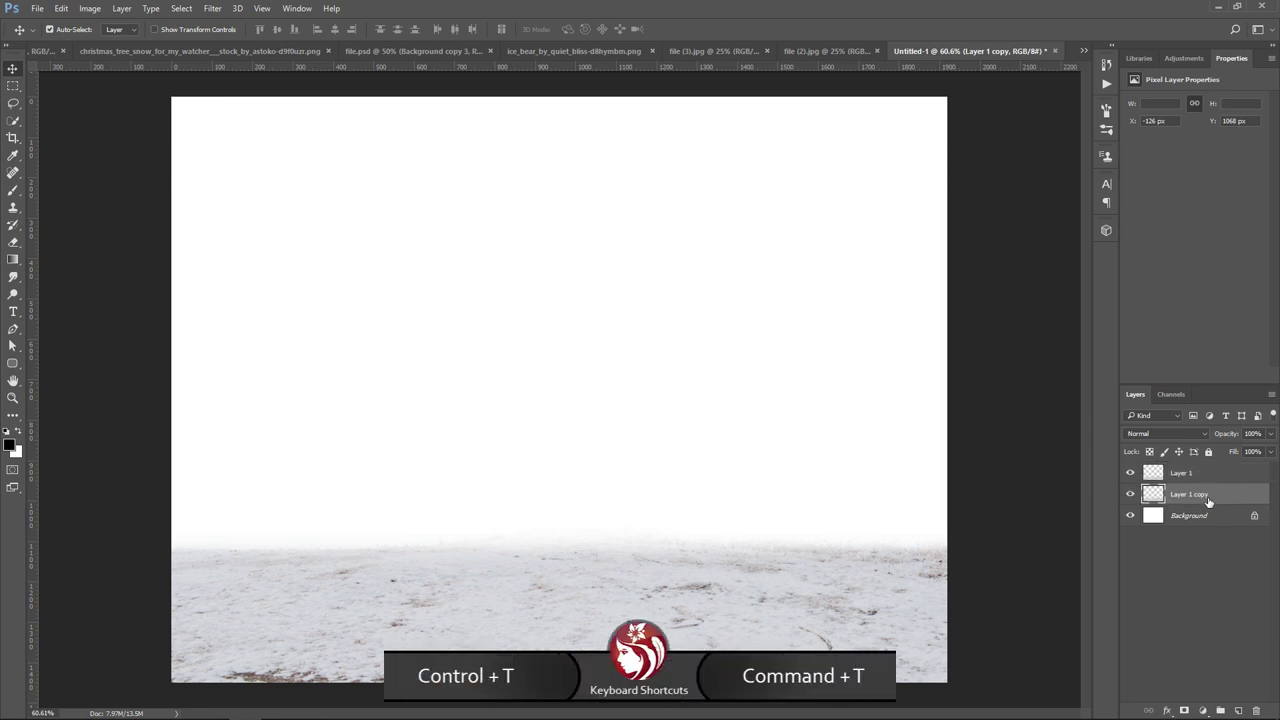
pyautogui.hotkey('ctrl', 't')
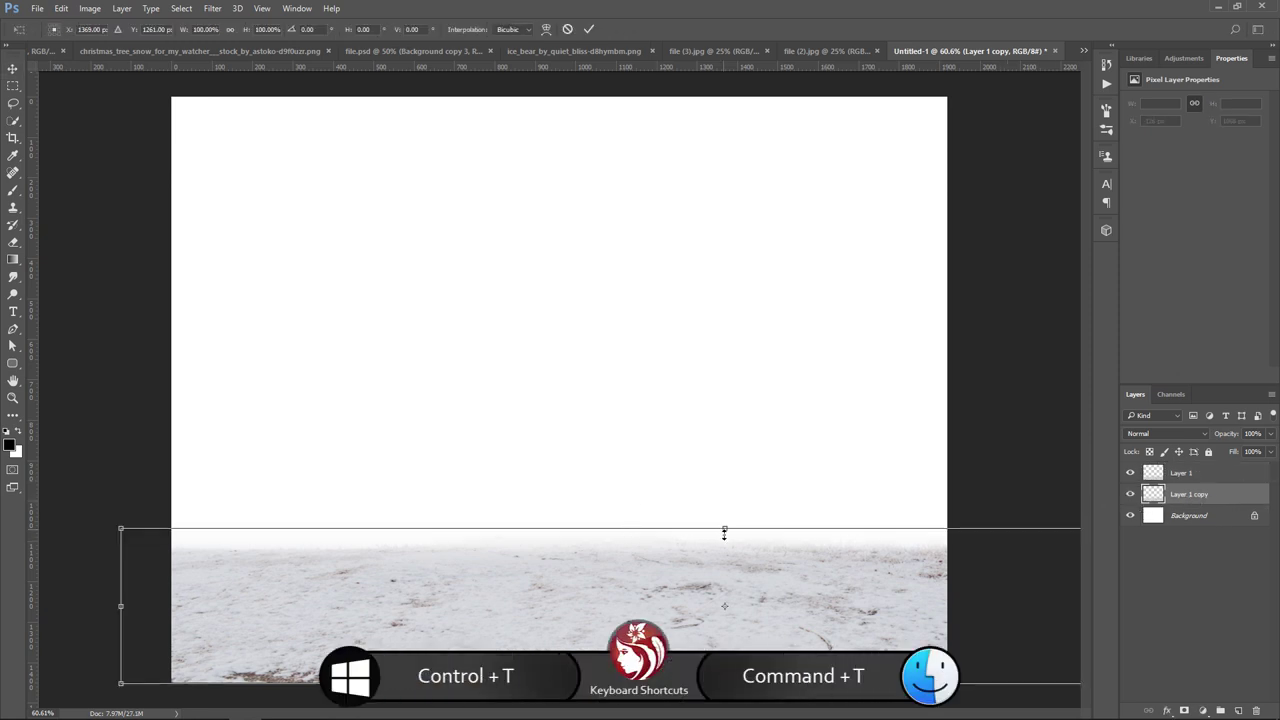
pyautogui.moveTo(724, 532)
pyautogui.mouseDown()
pyautogui.moveTo(764, 565)
pyautogui.moveTo(767, 532)
pyautogui.mouseUp()
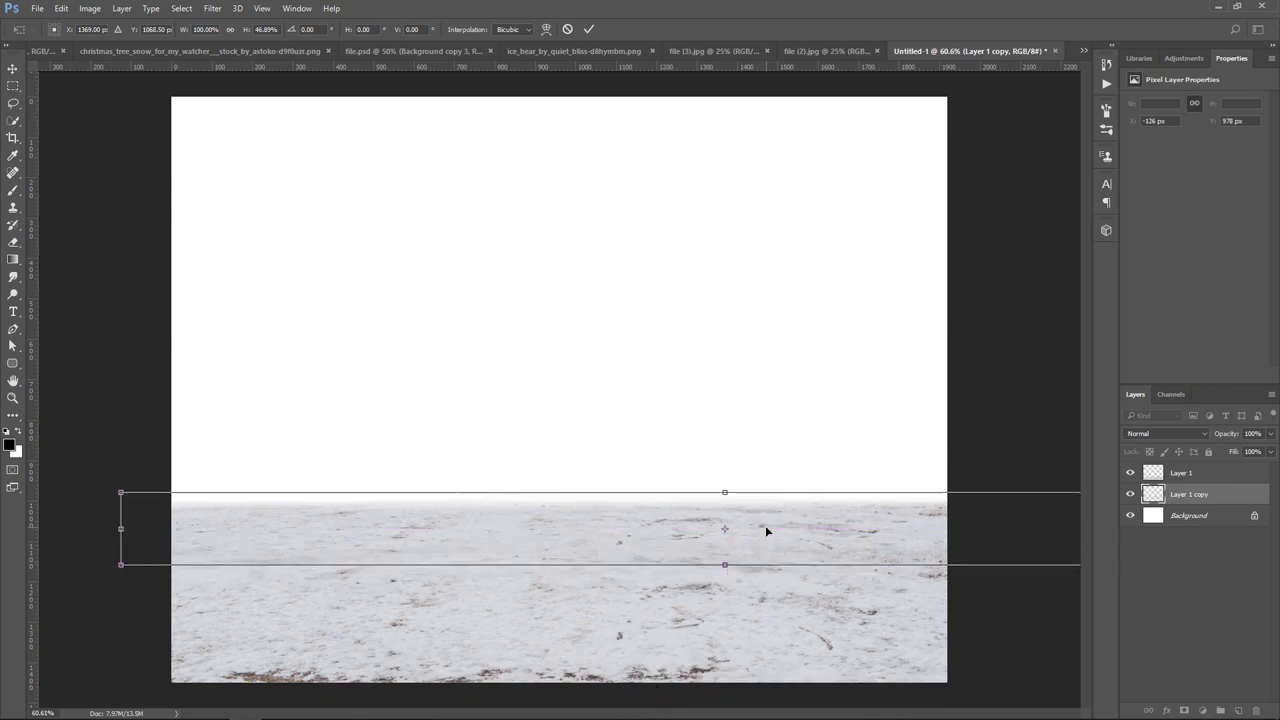
pyautogui.press('Return')
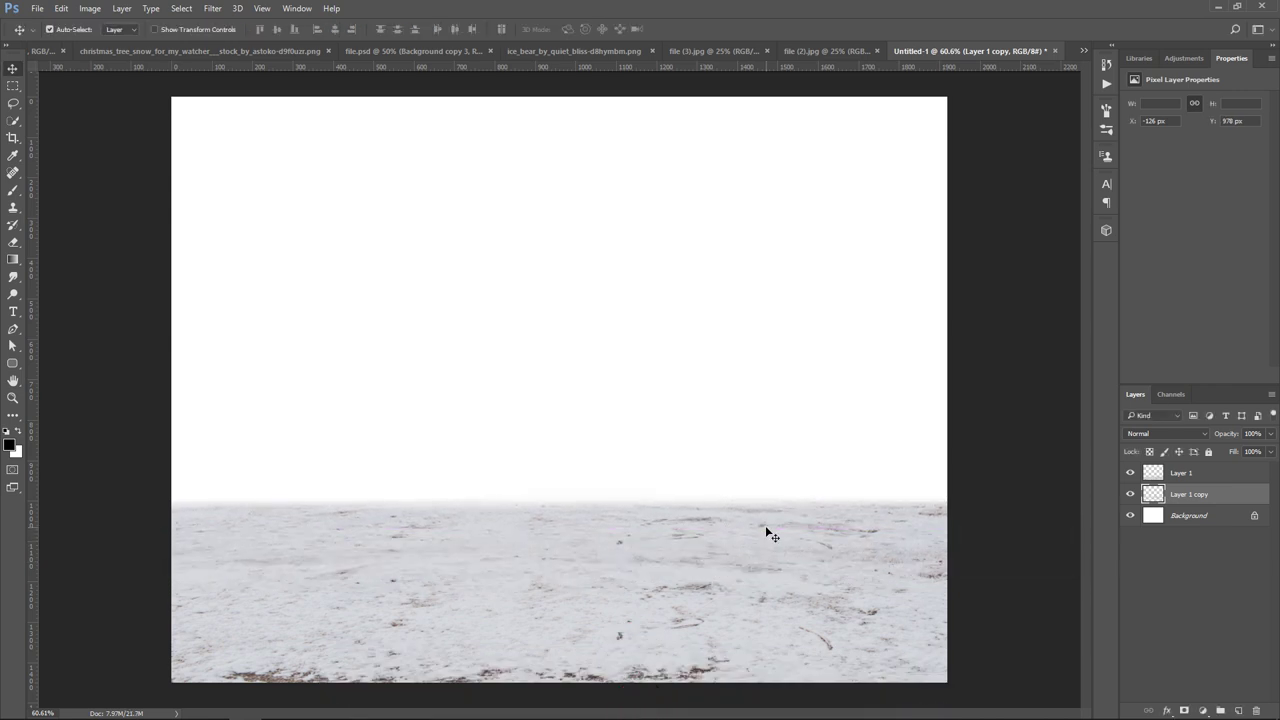
pyautogui.press('Down')
pyautogui.press('Down')
pyautogui.press('Down')
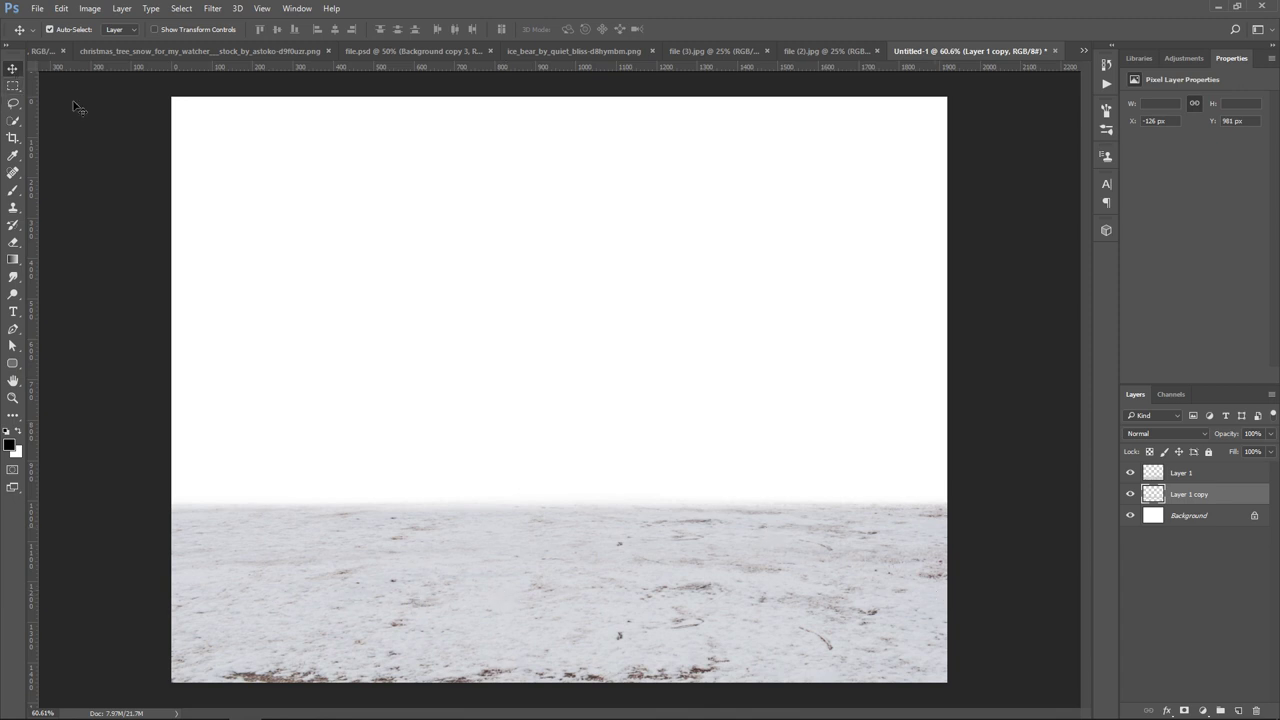
# Step: Select the Background layer and bring up the misty landscape photo file (3).jpg
pyautogui.click(1222, 477)
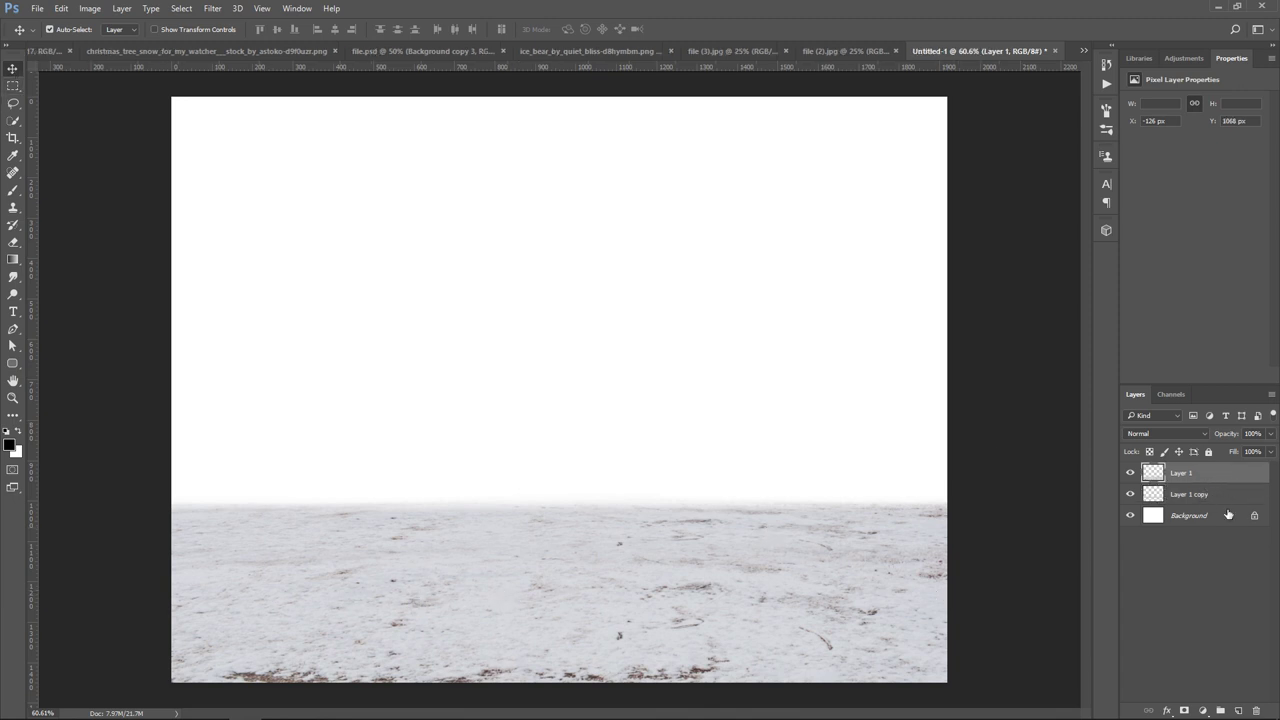
pyautogui.click(1162, 517)
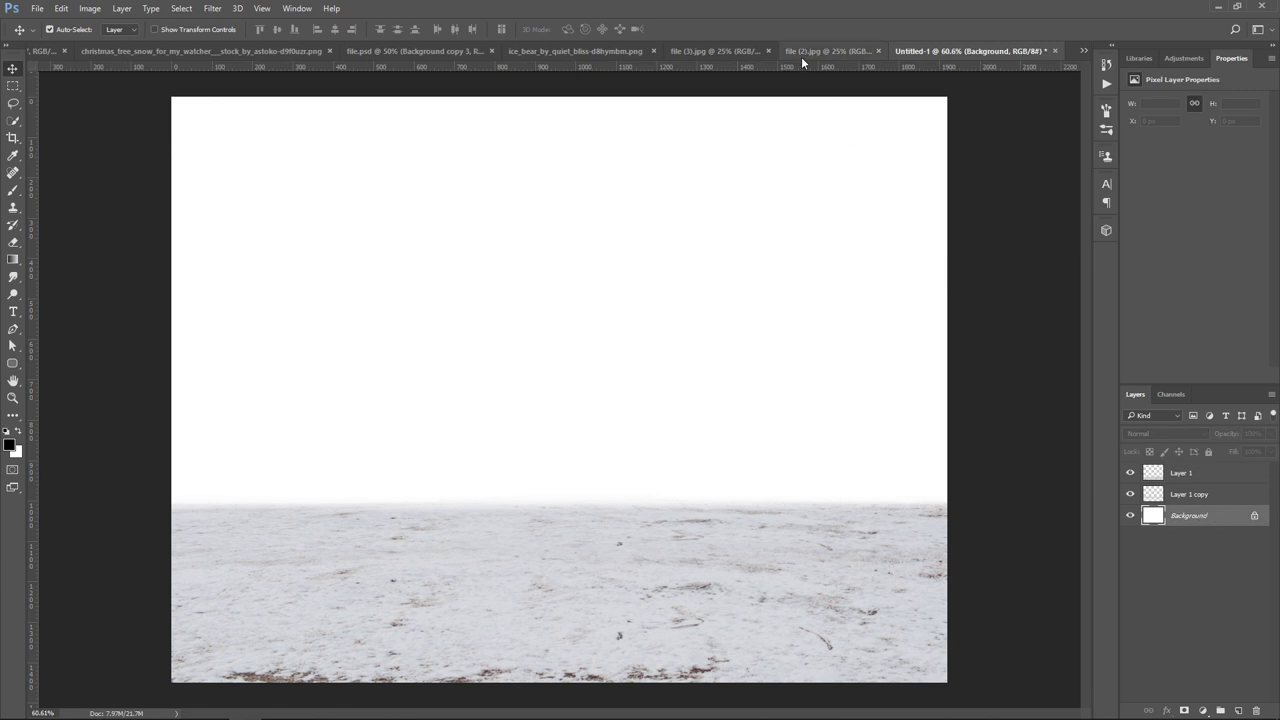
pyautogui.click(736, 49)
# Step: Drag the misty landscape into the composite and flip it horizontally
pyautogui.moveTo(605, 388)
pyautogui.mouseDown()
pyautogui.moveTo(1027, 57)
pyautogui.moveTo(752, 367)
pyautogui.mouseUp()
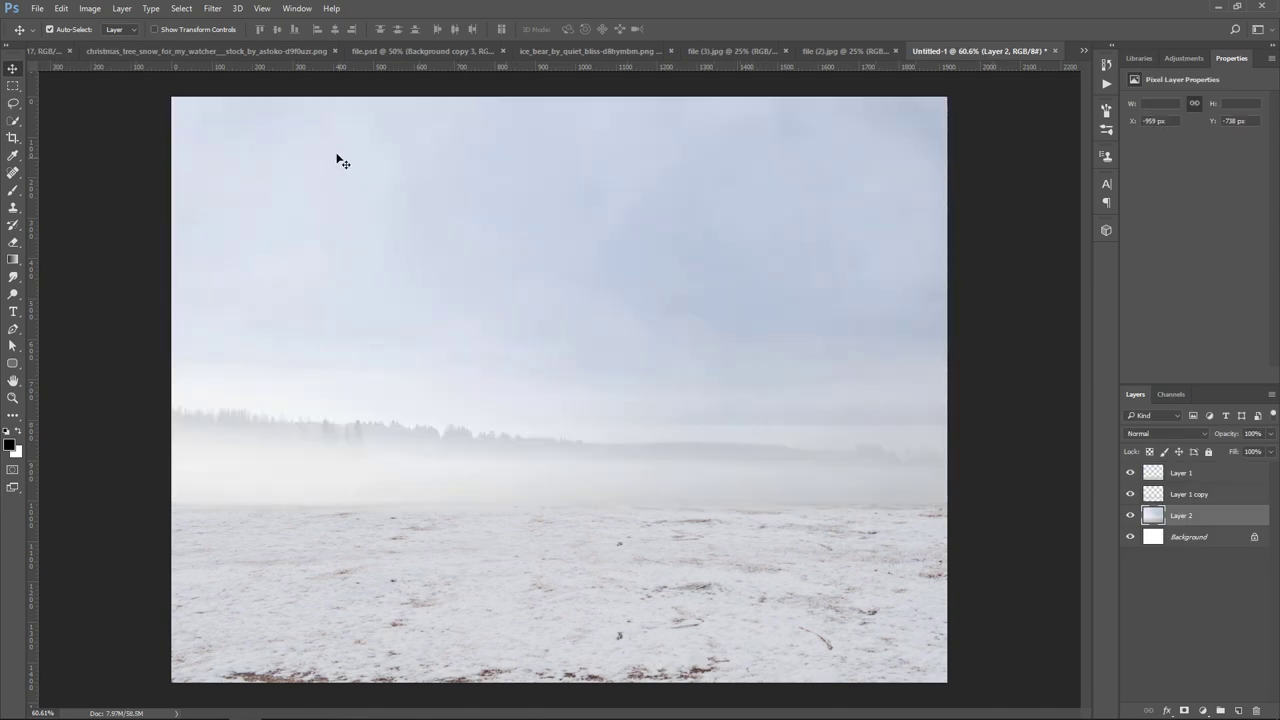
pyautogui.click(61, 9)
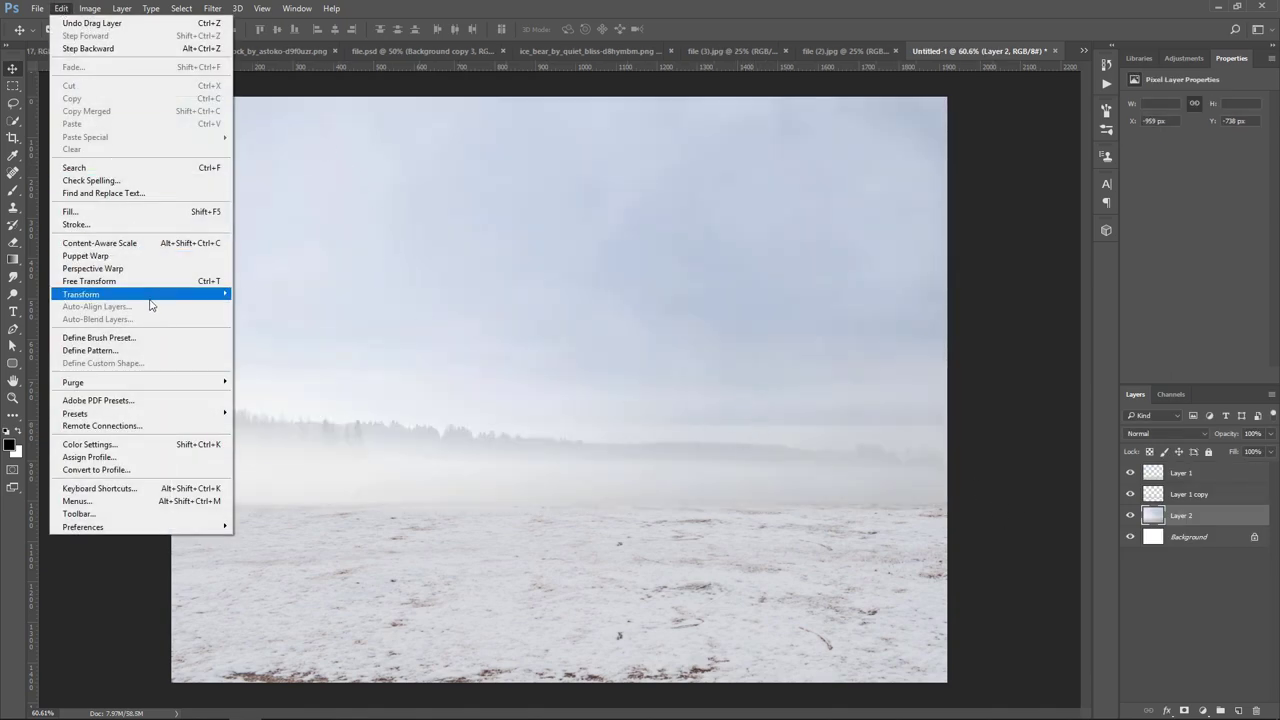
pyautogui.moveTo(81, 294)
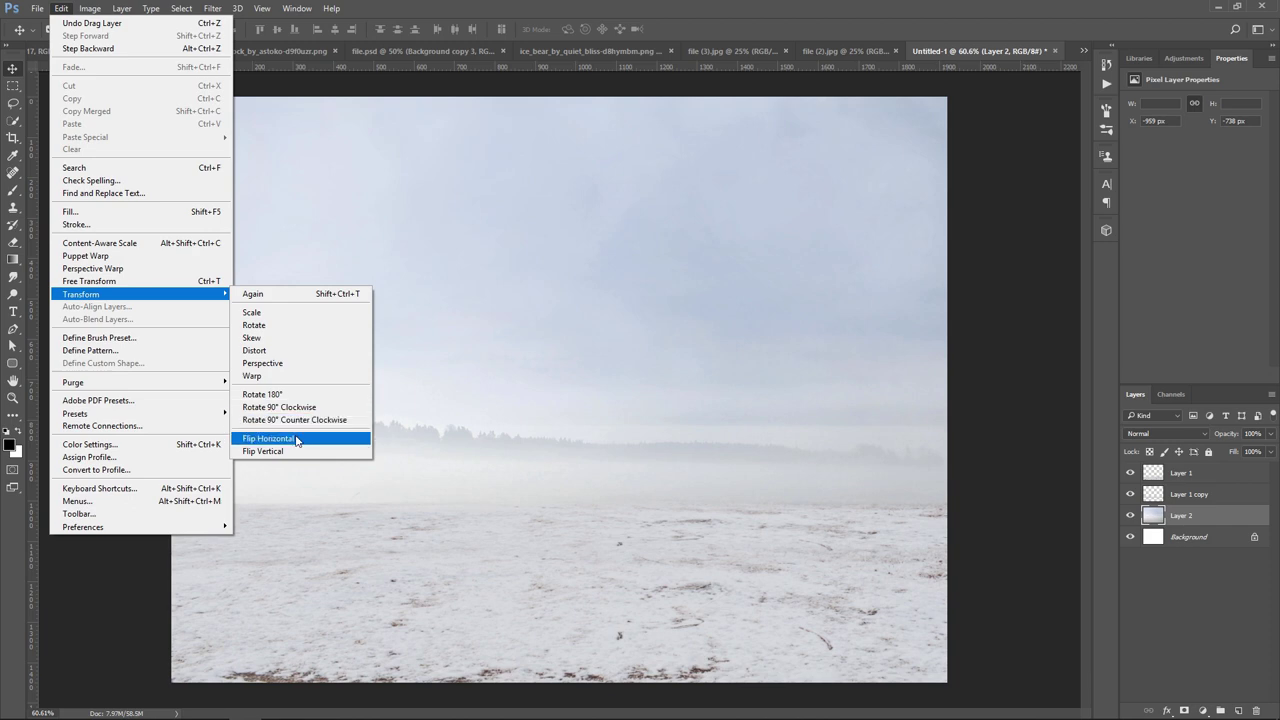
pyautogui.click(290, 438)
# Step: Enlarge and position the misty landscape so its foggy treeline fills the sky
pyautogui.moveTo(601, 456)
pyautogui.mouseDown()
pyautogui.moveTo(946, 450)
pyautogui.moveTo(903, 519)
pyautogui.mouseUp()
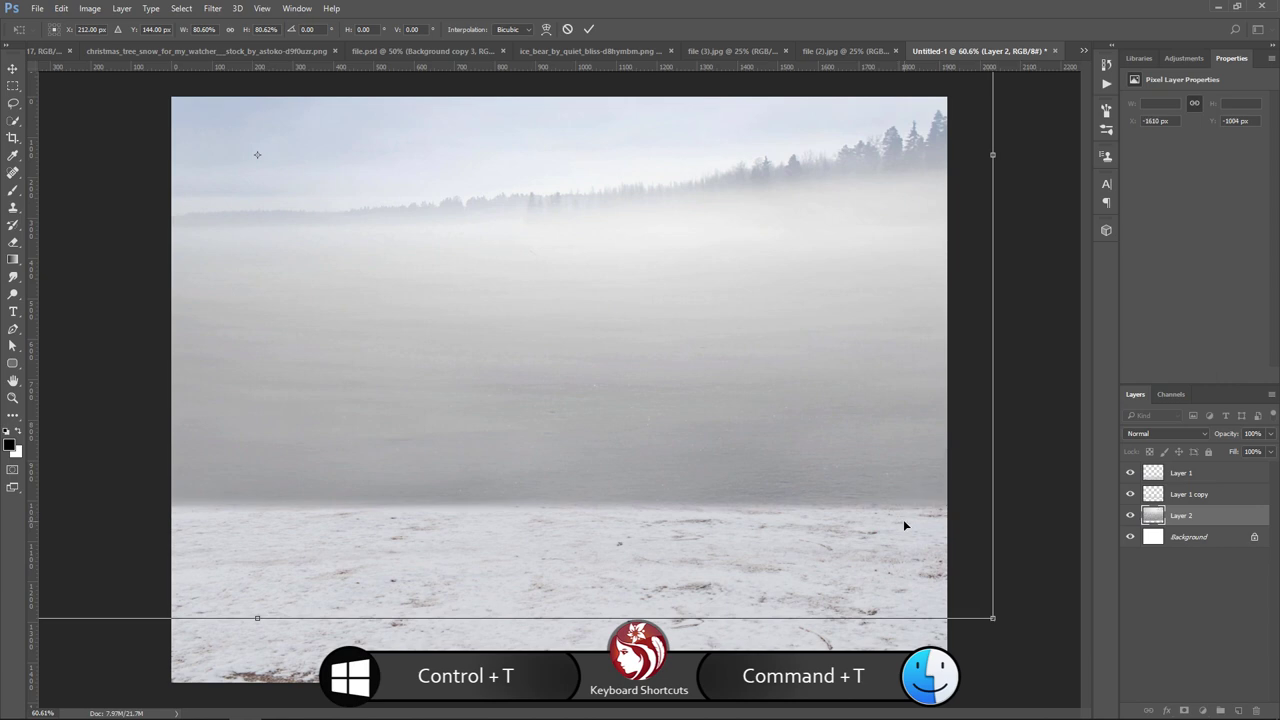
pyautogui.hotkey('ctrl', '-')
pyautogui.moveTo(920, 577)
pyautogui.mouseDown()
pyautogui.moveTo(782, 501)
pyautogui.moveTo(893, 563)
pyautogui.moveTo(825, 662)
pyautogui.moveTo(806, 641)
pyautogui.mouseUp()
pyautogui.press('Return')
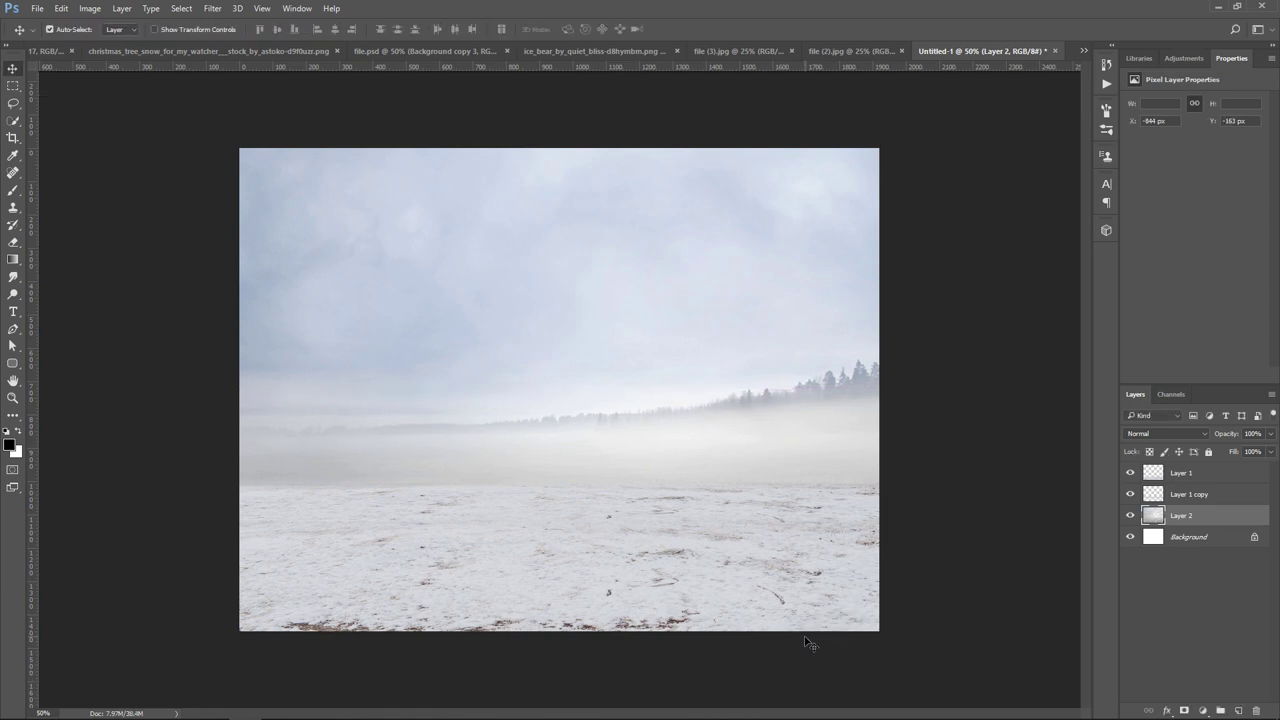
pyautogui.hotkey('shift', 'Up')
pyautogui.hotkey('shift', 'Up')
pyautogui.press('Right')
pyautogui.press('Right')
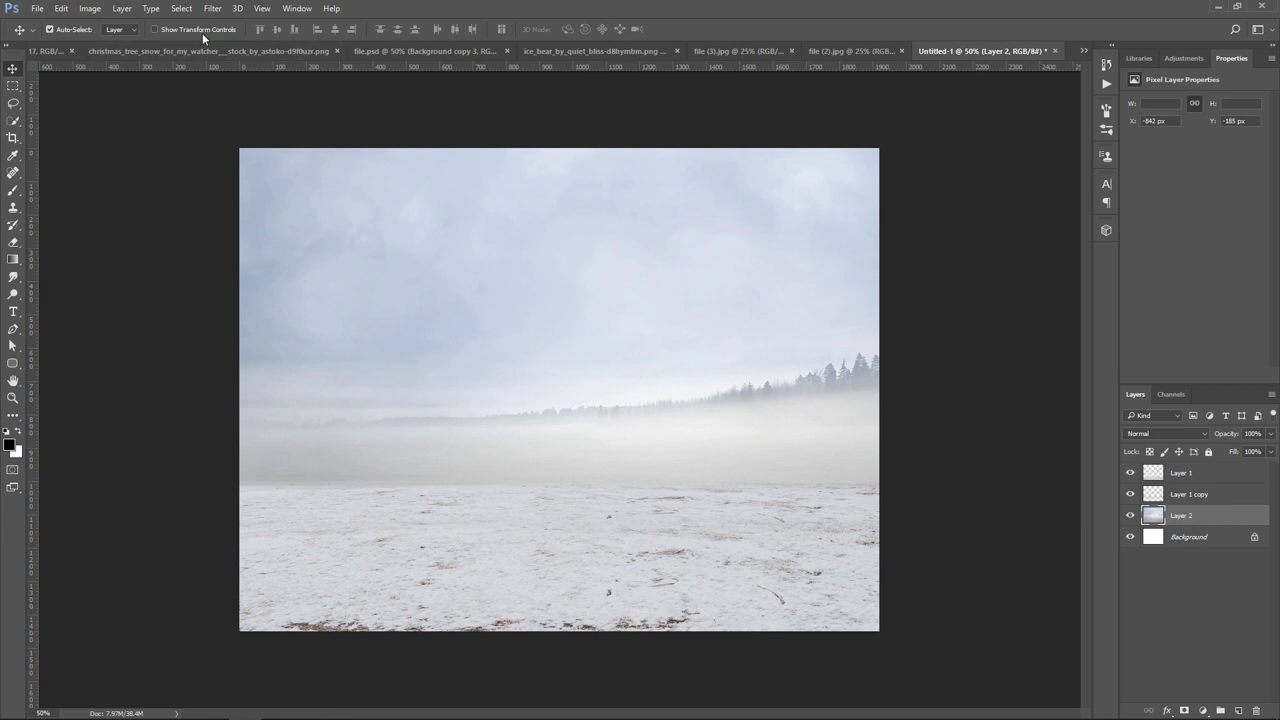
# Step: Apply Camera Raw: Clarity +75, Blacks +70, Shadows +63, Whites −75, Highlights −56
pyautogui.click(212, 8)
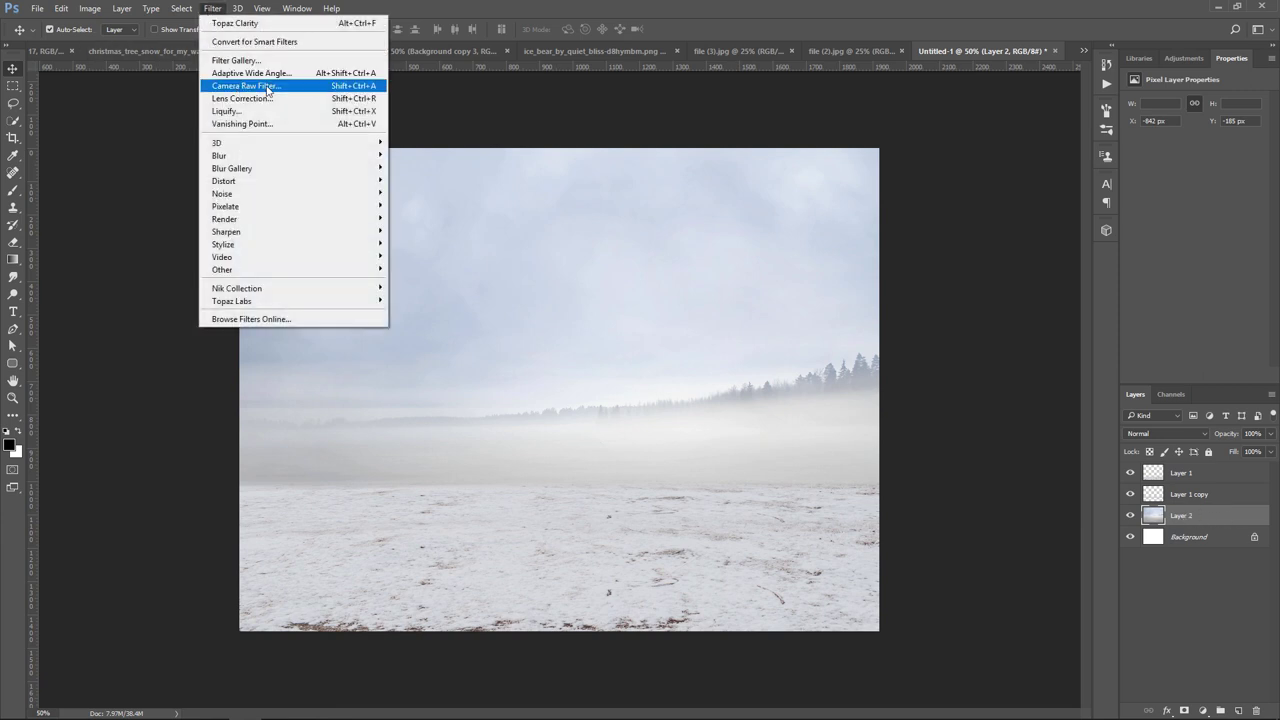
pyautogui.click(265, 88)
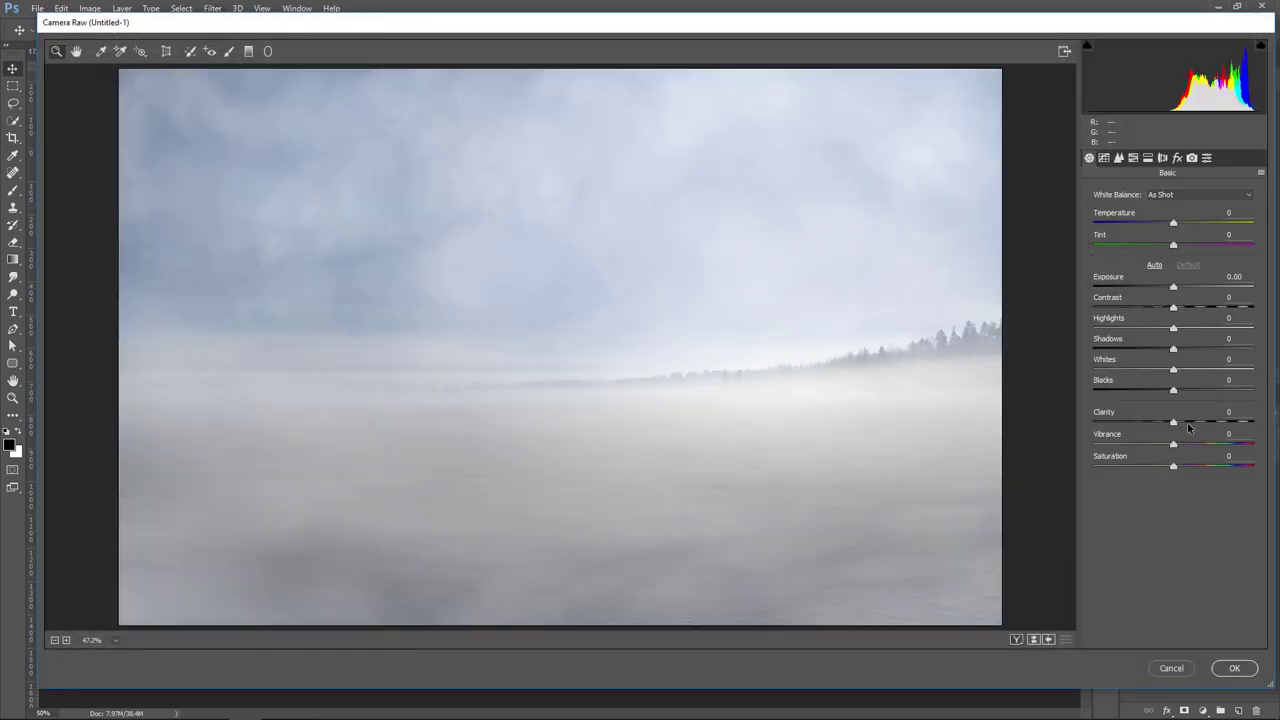
pyautogui.moveTo(1174, 422); pyautogui.dragTo(1233, 421)
pyautogui.moveTo(1175, 390)
pyautogui.mouseDown()
pyautogui.moveTo(1229, 391)
pyautogui.moveTo(1113, 370)
pyautogui.moveTo(1224, 348)
pyautogui.moveTo(1127, 328)
pyautogui.mouseUp()
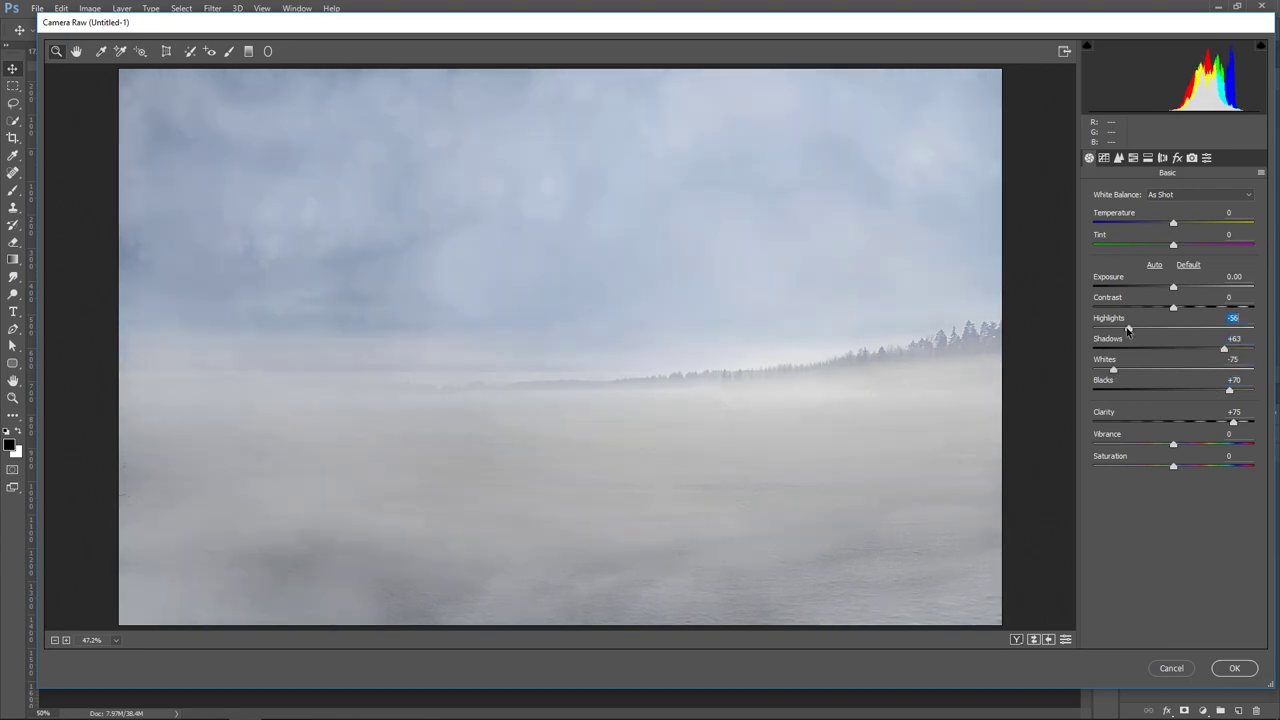
pyautogui.click(1234, 668)
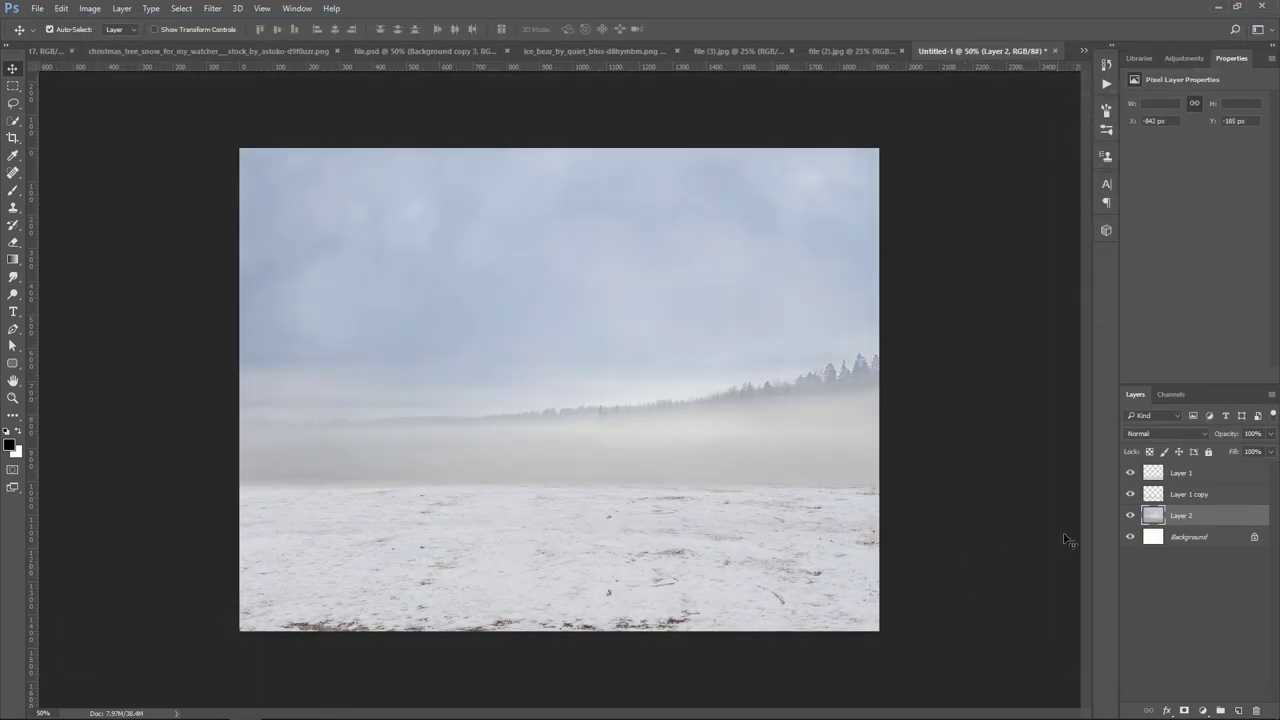
# Step: On a new layer, paint white haze over the fog with a 400 px, 30% brush
pyautogui.click(1238, 709)
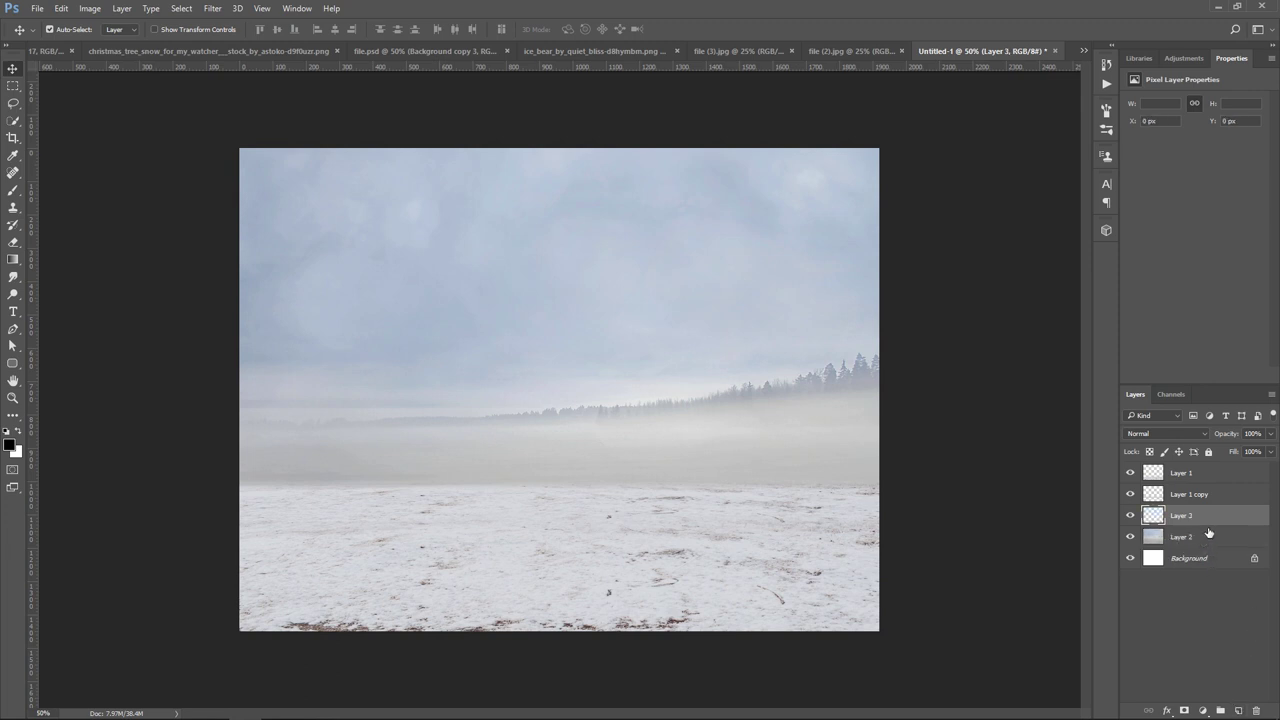
pyautogui.click(12, 194)
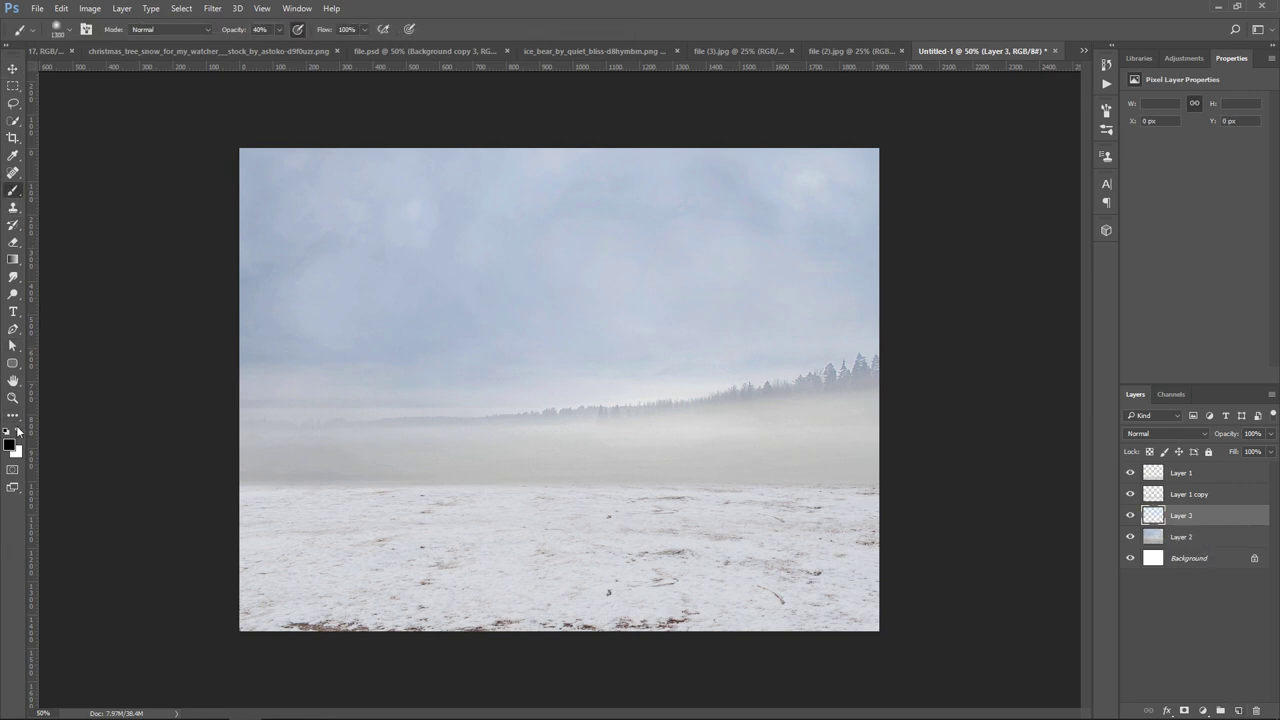
pyautogui.click(17, 430)
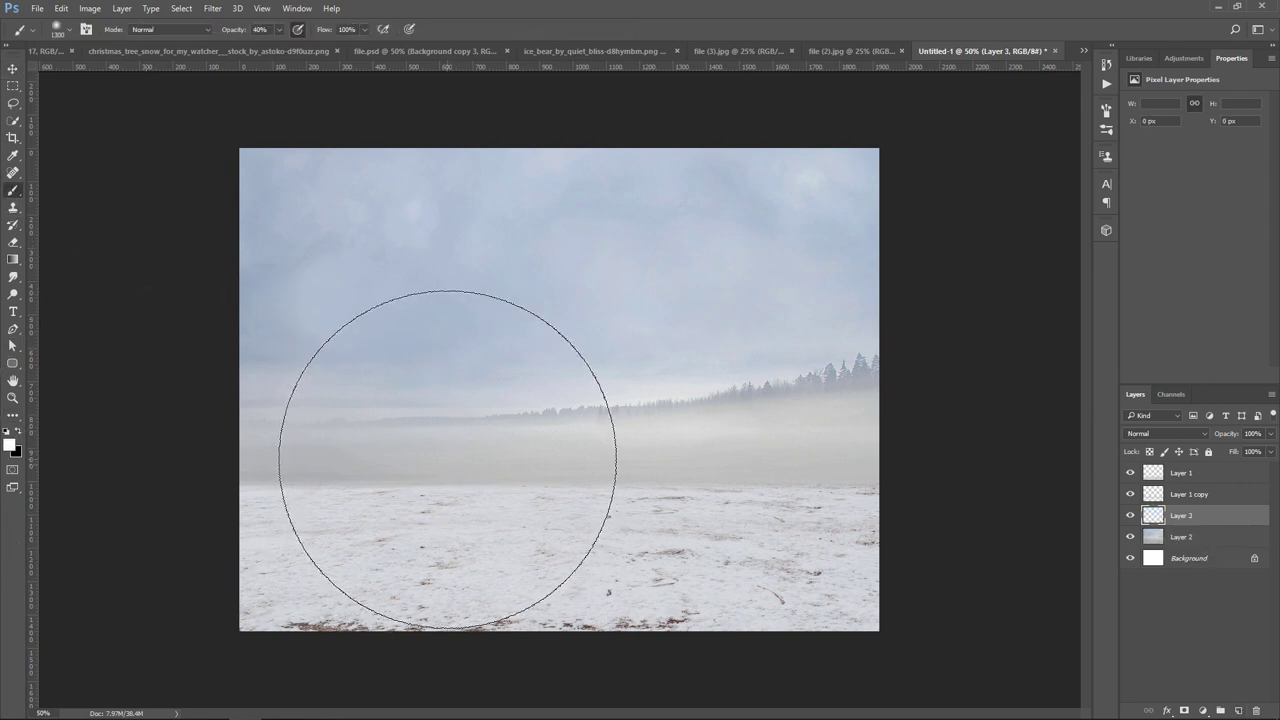
pyautogui.moveTo(279, 29); pyautogui.dragTo(273, 48)
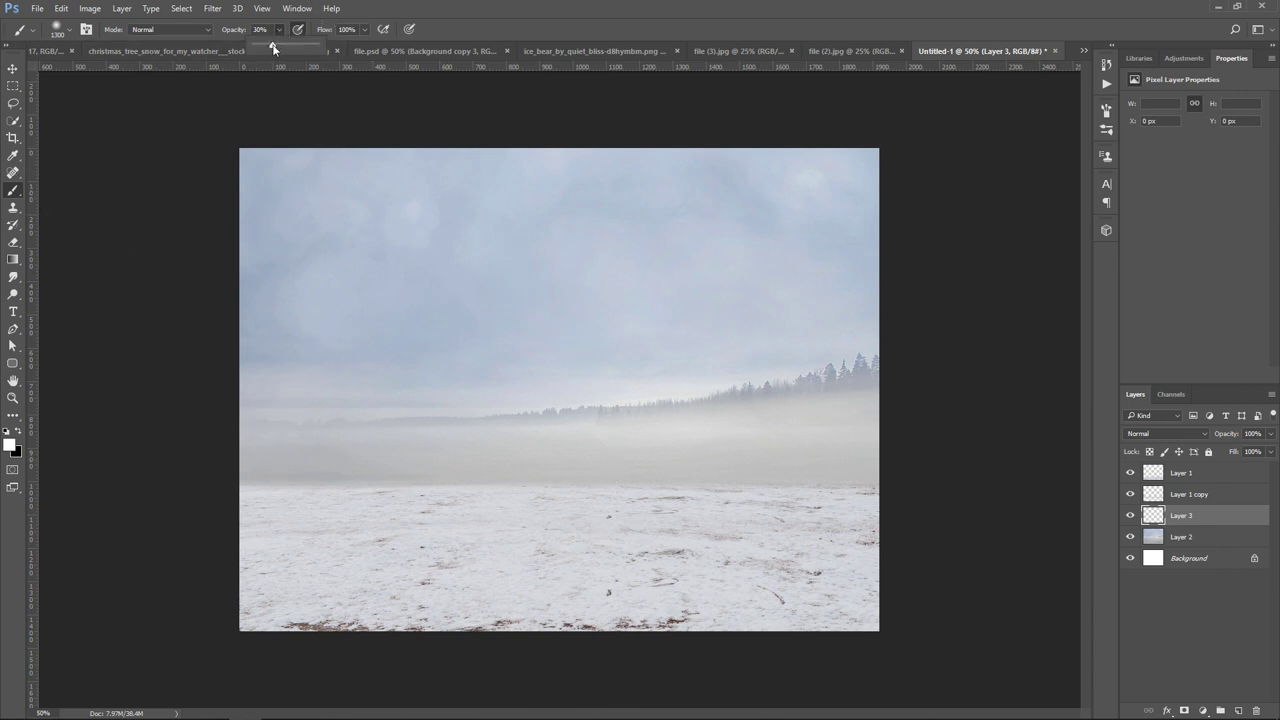
pyautogui.press('[')
pyautogui.press('[')
pyautogui.press('[')
pyautogui.press('[')
pyautogui.press('[')
pyautogui.press('[')
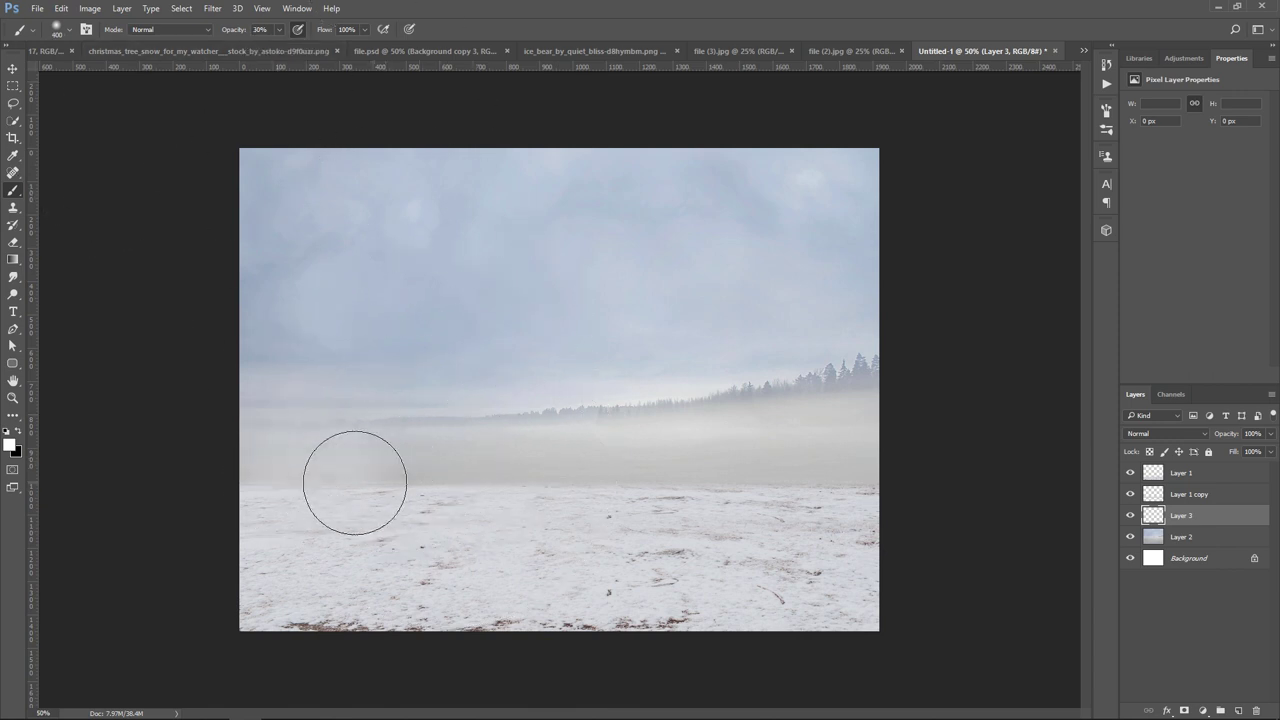
pyautogui.moveTo(355, 482)
pyautogui.mouseDown()
pyautogui.moveTo(969, 523)
pyautogui.moveTo(665, 509)
pyautogui.moveTo(500, 525)
pyautogui.mouseUp()
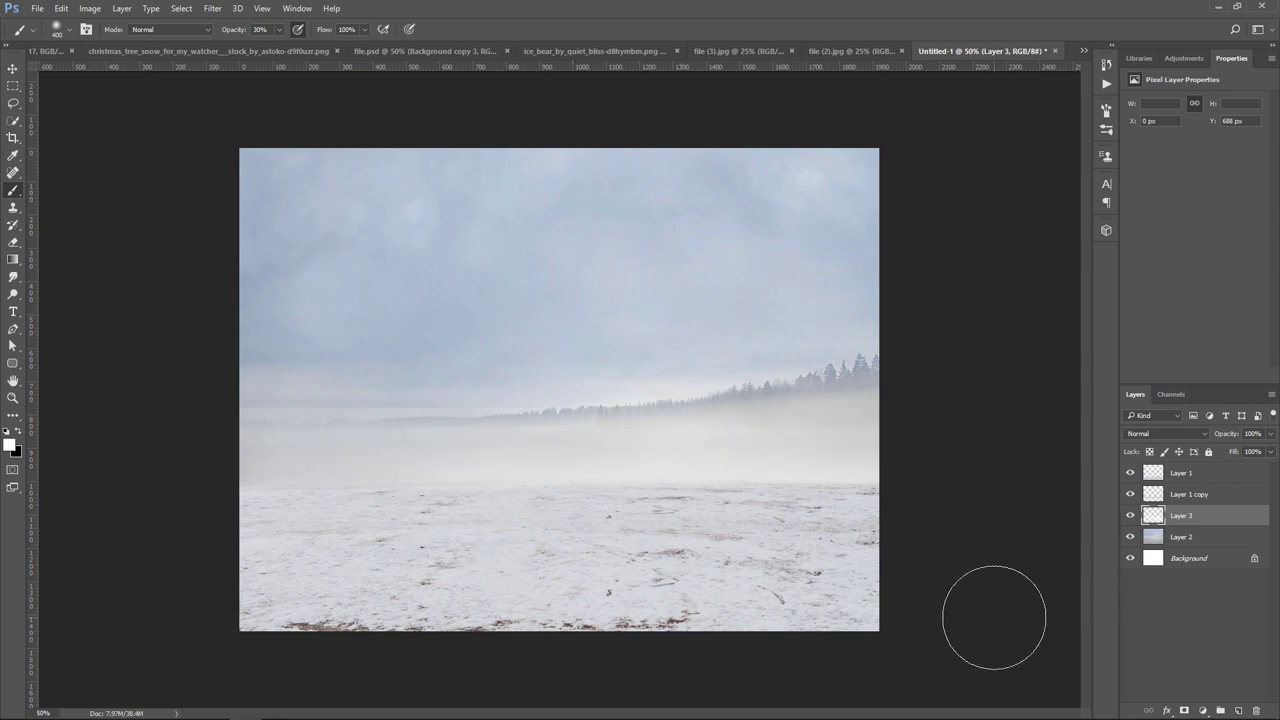
# Step: Blend the haze layer as Overlay at about 75% opacity, then select Layer 1
pyautogui.click(1176, 434)
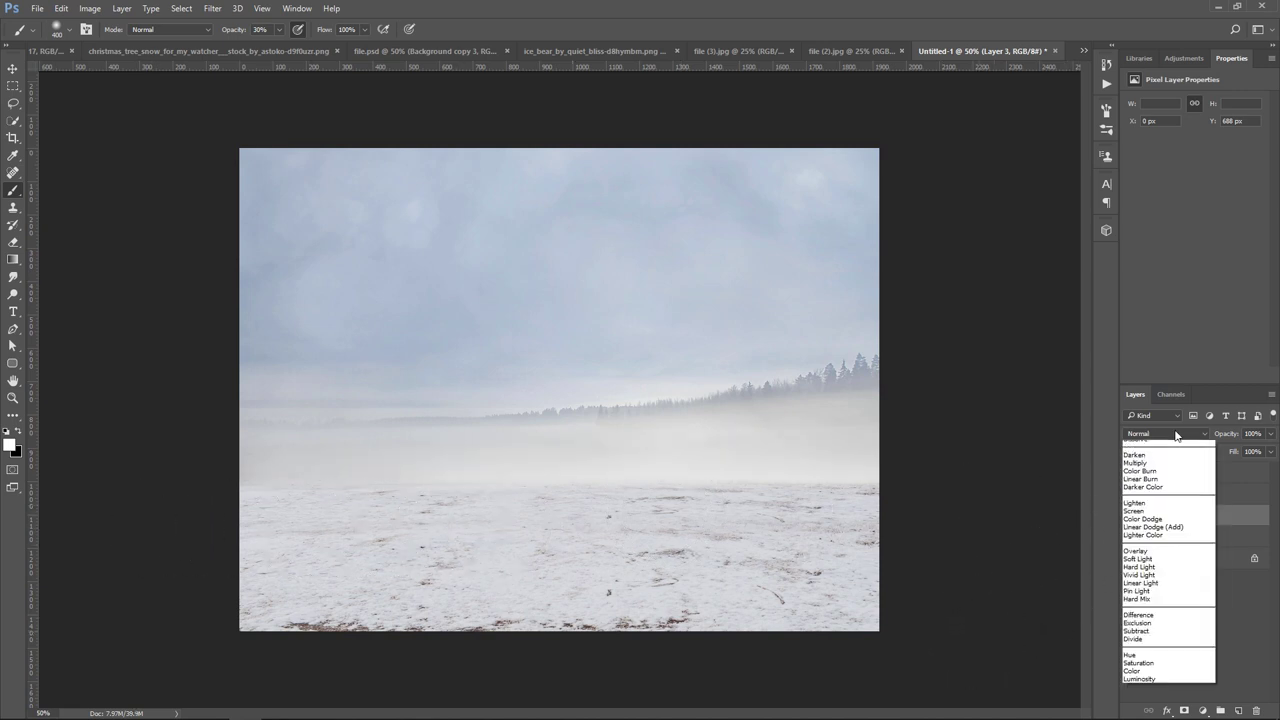
pyautogui.click(1150, 569)
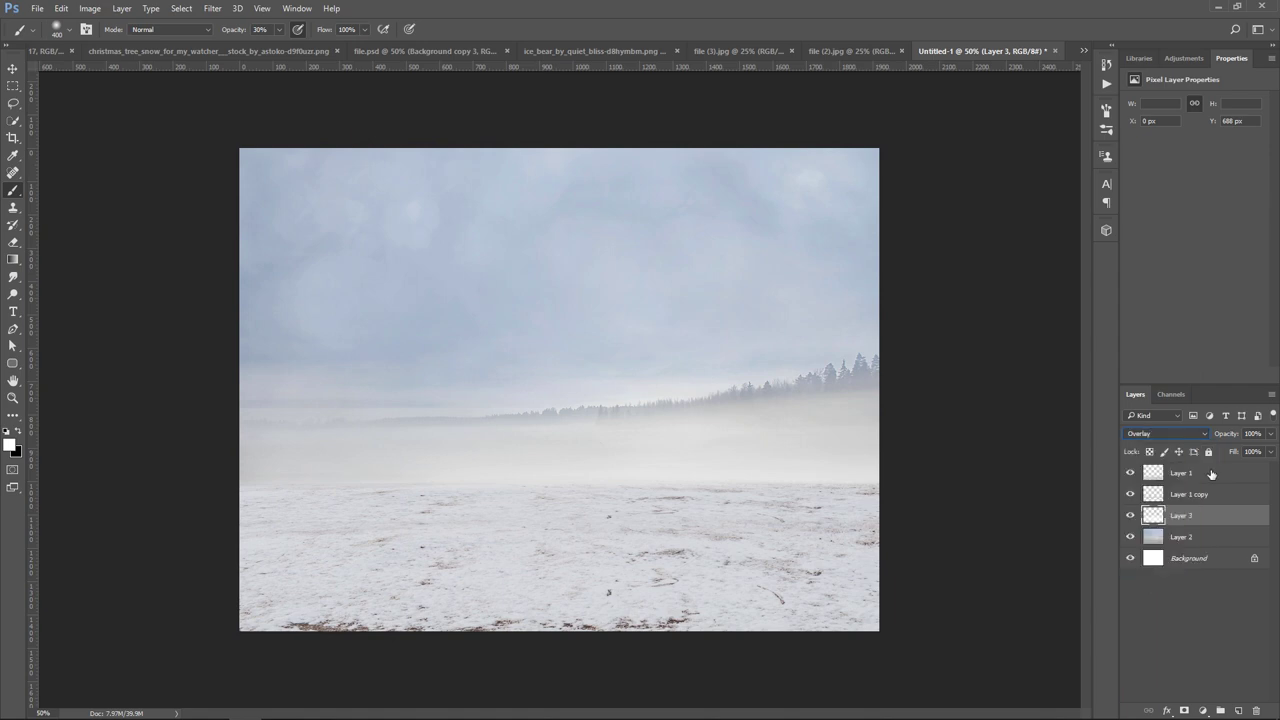
pyautogui.click(1273, 437)
pyautogui.moveTo(1271, 451); pyautogui.dragTo(1257, 456)
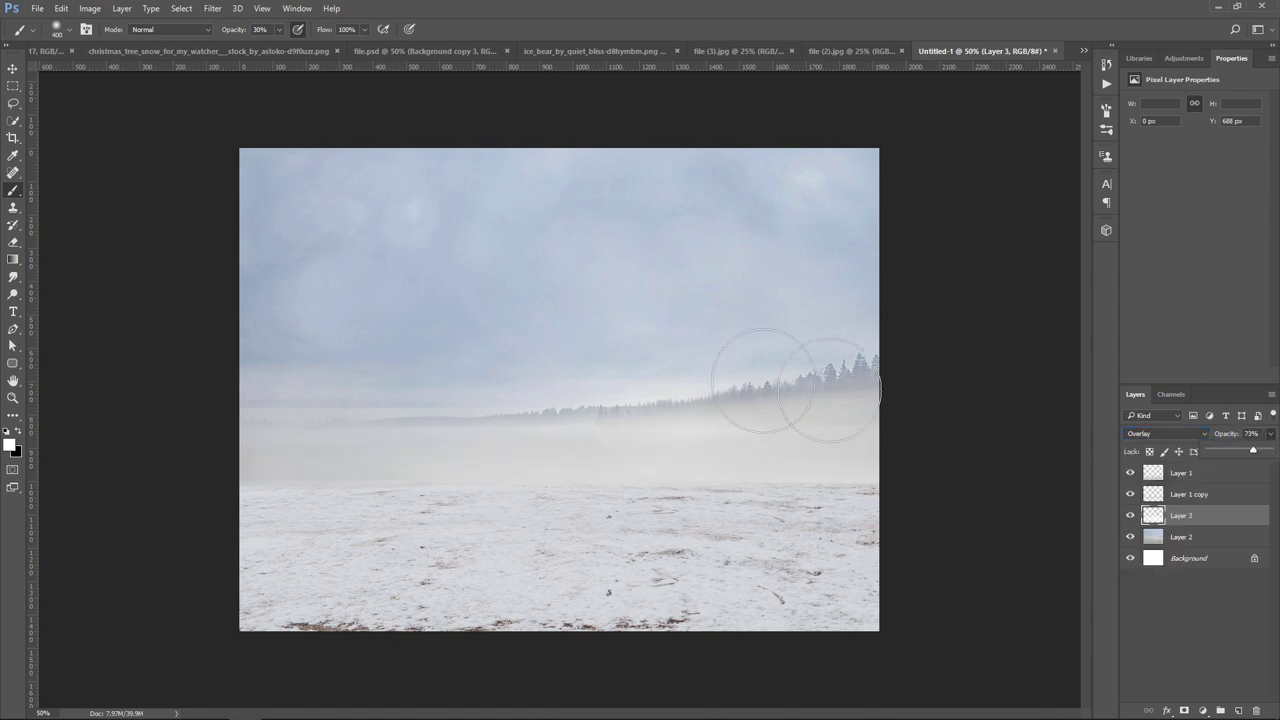
pyautogui.click(13, 68)
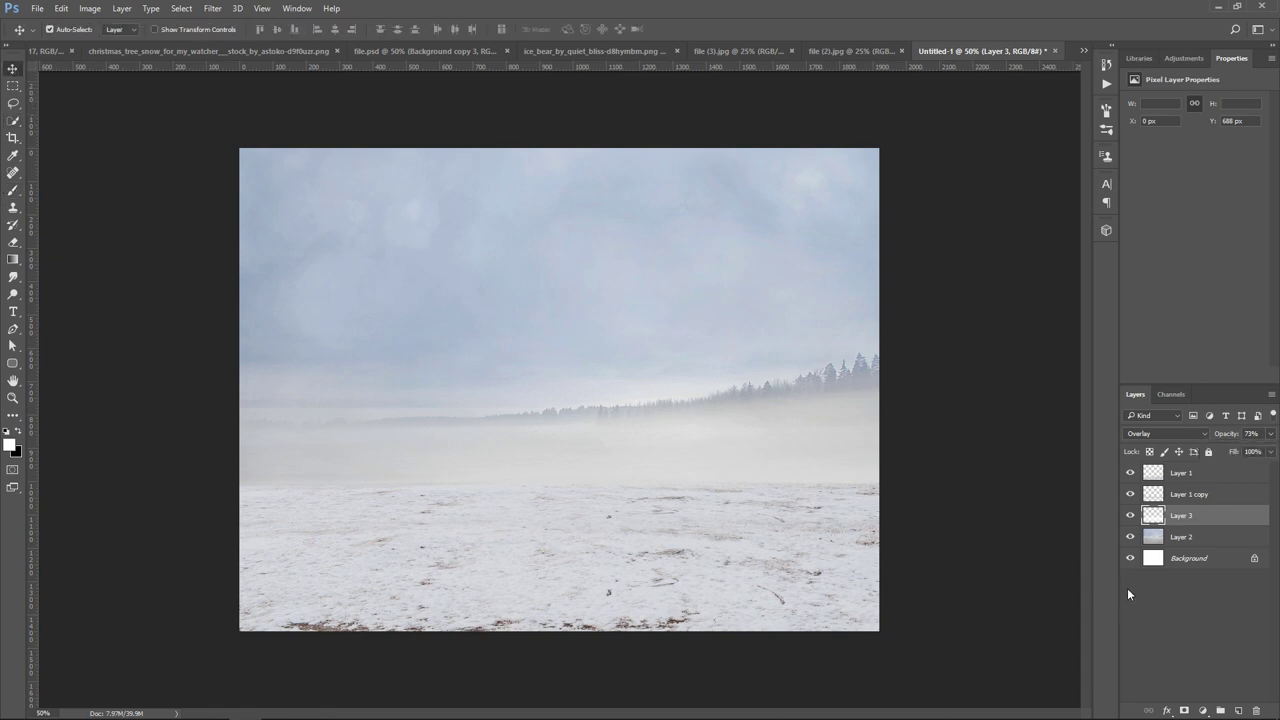
pyautogui.click(1222, 477)
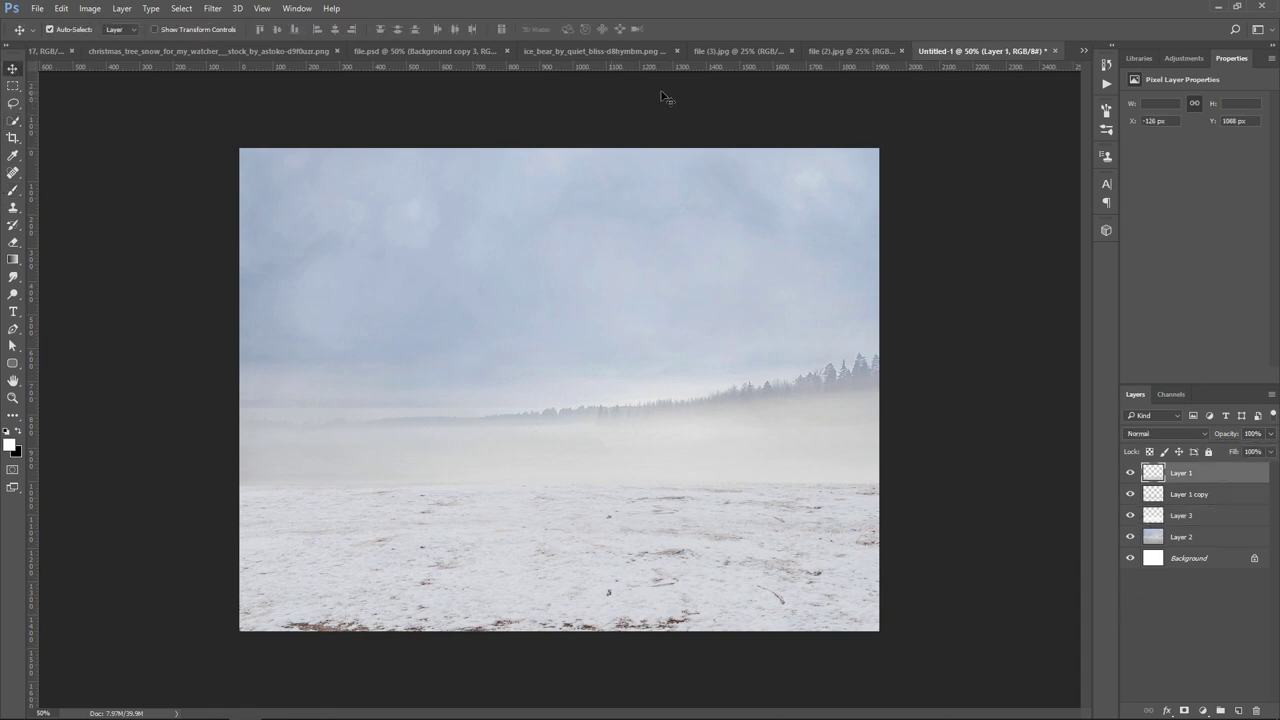
# Step: Bring the cut-out polar bear into the composite and flip it horizontally
pyautogui.click(598, 47)
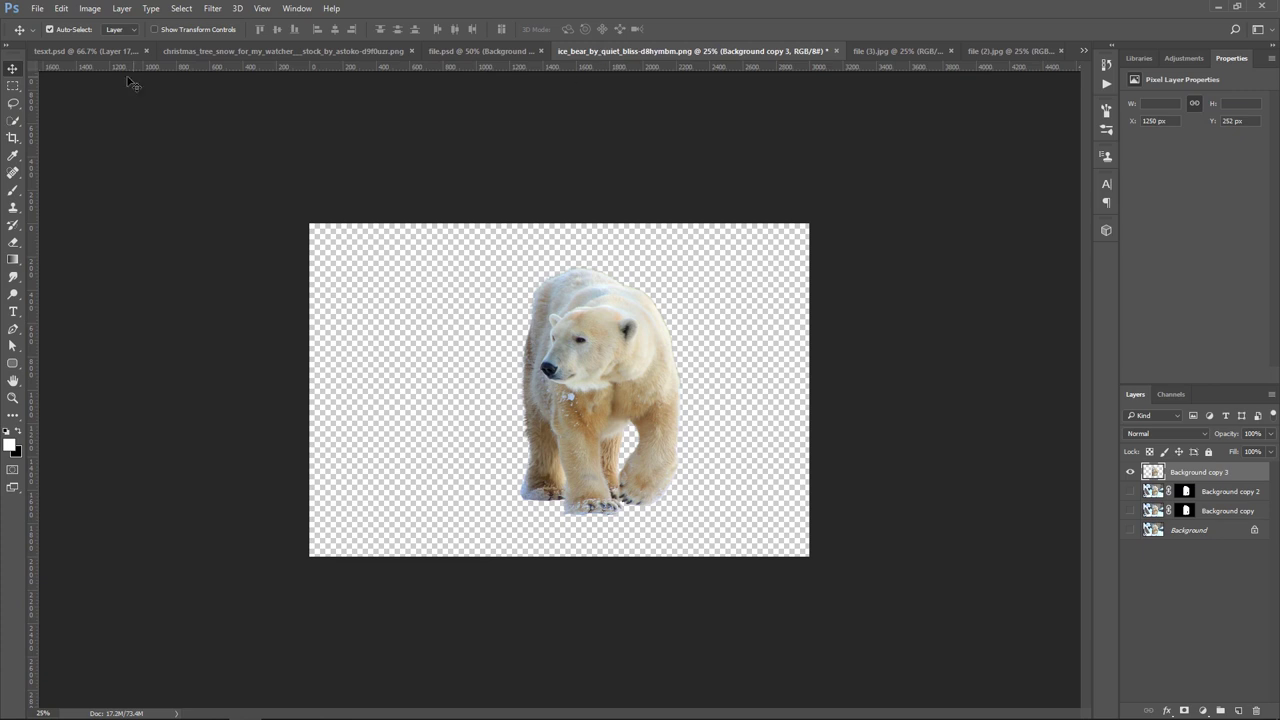
pyautogui.moveTo(616, 340)
pyautogui.mouseDown()
pyautogui.moveTo(997, 63)
pyautogui.moveTo(604, 421)
pyautogui.mouseUp()
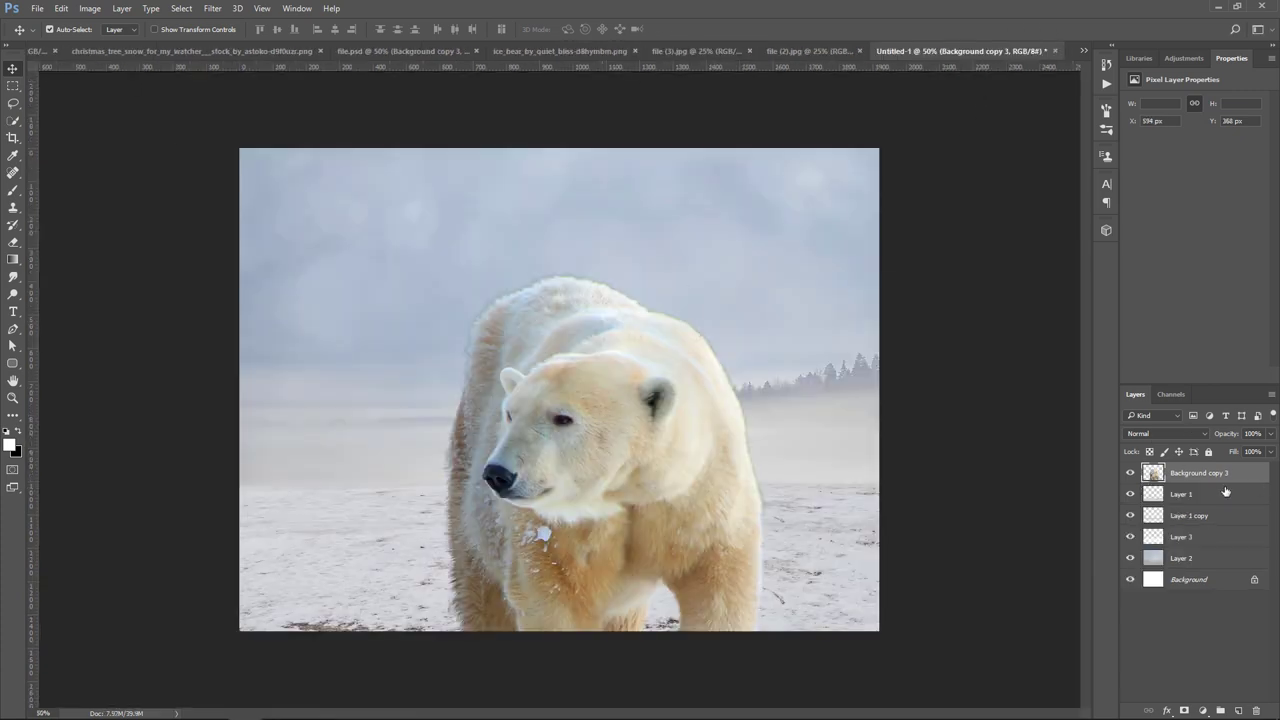
pyautogui.click(61, 8)
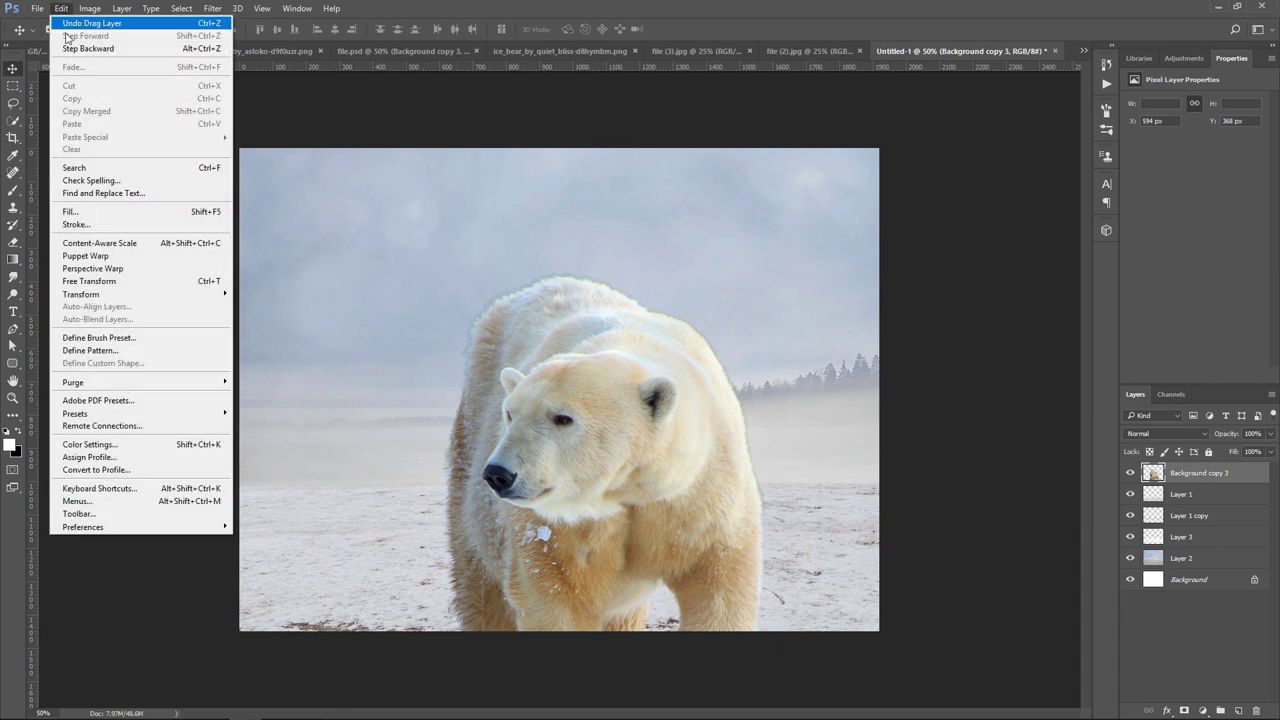
pyautogui.moveTo(81, 294)
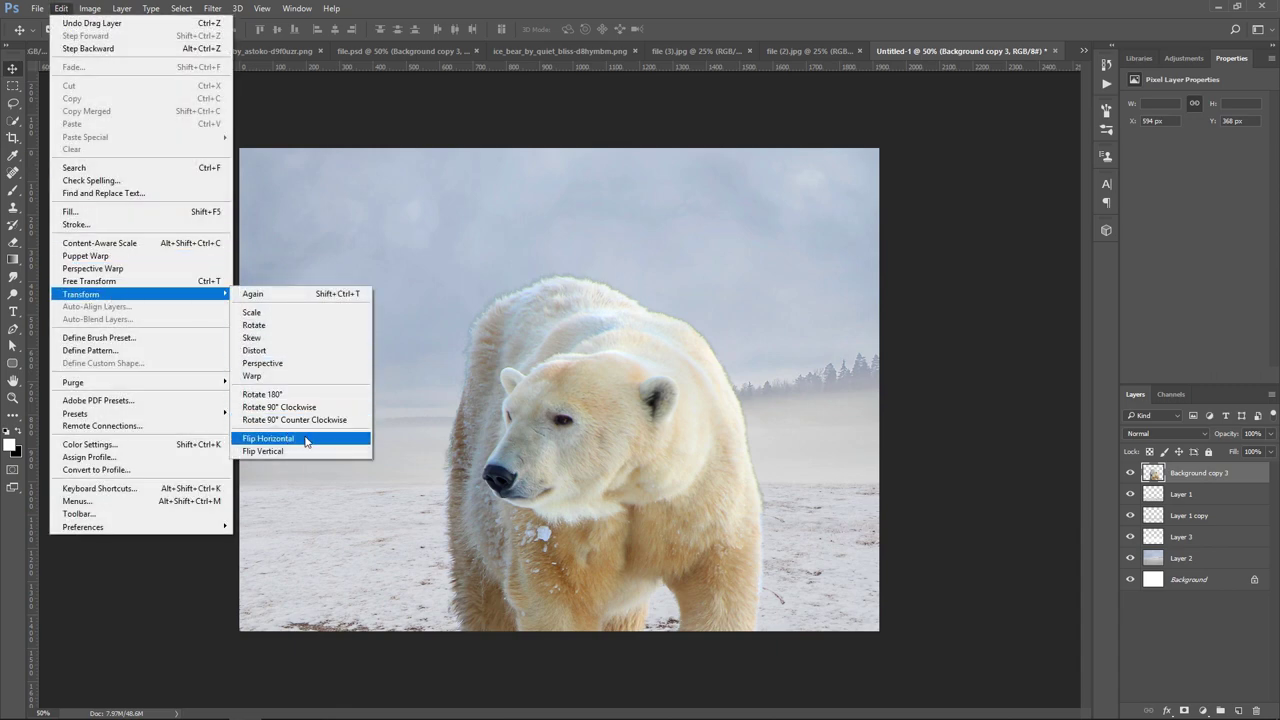
pyautogui.click(306, 441)
# Step: Scale the polar bear down and position it standing mid-field on the snow
pyautogui.hotkey('ctrl', 't')
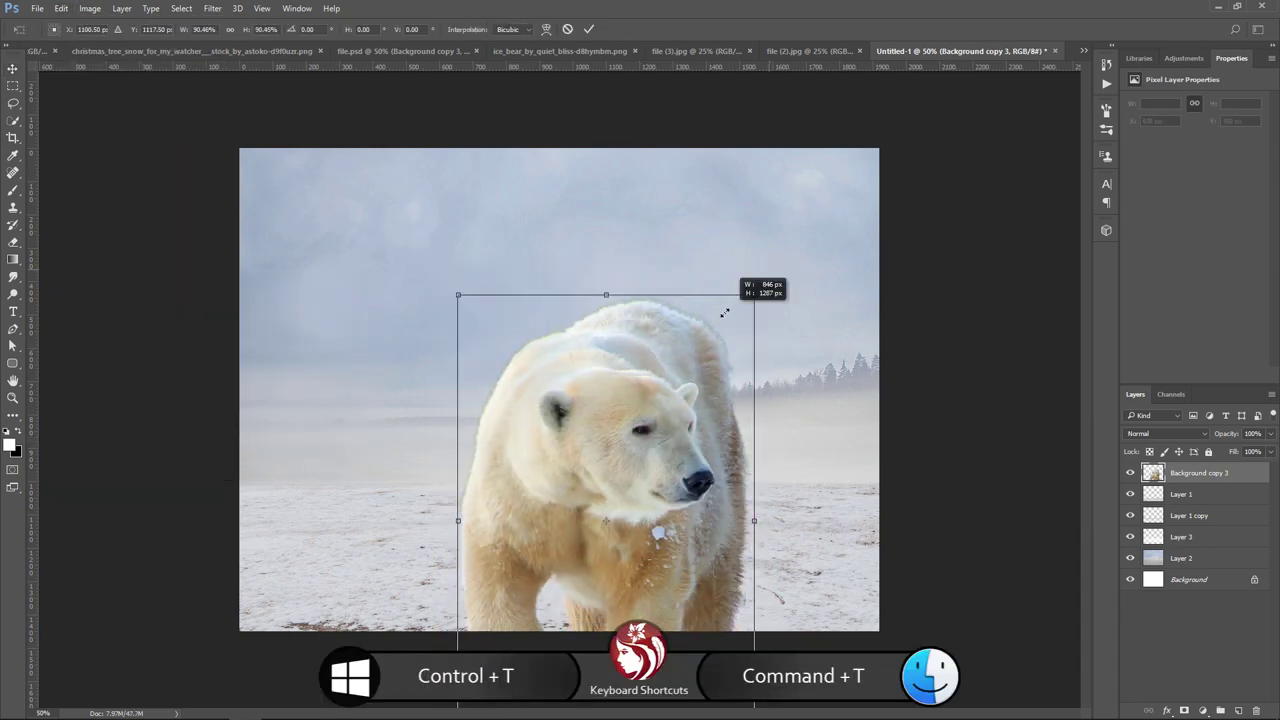
pyautogui.moveTo(771, 271); pyautogui.dragTo(691, 389)
pyautogui.moveTo(639, 458); pyautogui.dragTo(610, 342)
pyautogui.moveTo(651, 287); pyautogui.dragTo(671, 257)
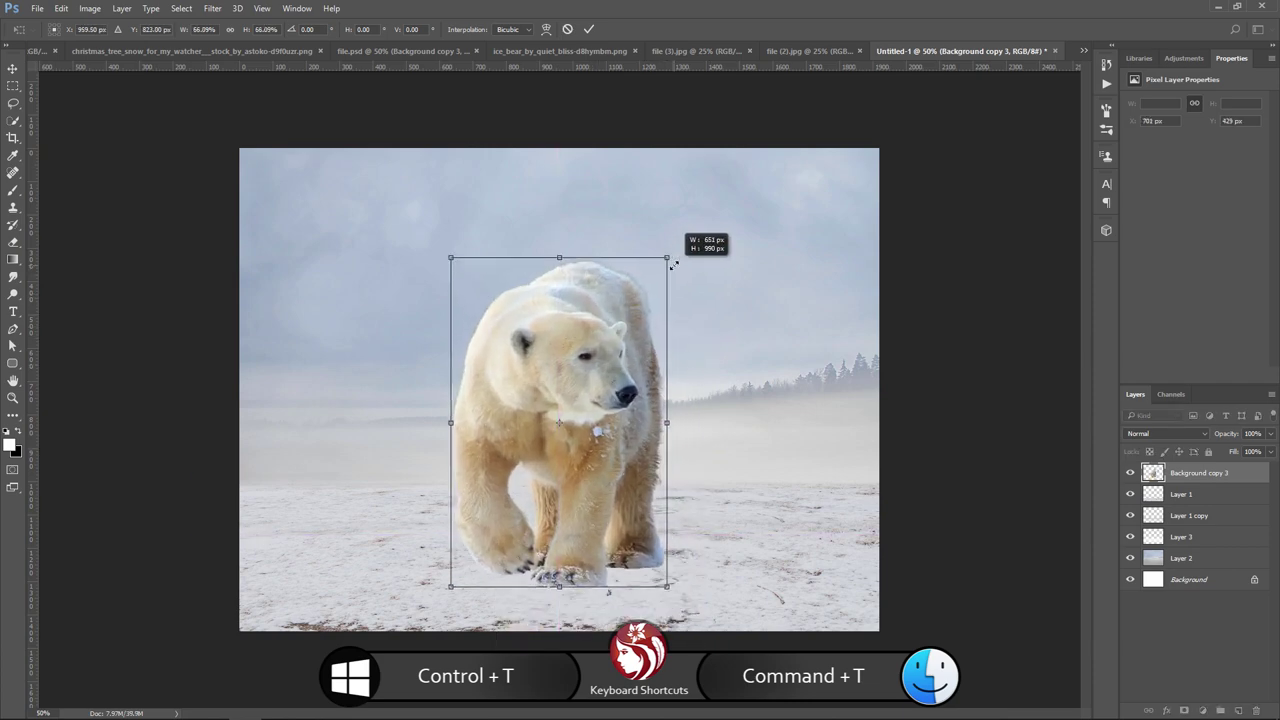
pyautogui.moveTo(623, 357); pyautogui.dragTo(602, 381)
pyautogui.moveTo(657, 239); pyautogui.dragTo(651, 246)
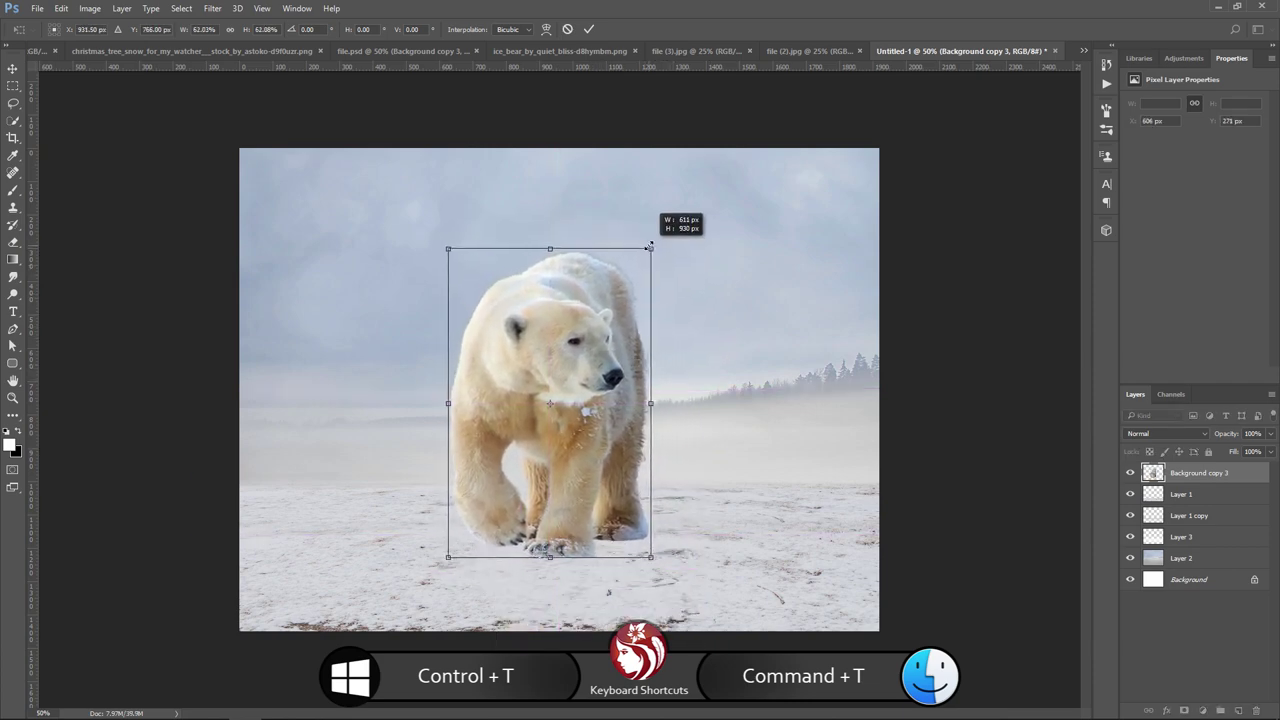
pyautogui.press('Return')
pyautogui.press('Left')
pyautogui.press('Left')
pyautogui.press('Left')
pyautogui.press('Left')
pyautogui.press('Left')
pyautogui.press('Left')
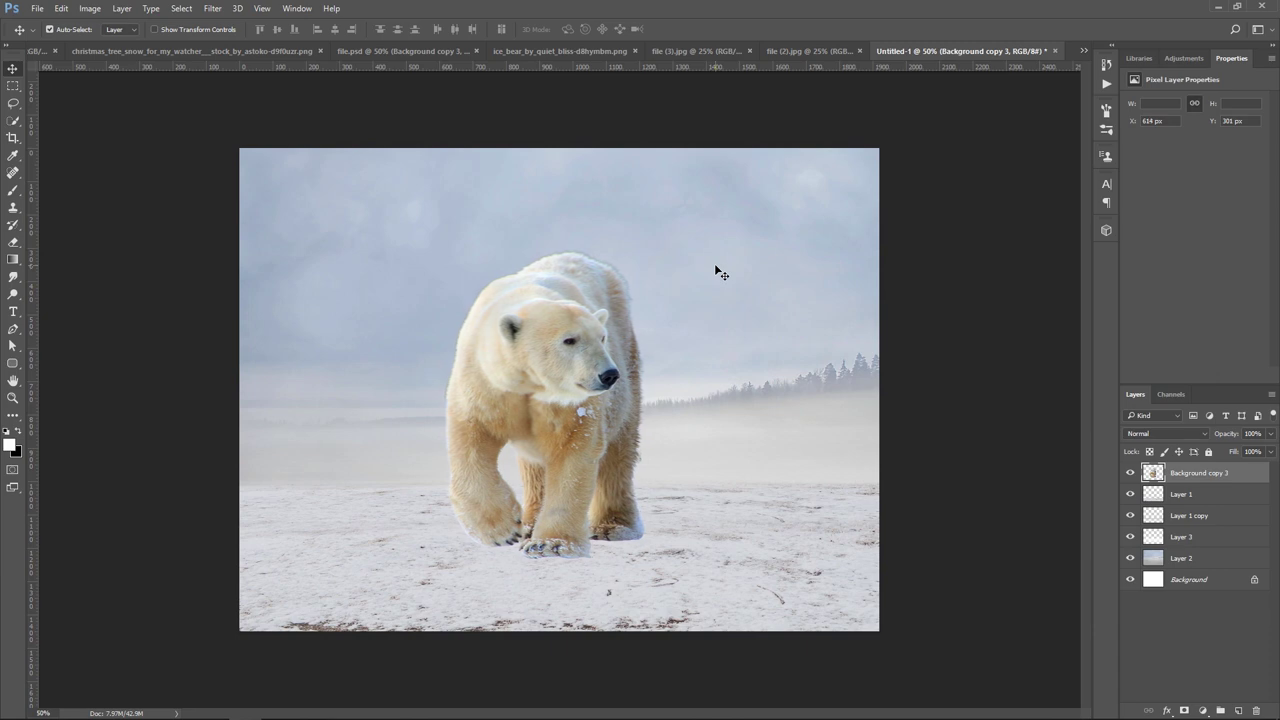
pyautogui.press('Left')
pyautogui.press('Left')
pyautogui.press('Left')
pyautogui.press('Left')
pyautogui.press('Left')
pyautogui.press('Left')
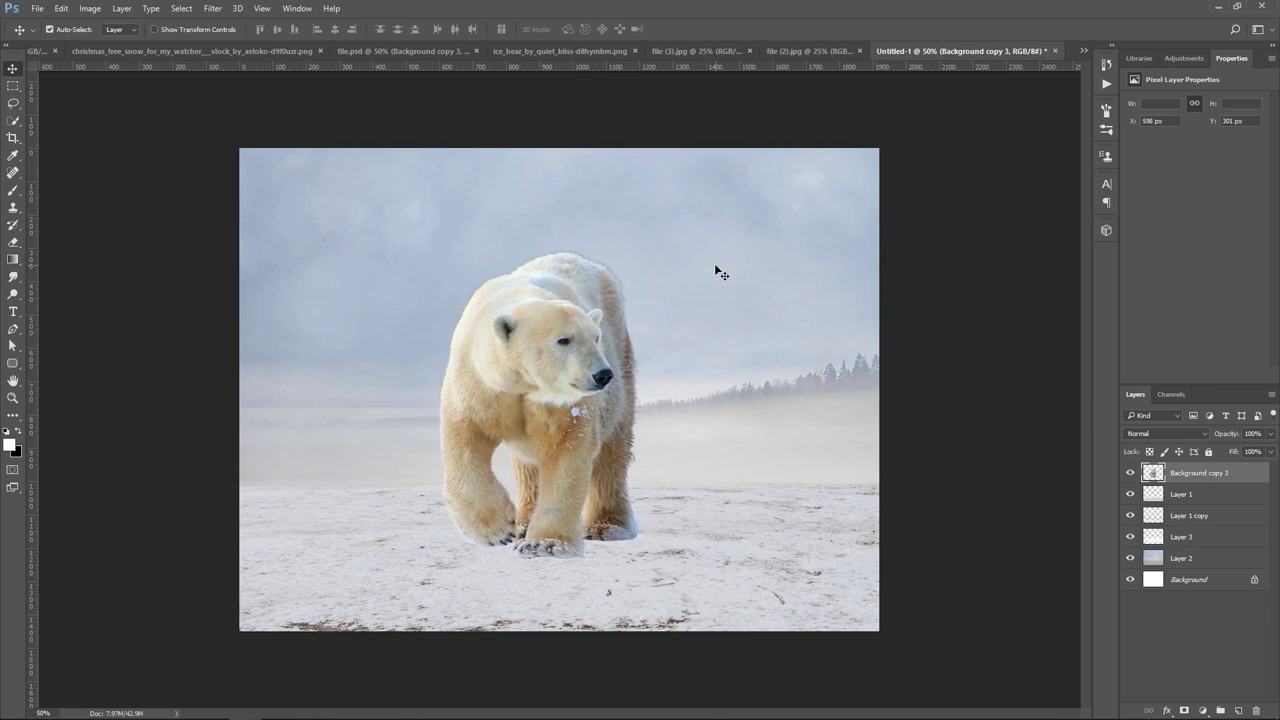
# Step: Add a Hue/Saturation layer clipped to the bear, lowering saturation and raising lightness
pyautogui.click(1203, 711)
pyautogui.click(1210, 552)
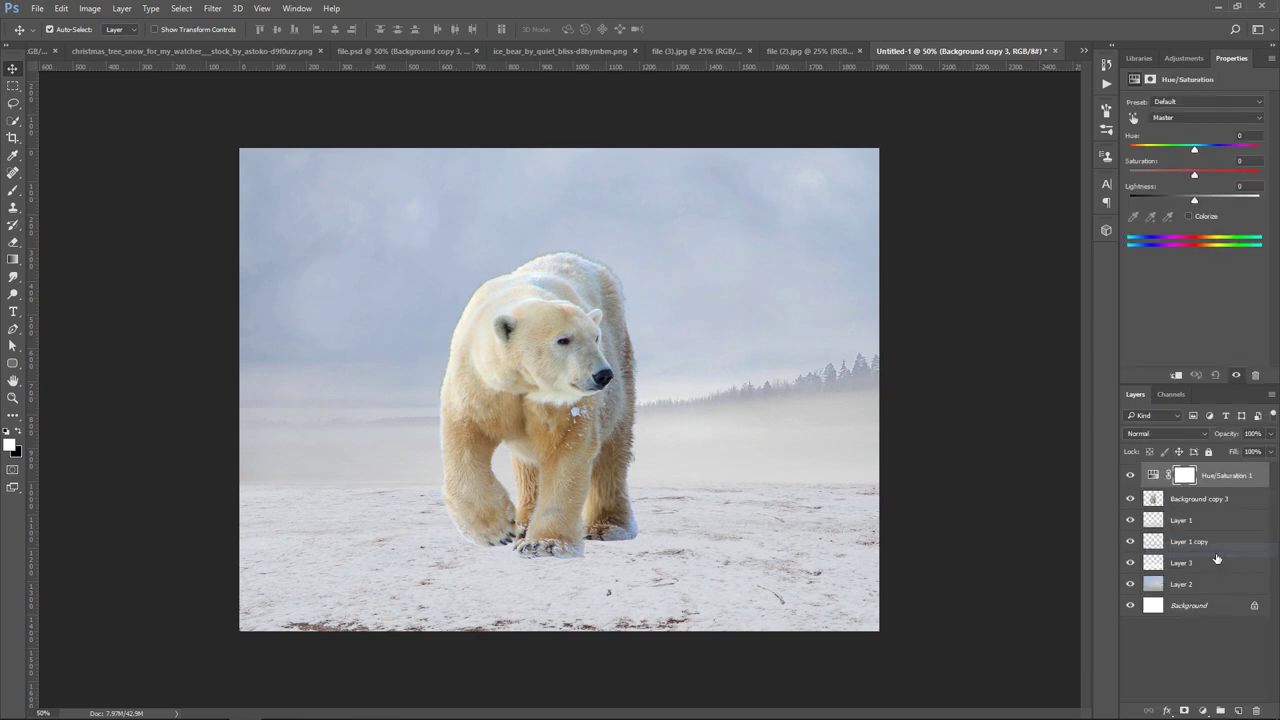
pyautogui.click(1177, 376)
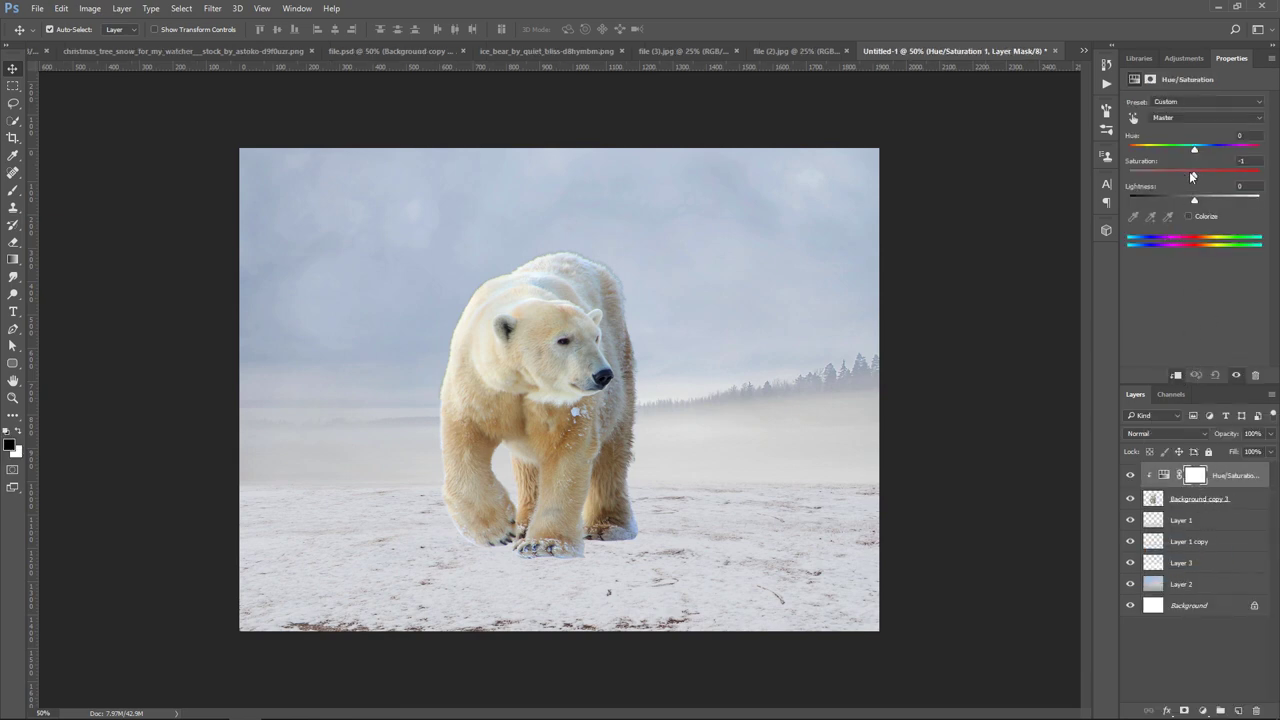
pyautogui.moveTo(1191, 176); pyautogui.dragTo(1155, 176)
pyautogui.moveTo(1195, 198); pyautogui.dragTo(1203, 198)
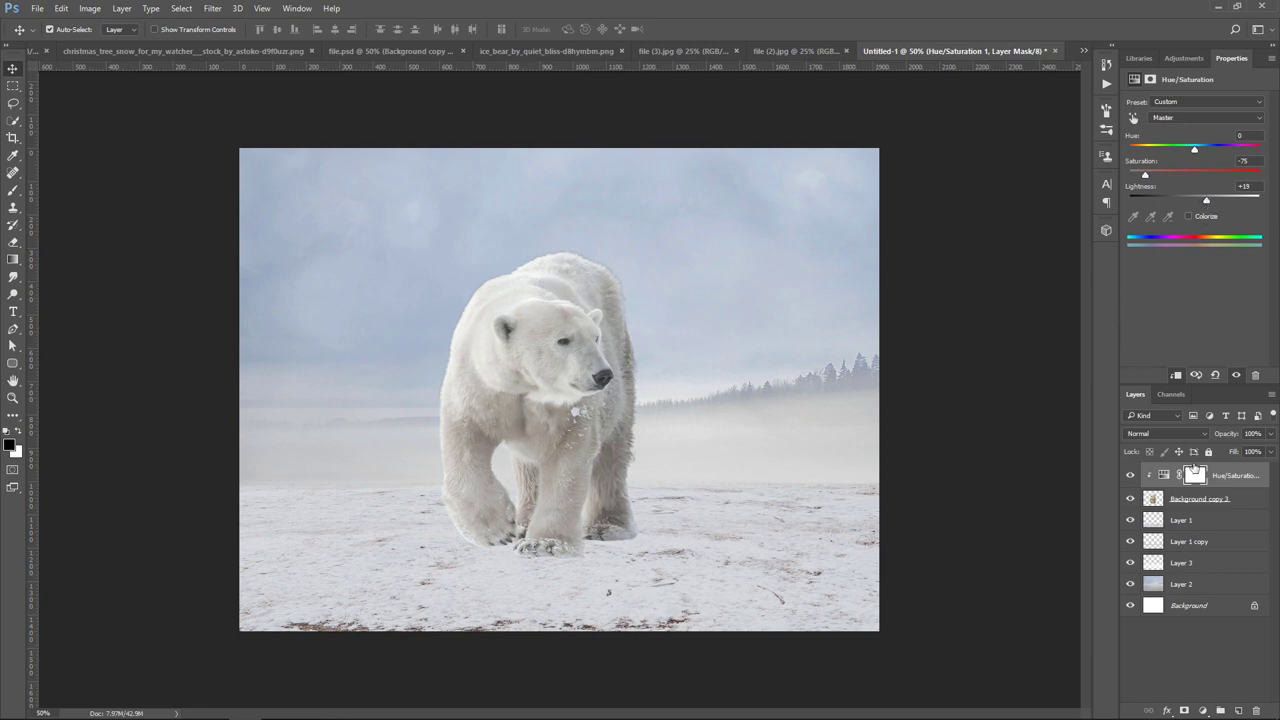
# Step: Apply Camera Raw to the polar bear layer with Clarity +45 and Blacks +58
pyautogui.click(1193, 503)
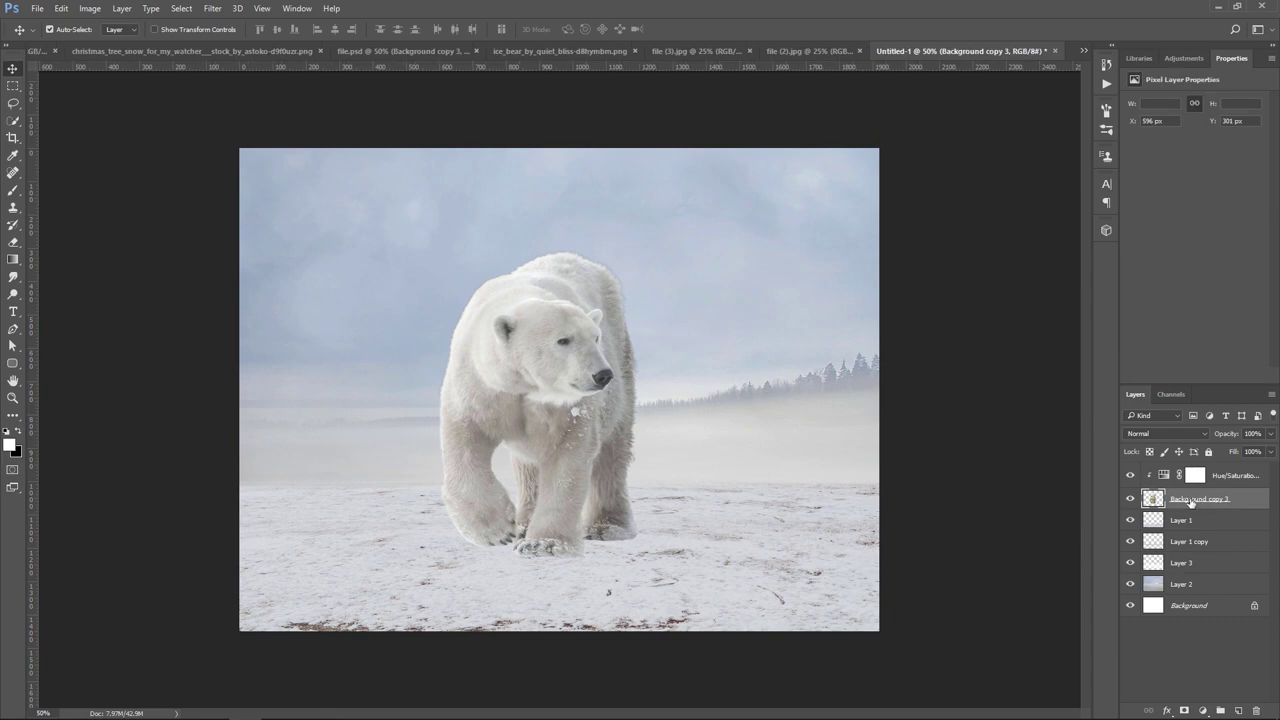
pyautogui.click(212, 9)
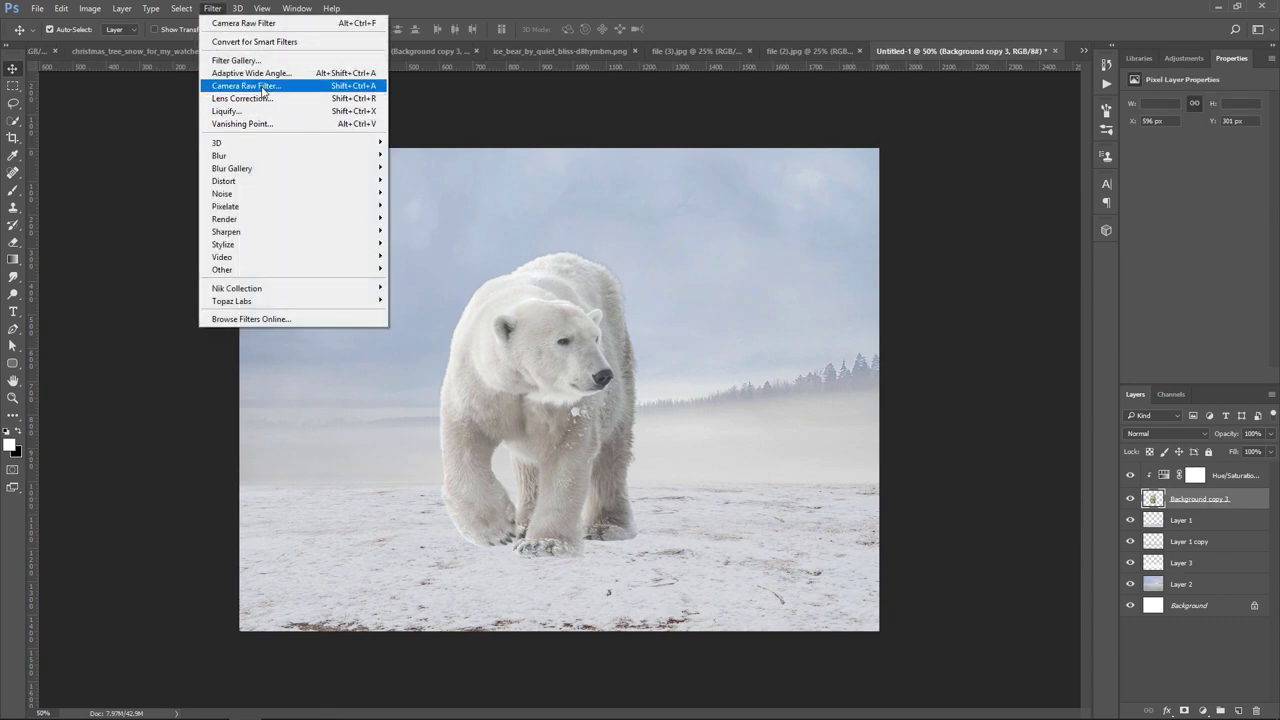
pyautogui.click(263, 88)
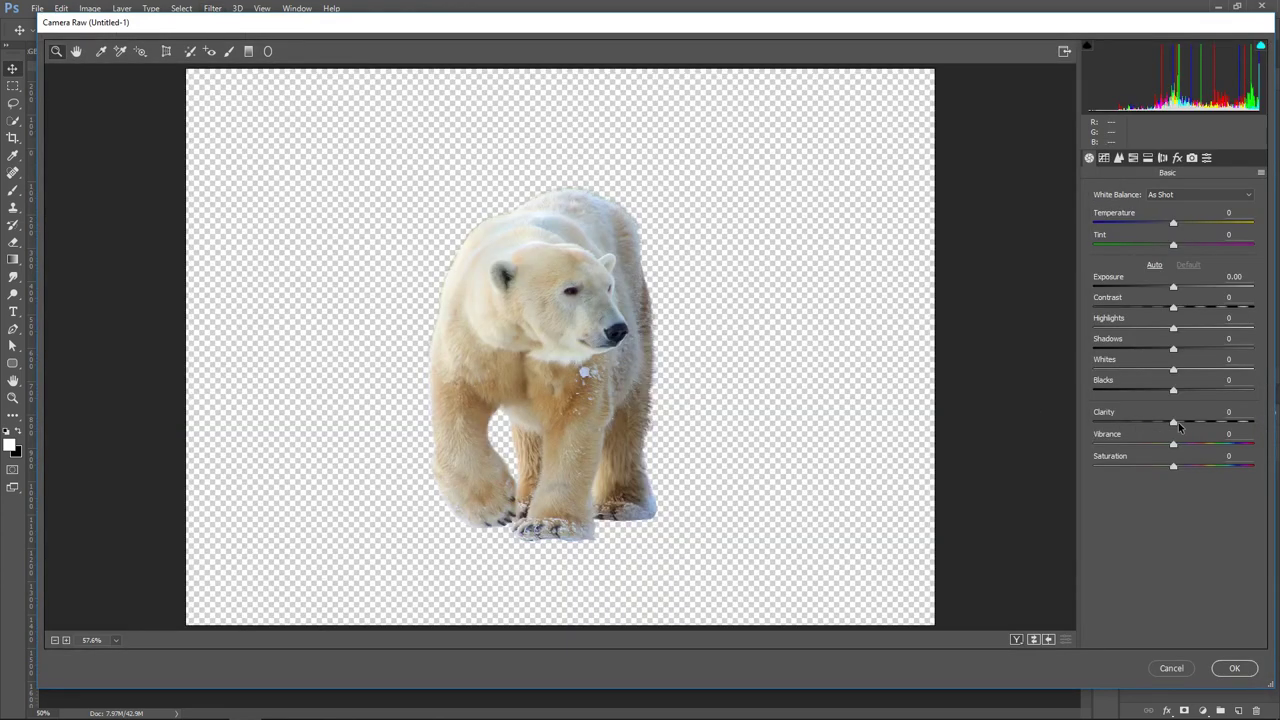
pyautogui.moveTo(1174, 422)
pyautogui.mouseDown()
pyautogui.moveTo(1229, 425)
pyautogui.moveTo(1212, 424)
pyautogui.moveTo(1219, 389)
pyautogui.moveTo(1125, 369)
pyautogui.moveTo(1212, 349)
pyautogui.moveTo(1127, 328)
pyautogui.mouseUp()
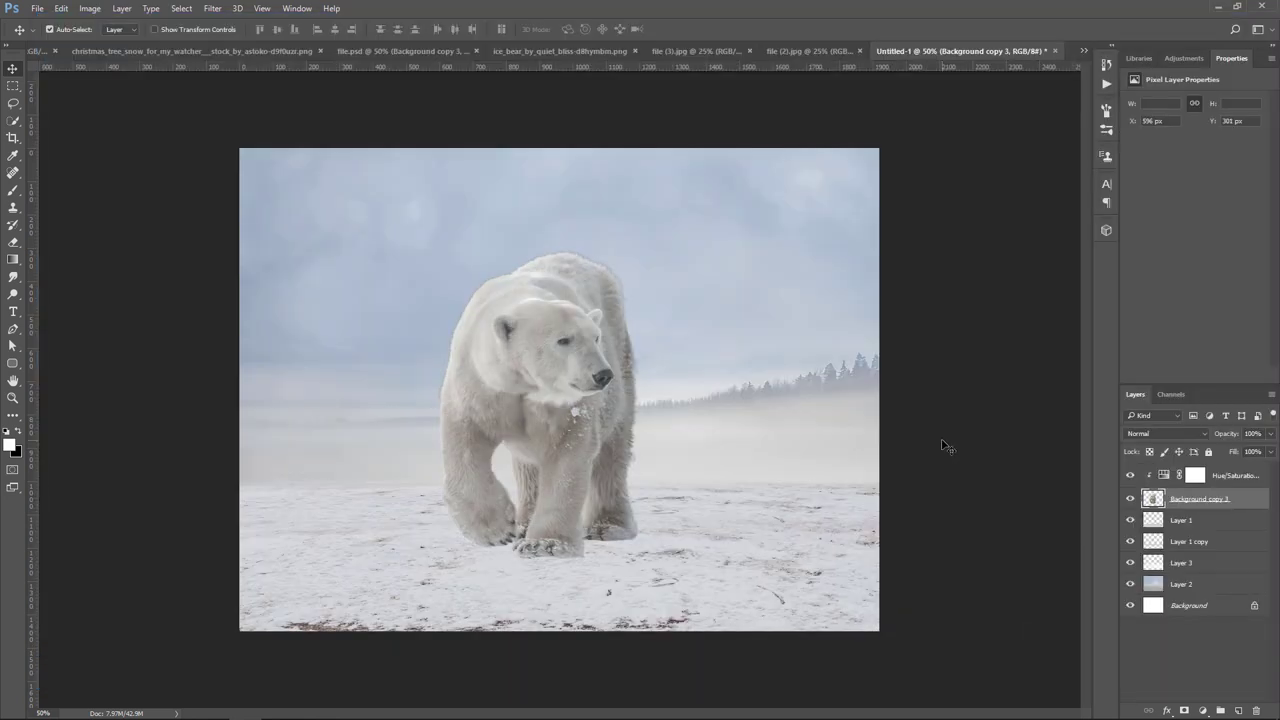
# Step: Add a new layer clipped to the bear, set to Overlay and filled with 50% gray
pyautogui.click(1257, 480)
pyautogui.click(1238, 710)
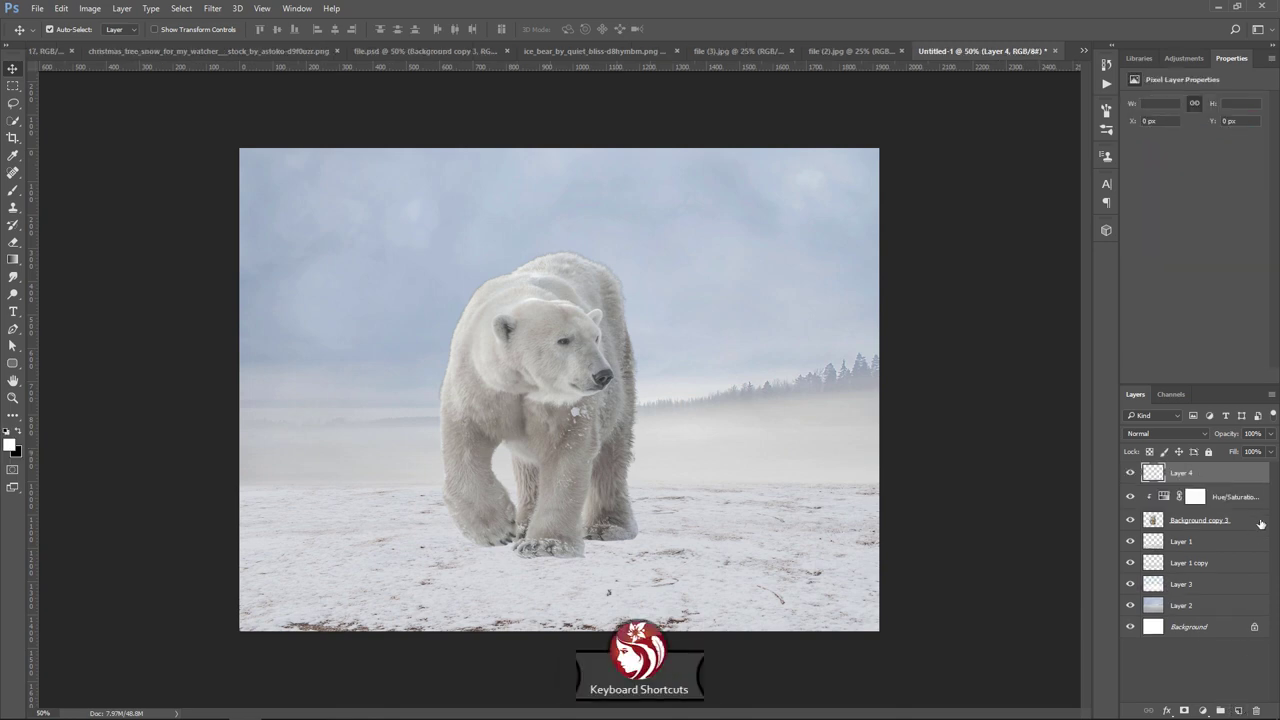
pyautogui.keyDown('alt'); pyautogui.click(1256, 482); pyautogui.keyUp('alt')
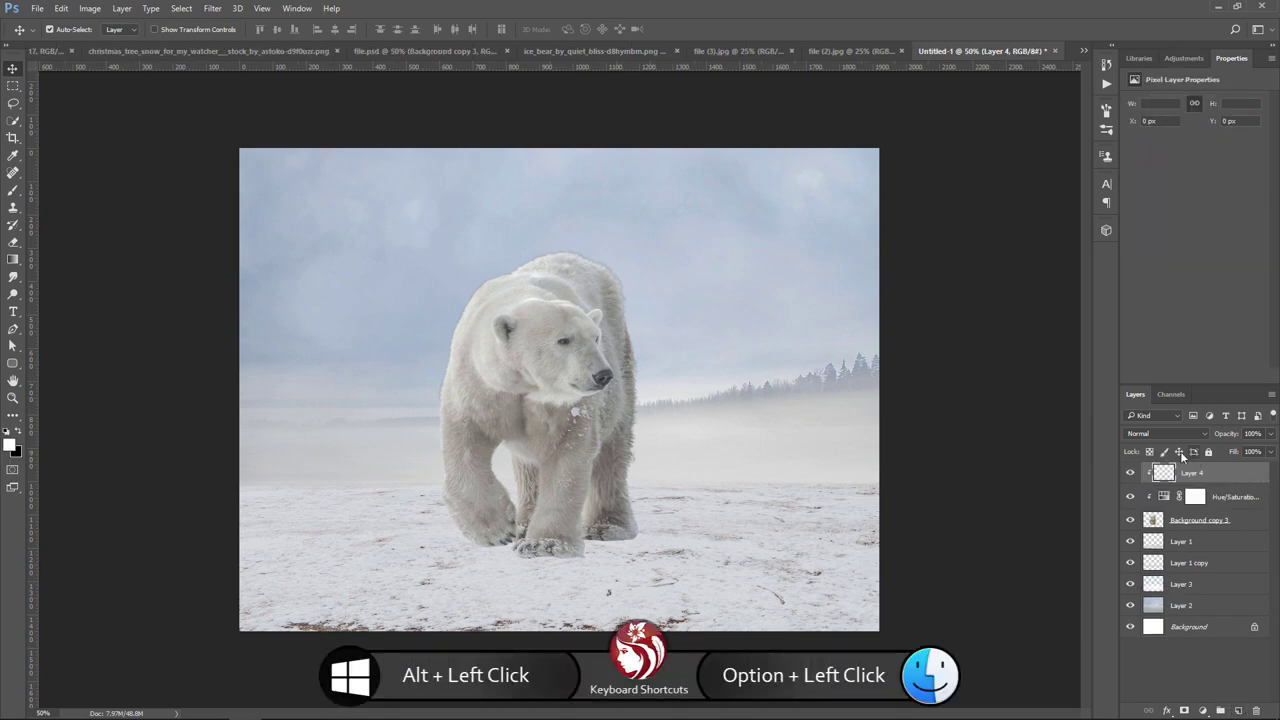
pyautogui.click(1168, 433)
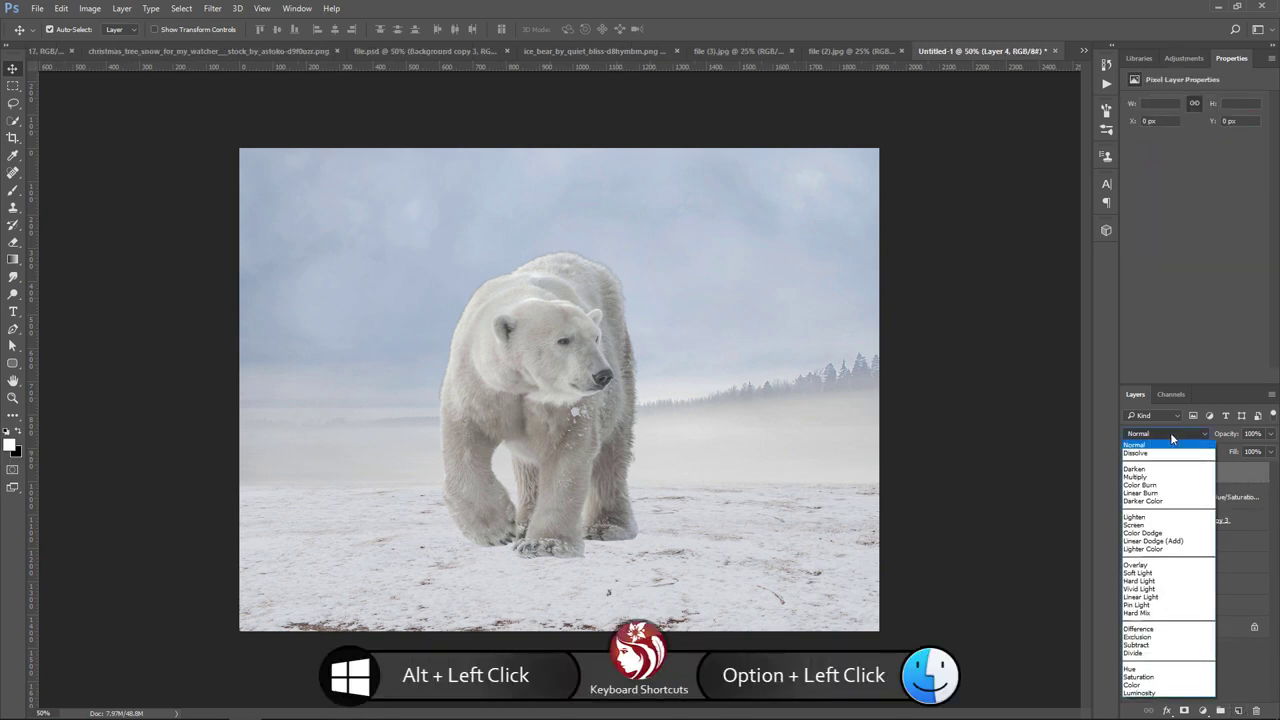
pyautogui.click(1147, 566)
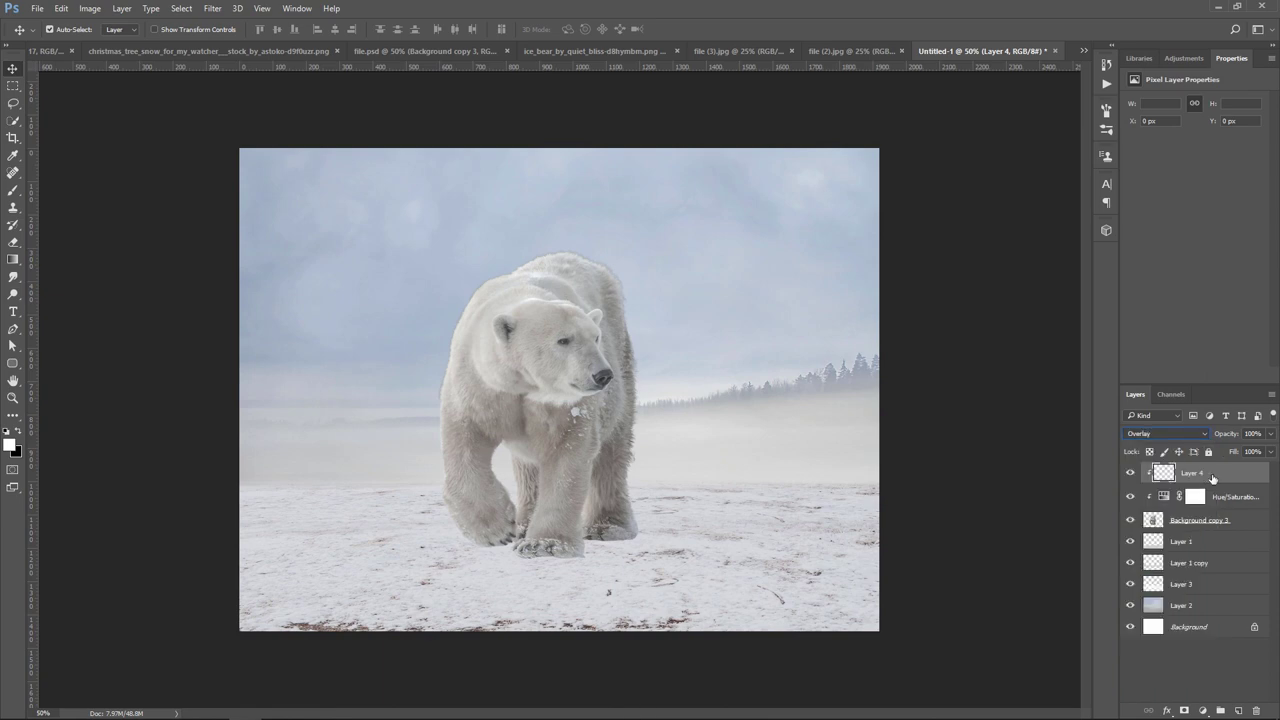
pyautogui.click(61, 8)
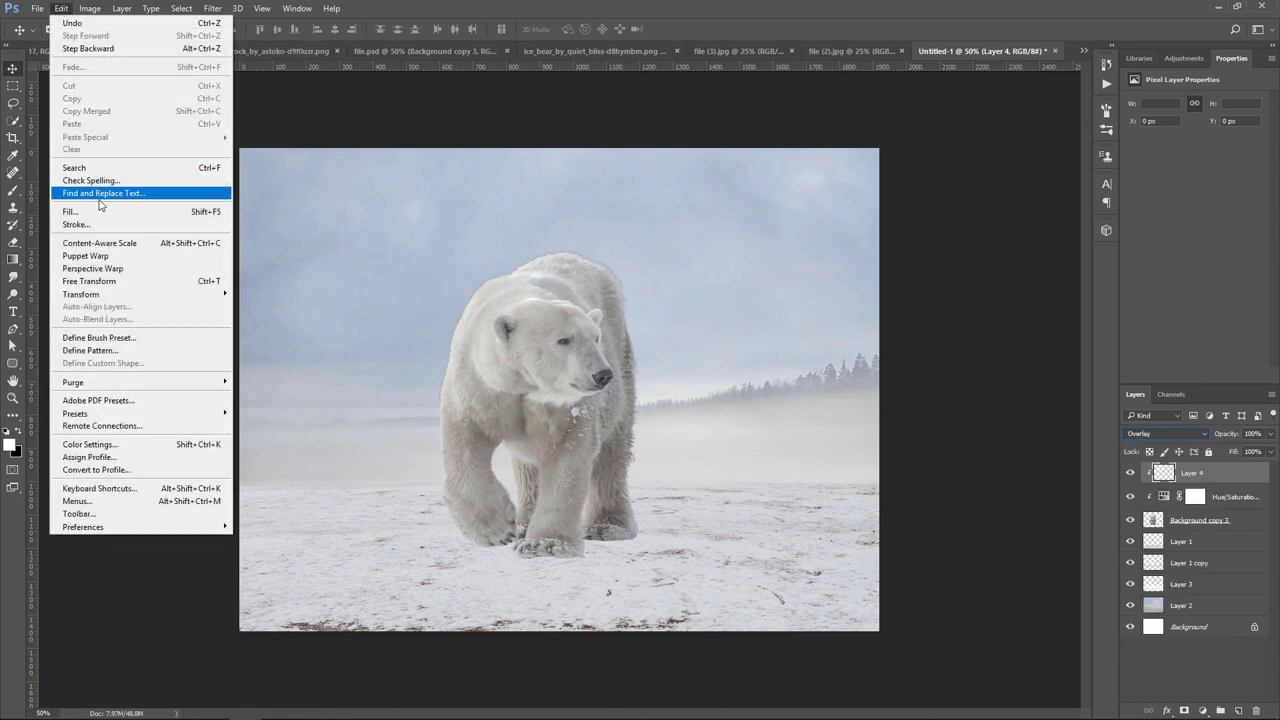
pyautogui.click(100, 211)
pyautogui.press('Return')
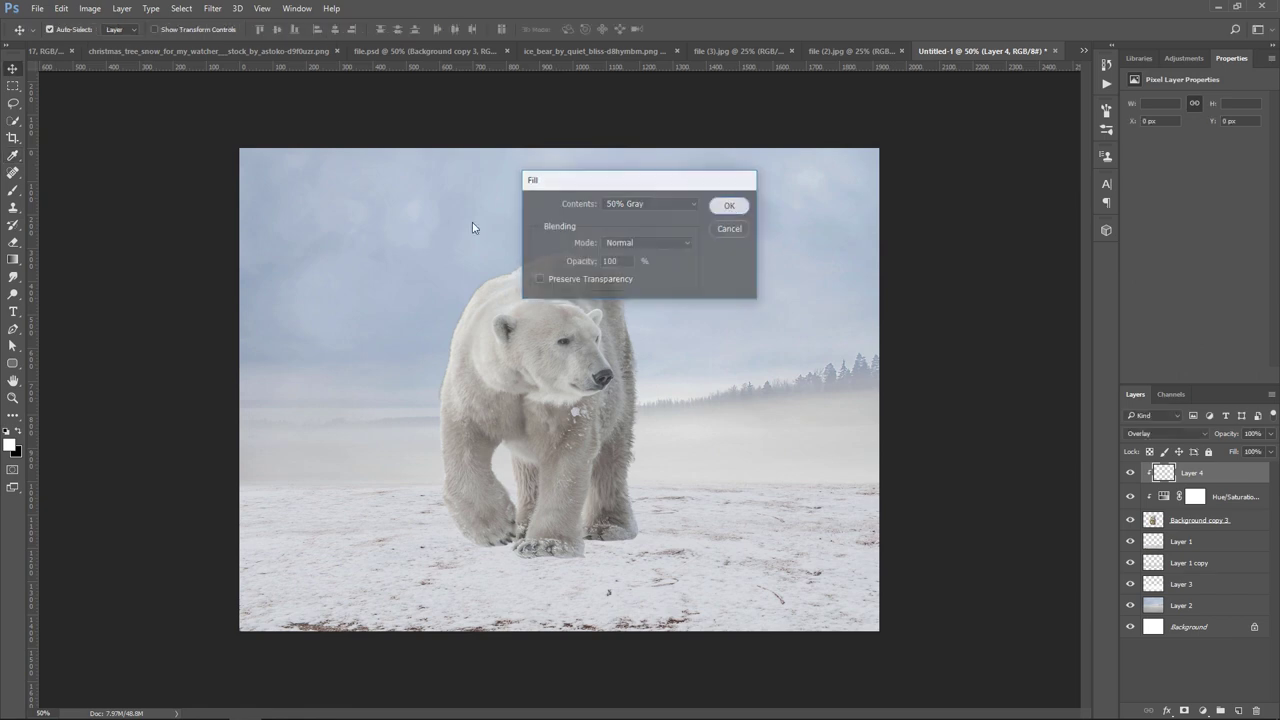
# Step: Dodge the bear's edges and legs with a 200 px, then 125 px brush
pyautogui.press('o')
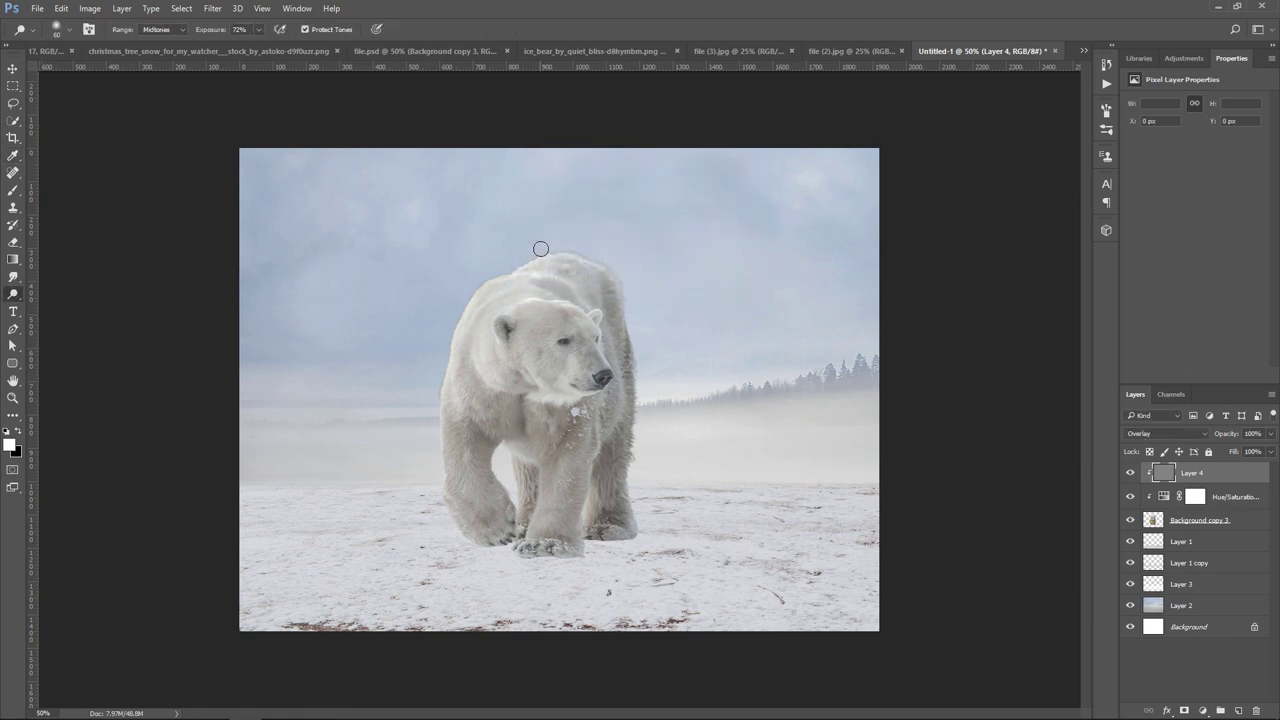
pyautogui.press(']')
pyautogui.press(']')
pyautogui.press(']')
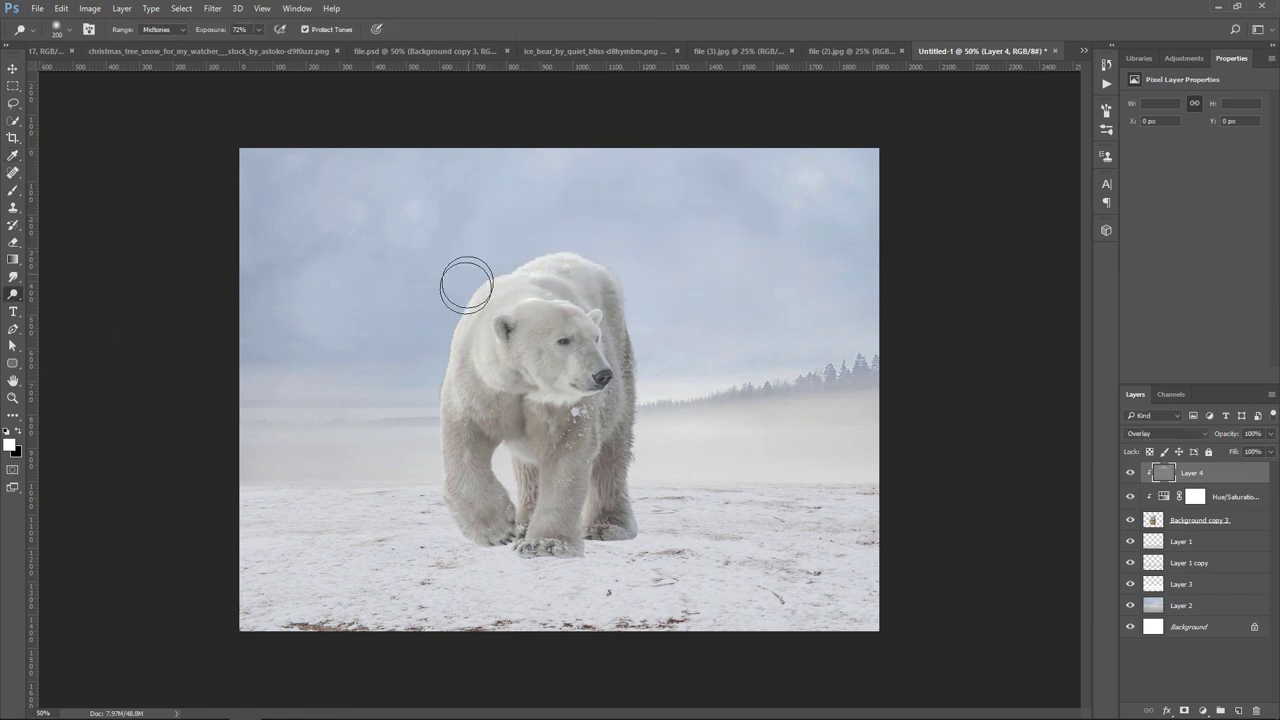
pyautogui.moveTo(466, 286)
pyautogui.mouseDown()
pyautogui.moveTo(434, 406)
pyautogui.moveTo(429, 509)
pyautogui.moveTo(506, 577)
pyautogui.moveTo(570, 577)
pyautogui.mouseUp()
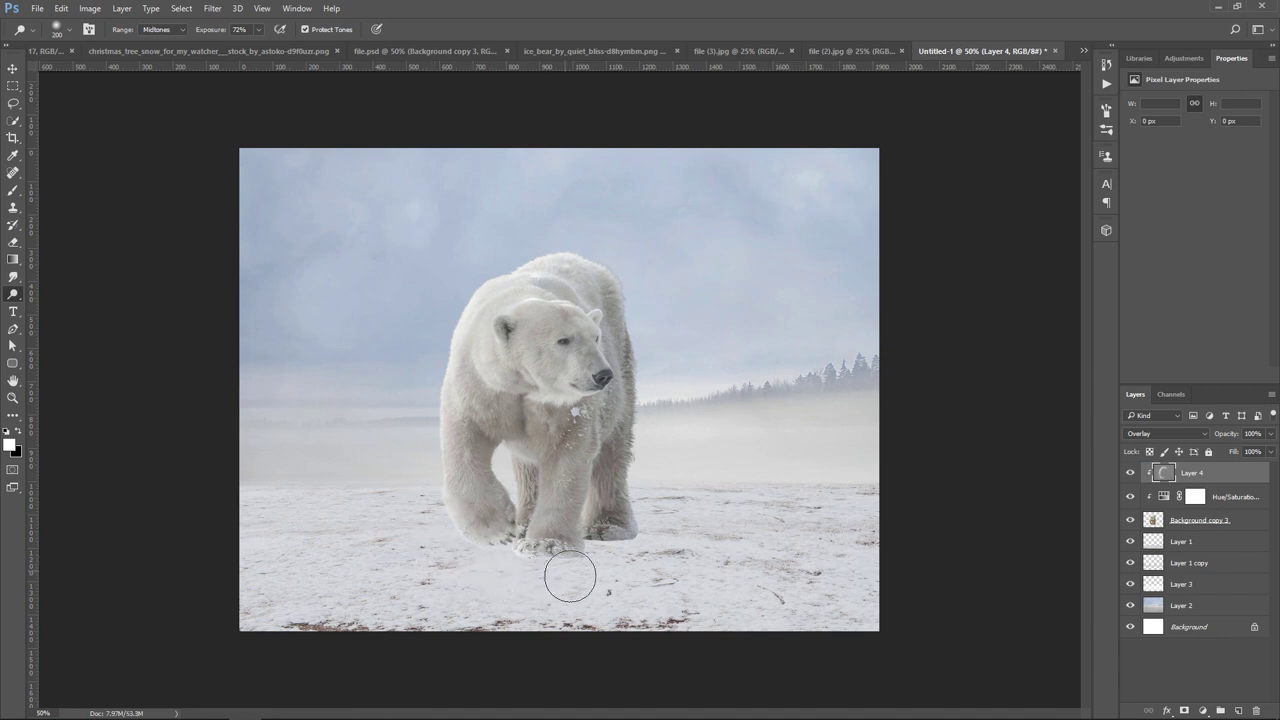
pyautogui.press('[')
pyautogui.press('[')
pyautogui.press('[')
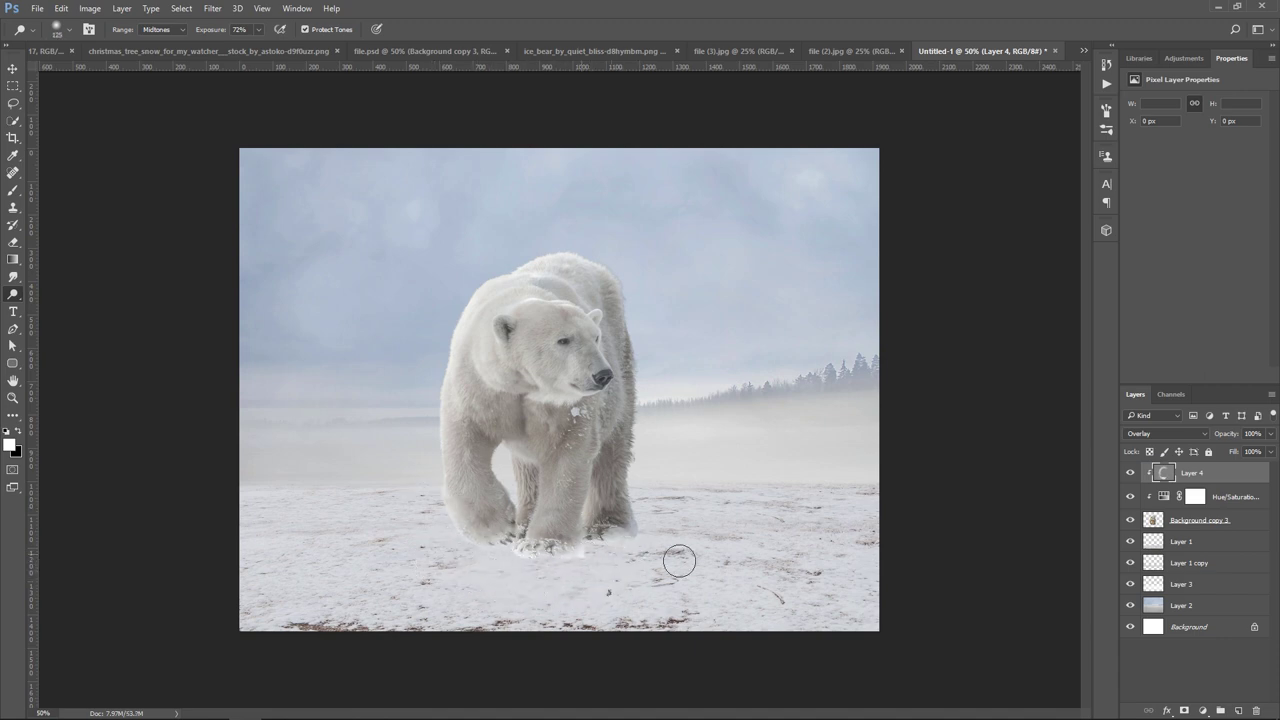
pyautogui.moveTo(654, 380); pyautogui.dragTo(637, 489)
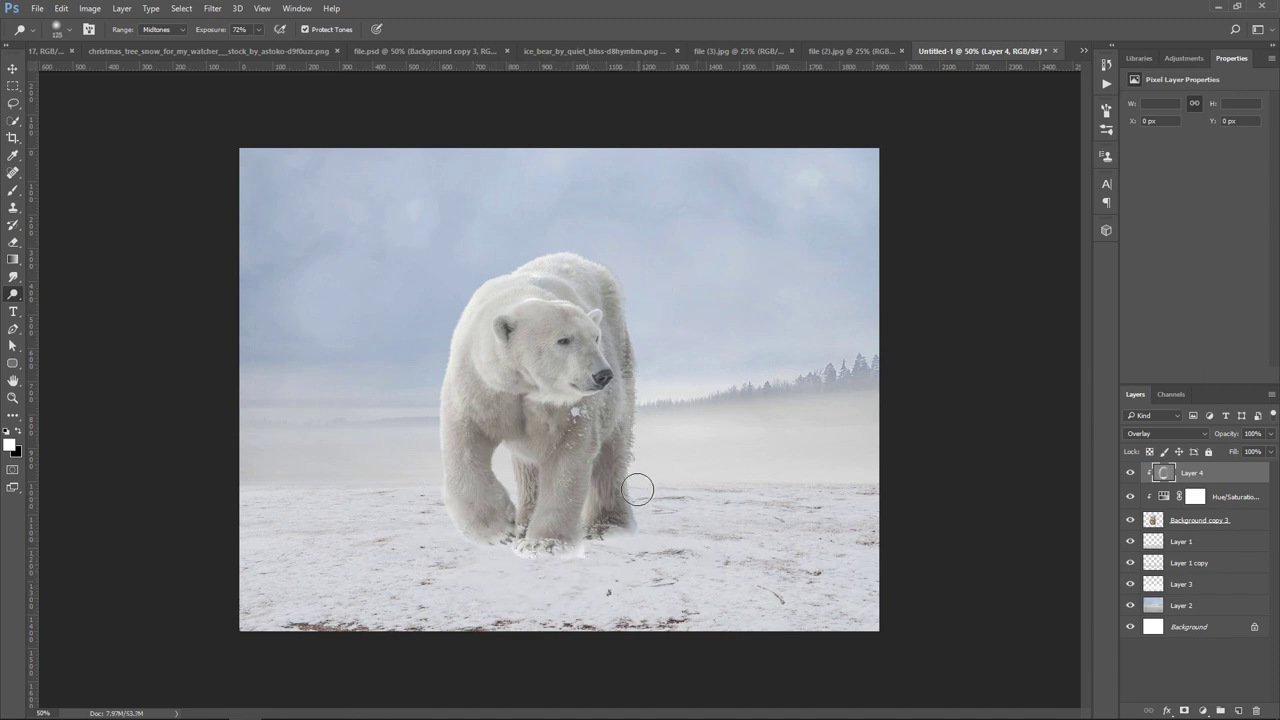
pyautogui.moveTo(634, 363); pyautogui.dragTo(637, 466)
pyautogui.moveTo(522, 461); pyautogui.dragTo(523, 509)
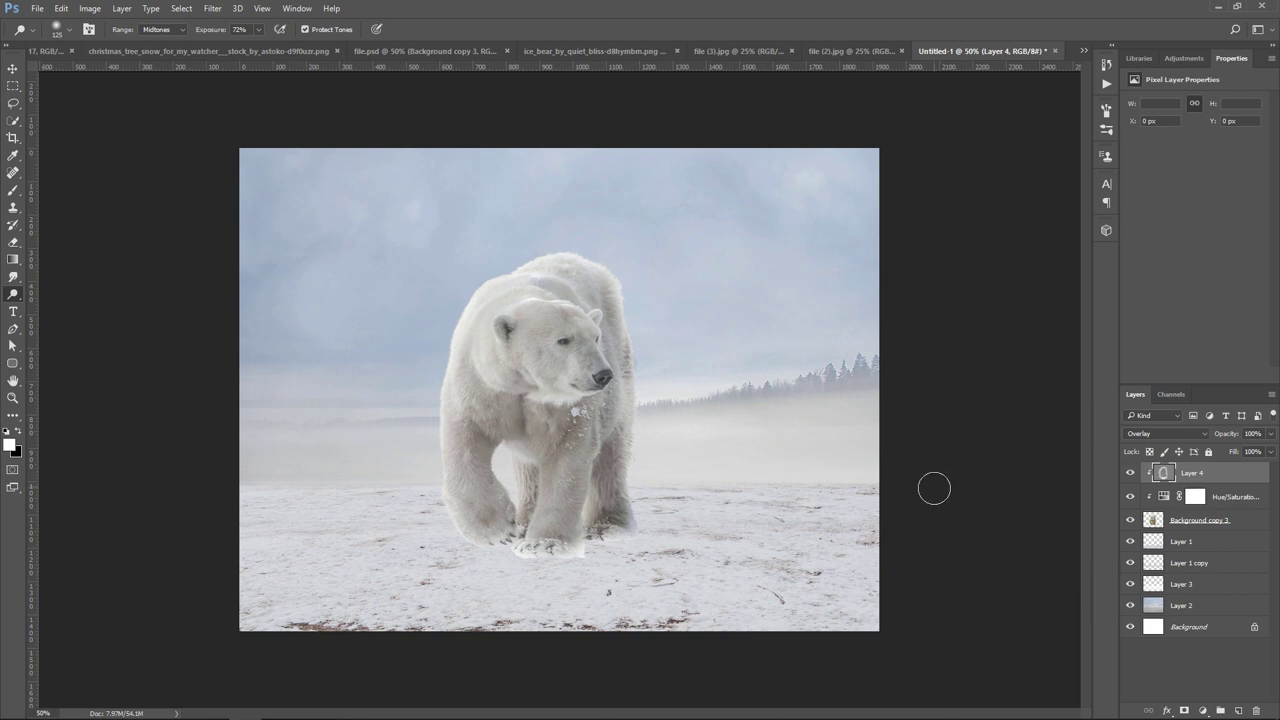
# Step: Mask Background copy 3 and ready a 51% opacity, size-60 brush; then select Layer 4
pyautogui.click(1198, 519)
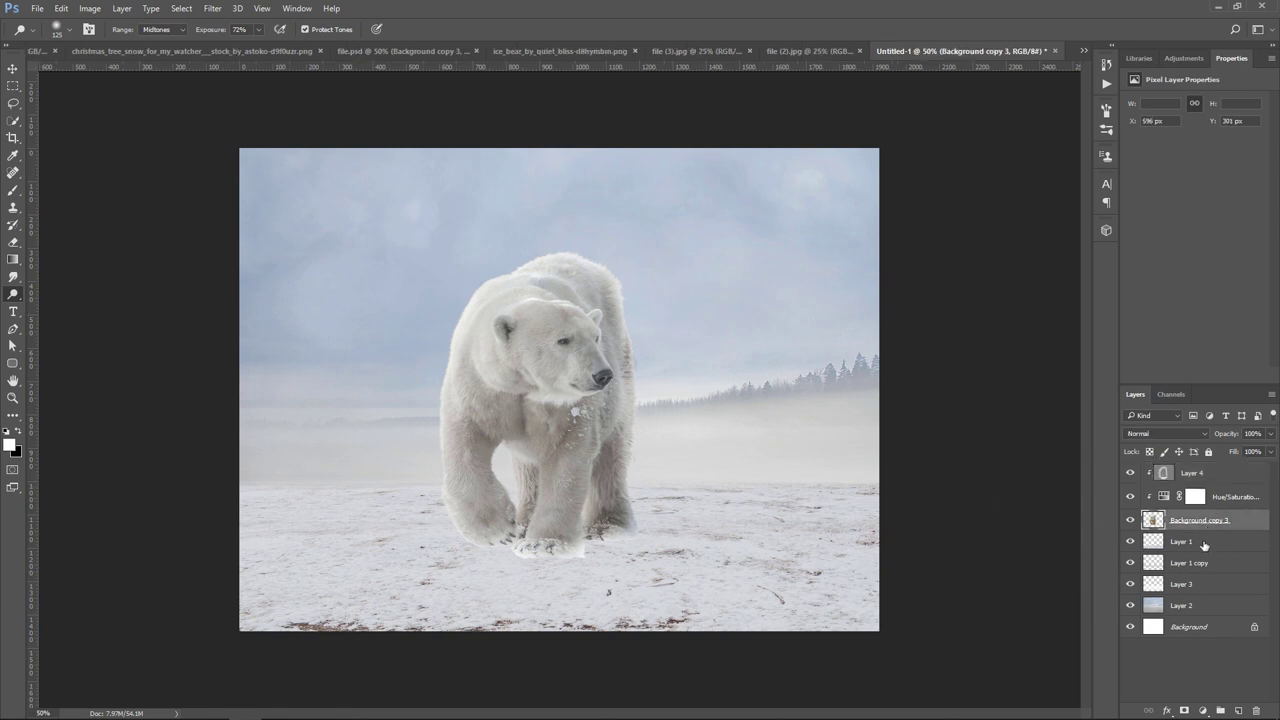
pyautogui.click(1184, 711)
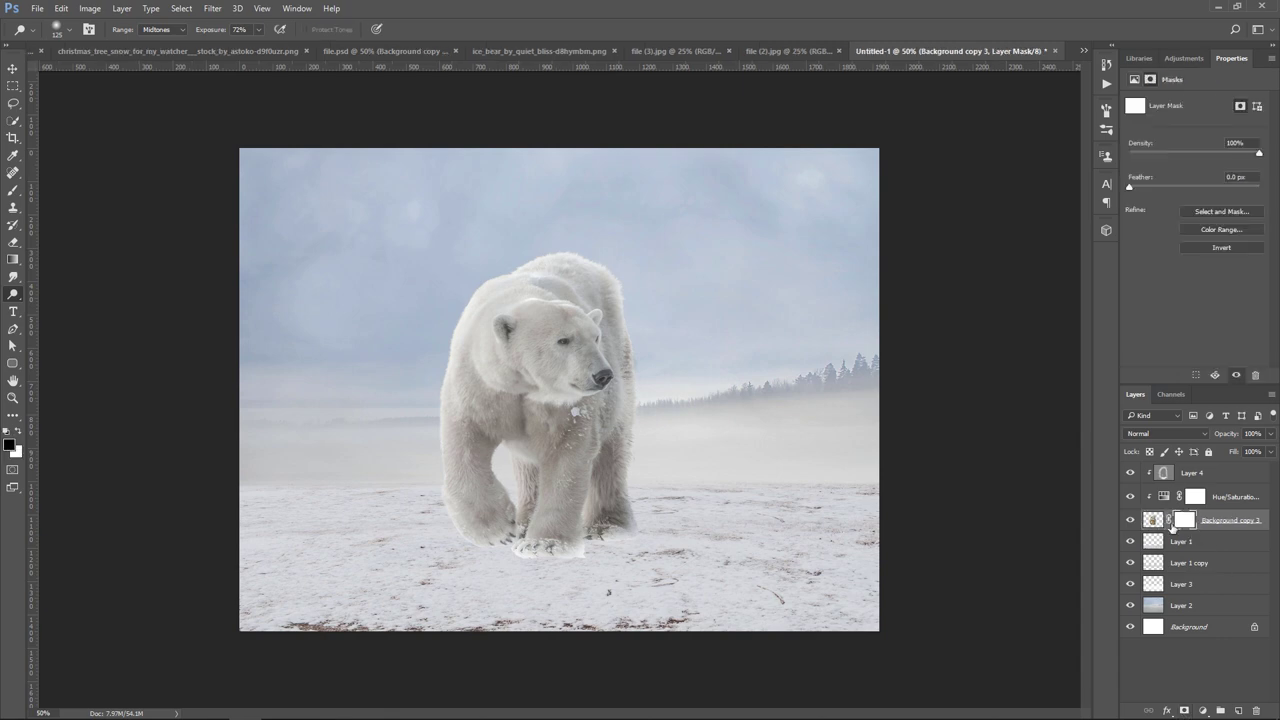
pyautogui.click(12, 192)
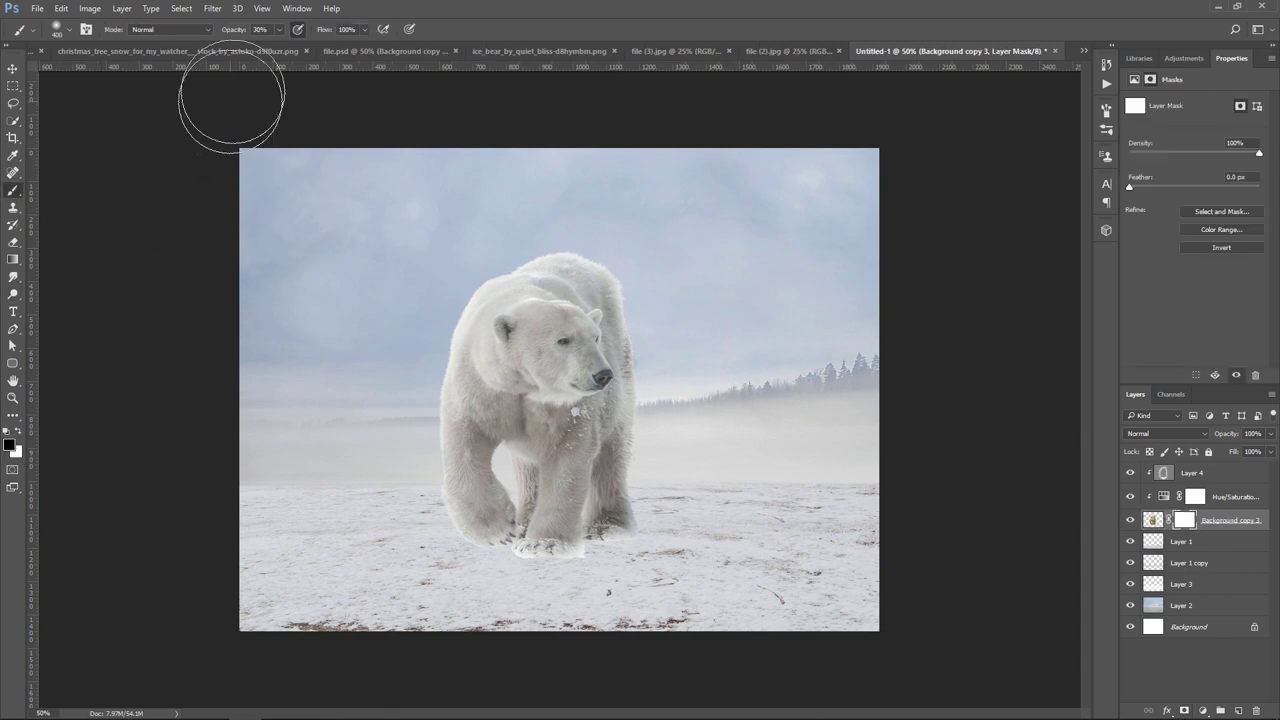
pyautogui.click(280, 30)
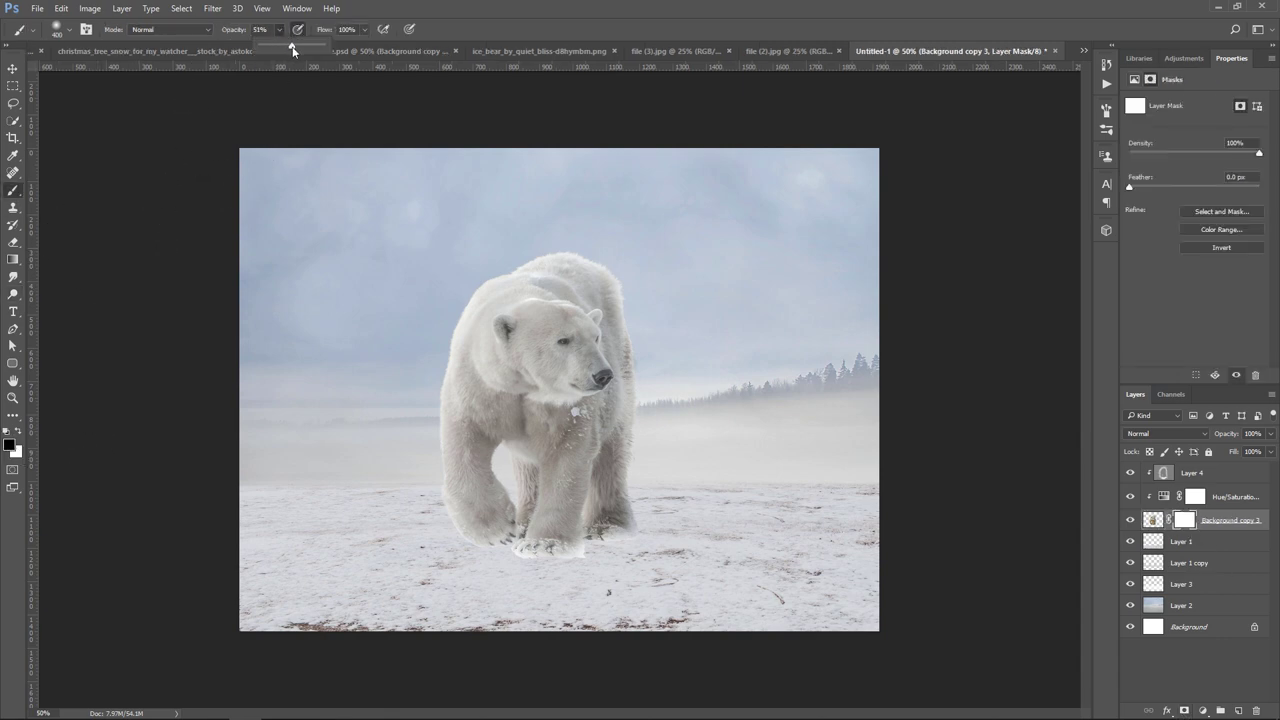
pyautogui.moveTo(277, 47); pyautogui.dragTo(293, 47)
pyautogui.press('[')
pyautogui.press('[')
pyautogui.press('[')
pyautogui.press('[')
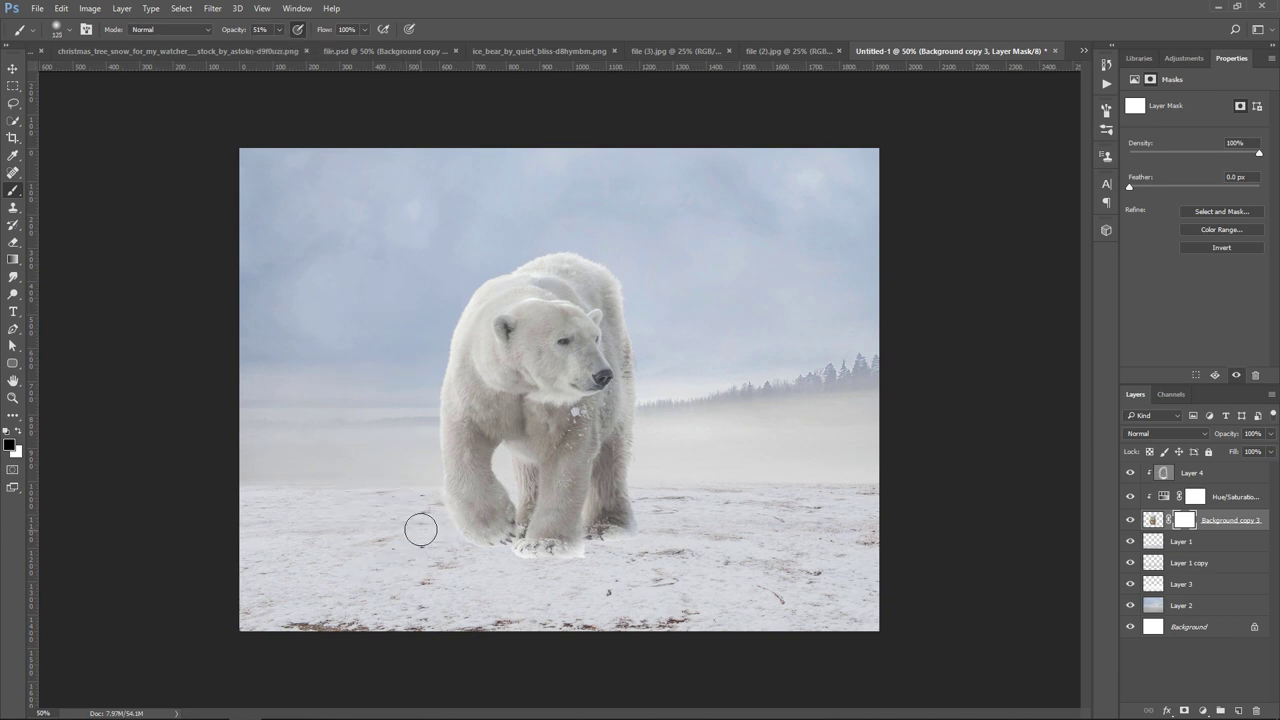
pyautogui.press('[')
pyautogui.press('[')
pyautogui.press('[')
pyautogui.press('[')
pyautogui.press('[')
pyautogui.click(21, 71)
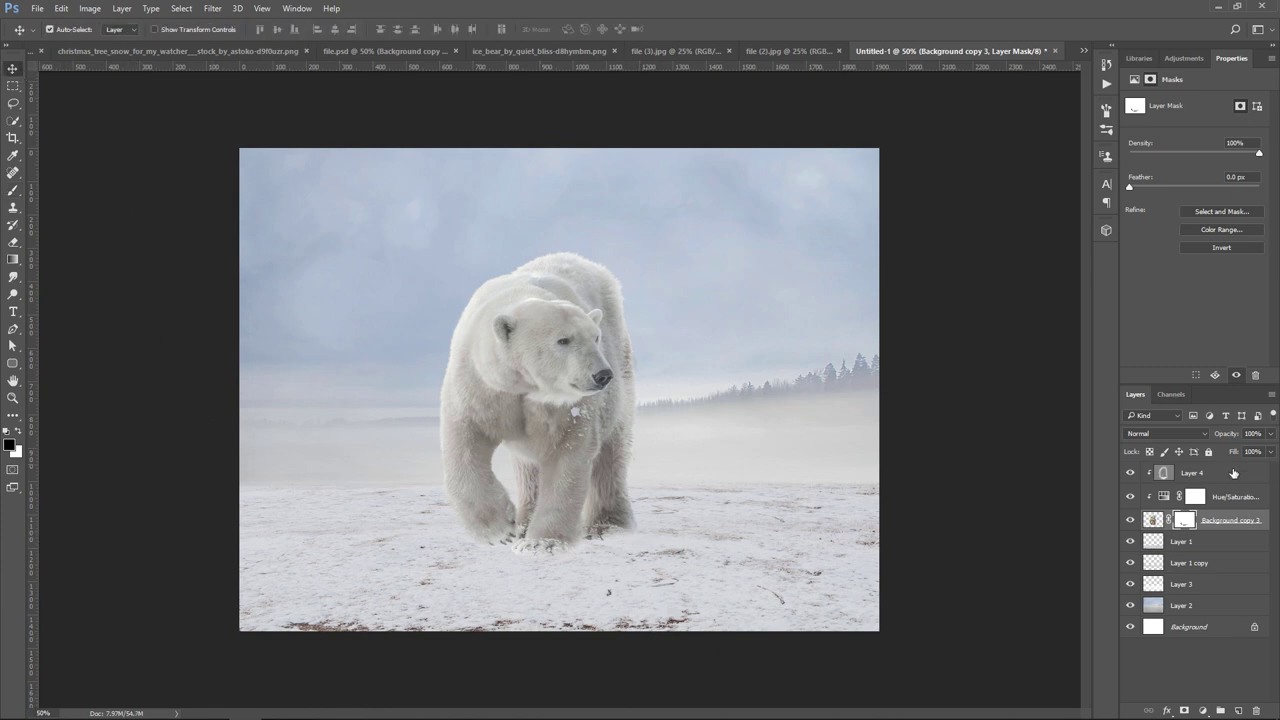
pyautogui.click(1234, 473)
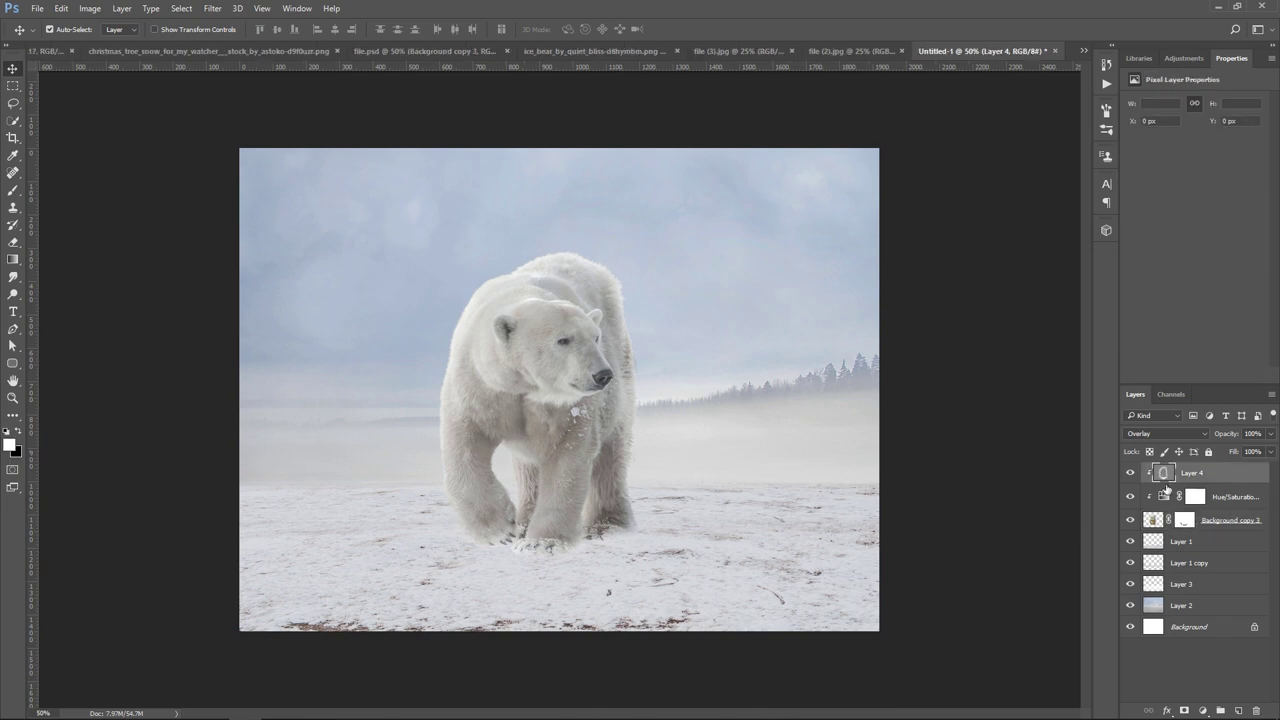
# Step: Switch to file.psd, zoom out to 25%, and toggle the Background layer's visibility
pyautogui.click(400, 49)
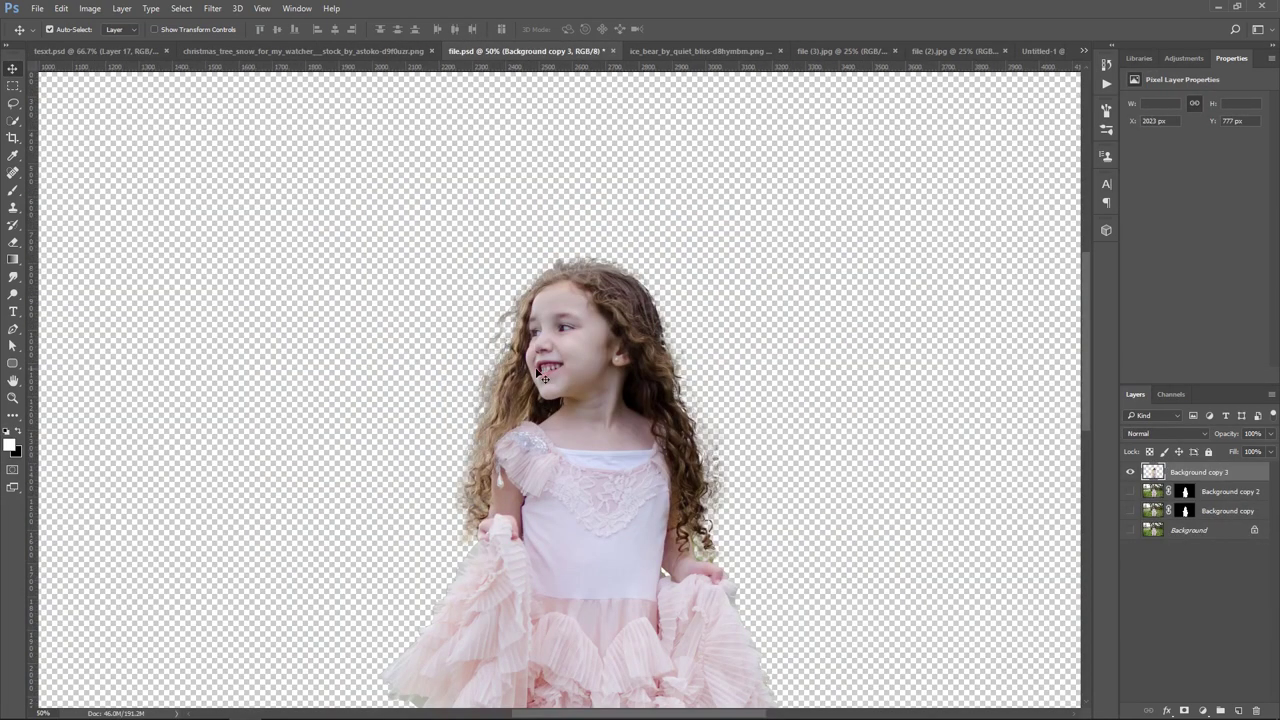
pyautogui.moveTo(543, 376); pyautogui.dragTo(698, 283)
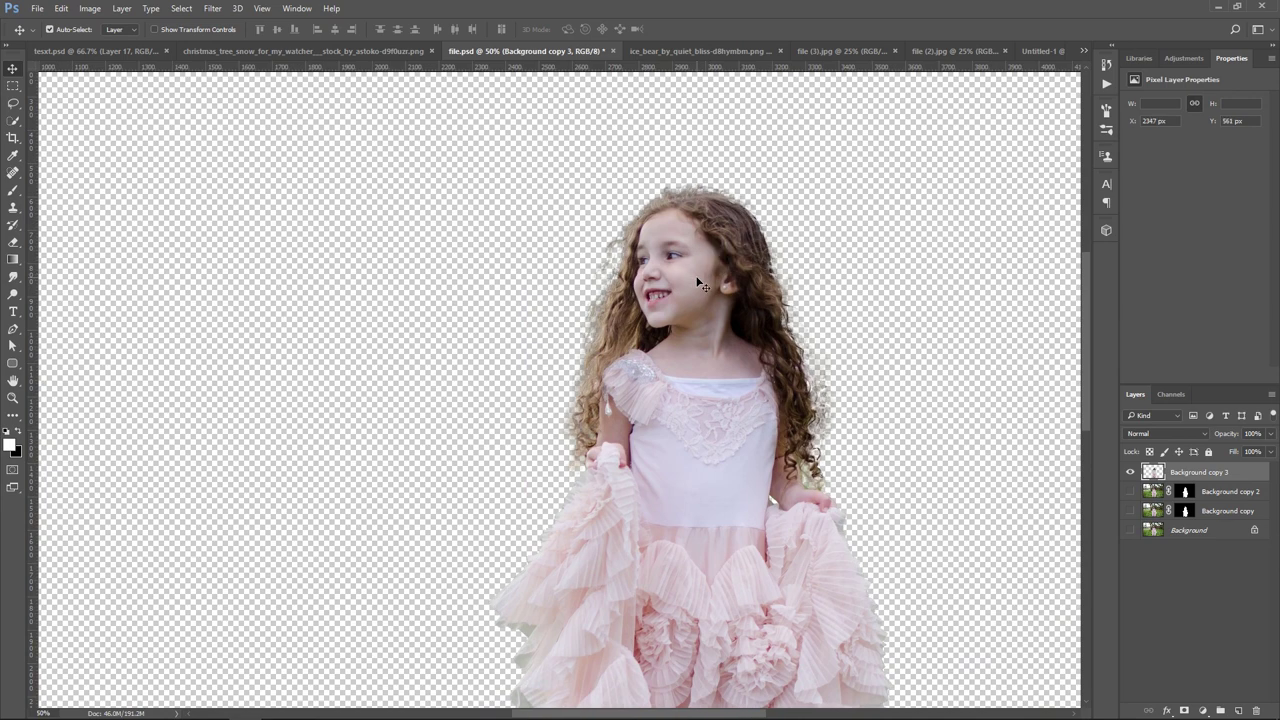
pyautogui.hotkey('ctrl', '-')
pyautogui.hotkey('ctrl', '-')
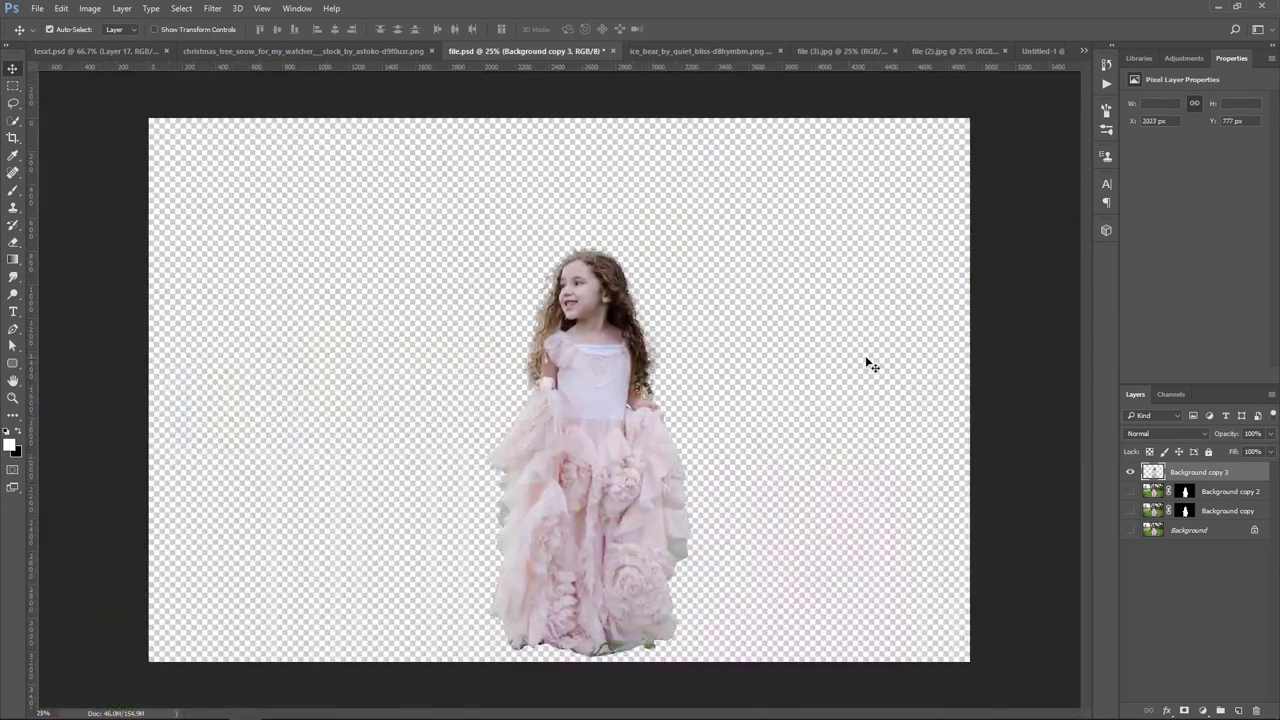
pyautogui.click(1130, 530)
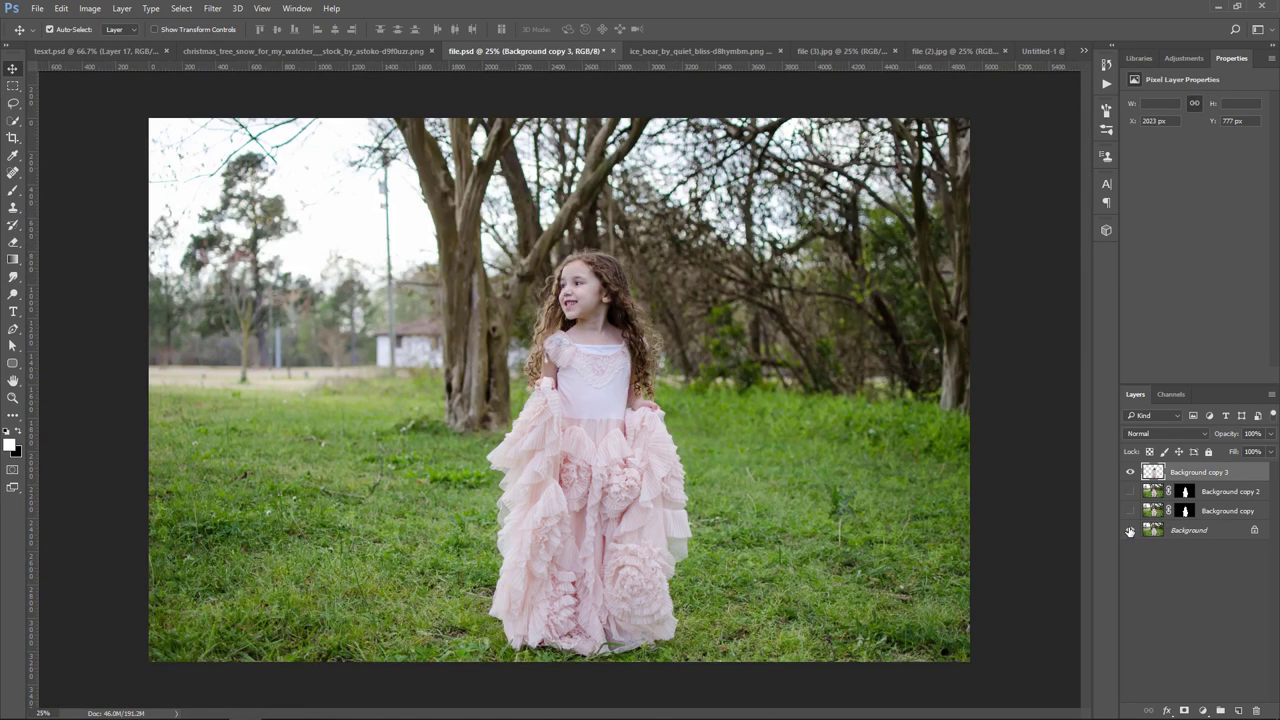
pyautogui.click(1130, 530)
pyautogui.click(1130, 530)
# Step: Drag the girl into Untitled-1, scale her to about 25%, and place her right of the bear
pyautogui.click(1130, 530)
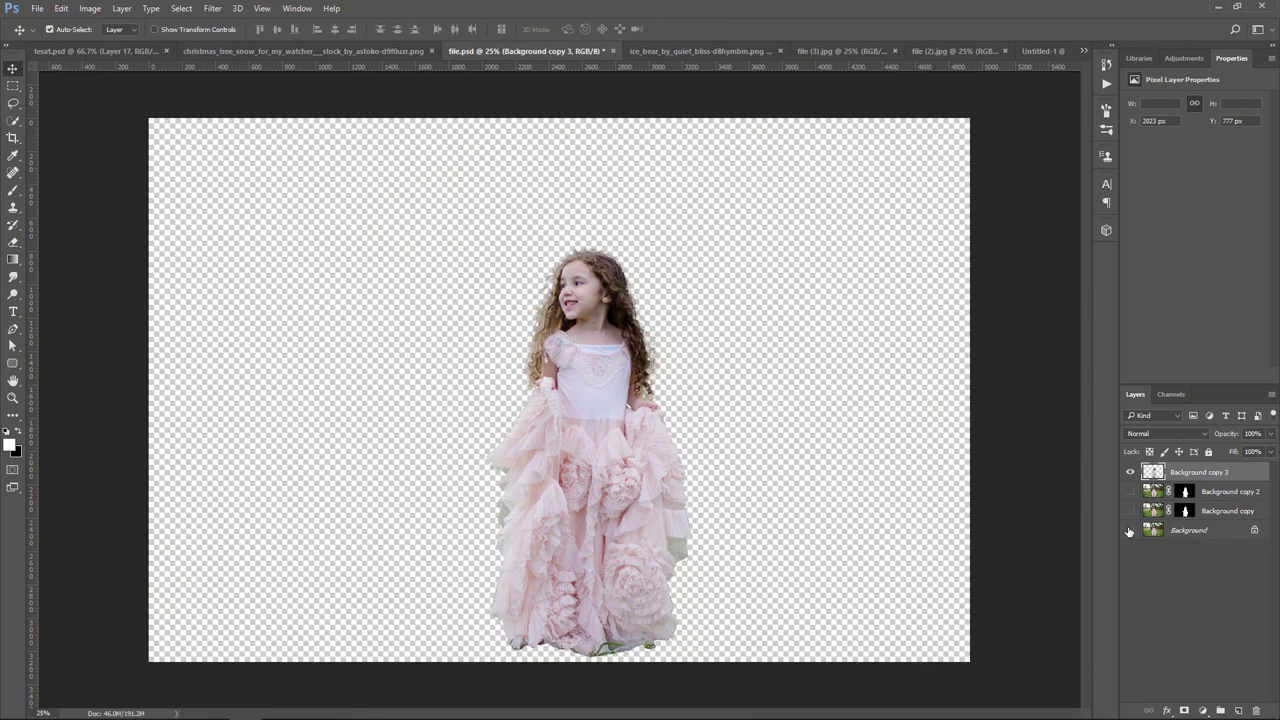
pyautogui.moveTo(584, 324)
pyautogui.mouseDown()
pyautogui.moveTo(1037, 58)
pyautogui.moveTo(693, 358)
pyautogui.mouseUp()
pyautogui.hotkey('ctrl', 't')
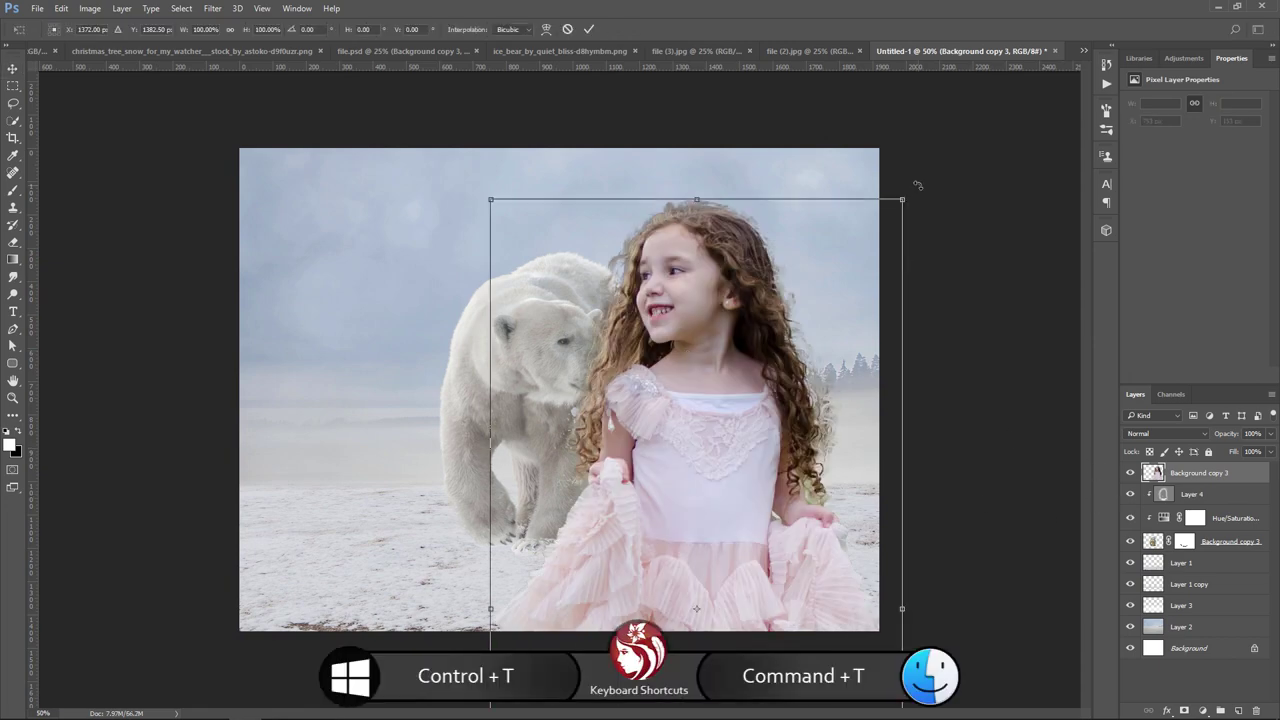
pyautogui.moveTo(914, 183)
pyautogui.mouseDown()
pyautogui.moveTo(729, 401)
pyautogui.moveTo(729, 250)
pyautogui.mouseUp()
pyautogui.moveTo(814, 149); pyautogui.dragTo(766, 251)
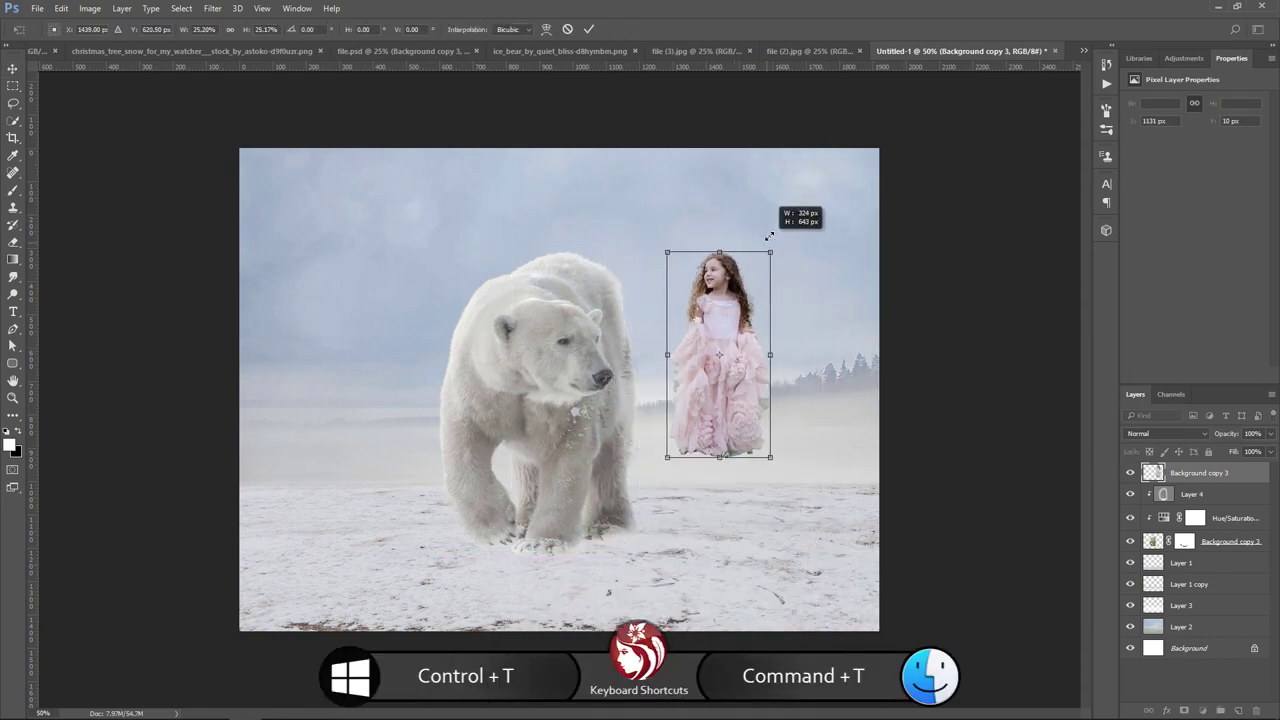
pyautogui.moveTo(740, 300); pyautogui.dragTo(716, 382)
pyautogui.press('Return')
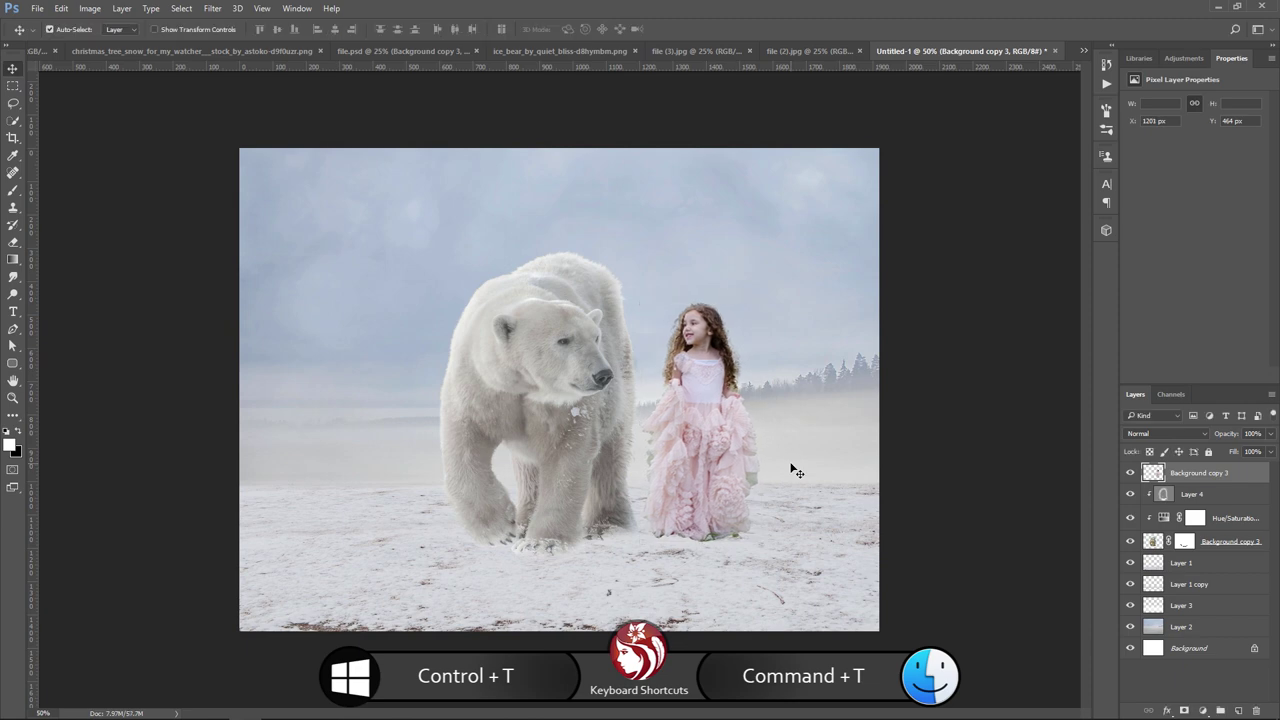
pyautogui.press('Left')
pyautogui.press('Left')
pyautogui.press('Left')
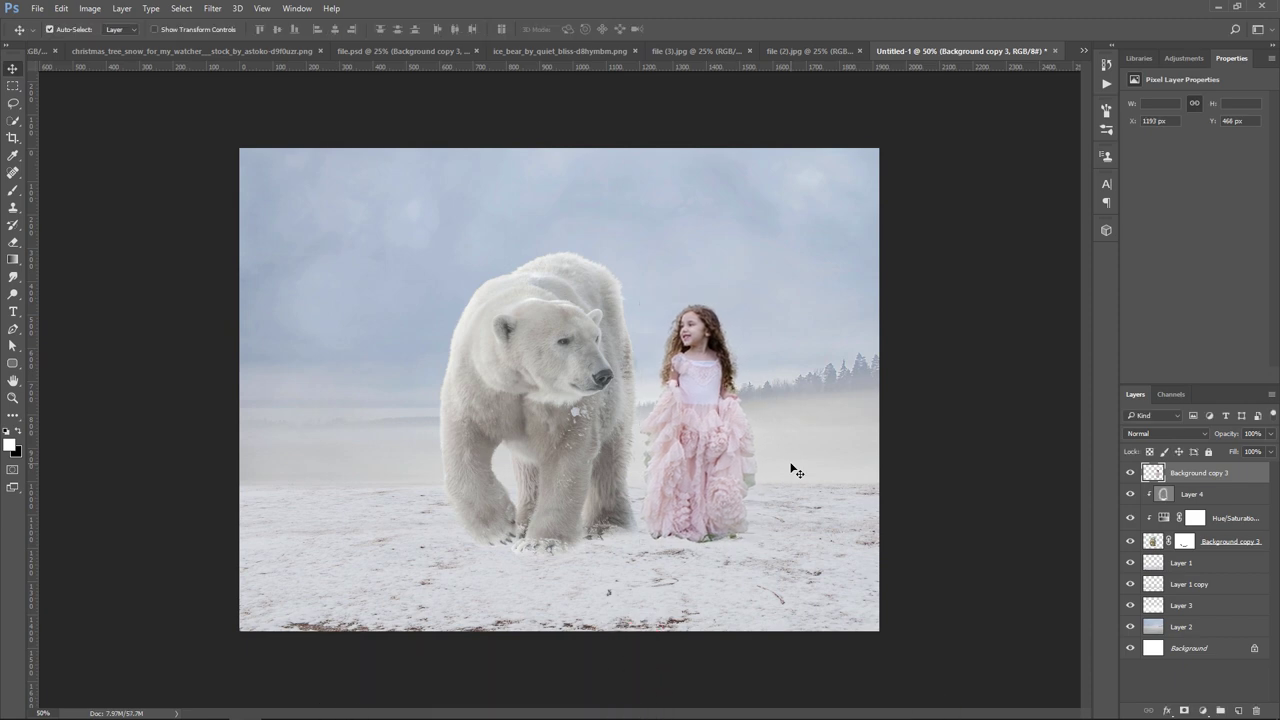
# Step: Add a mask to the girl layer and paint along the dress hem with a low-opacity brush
pyautogui.click(1184, 710)
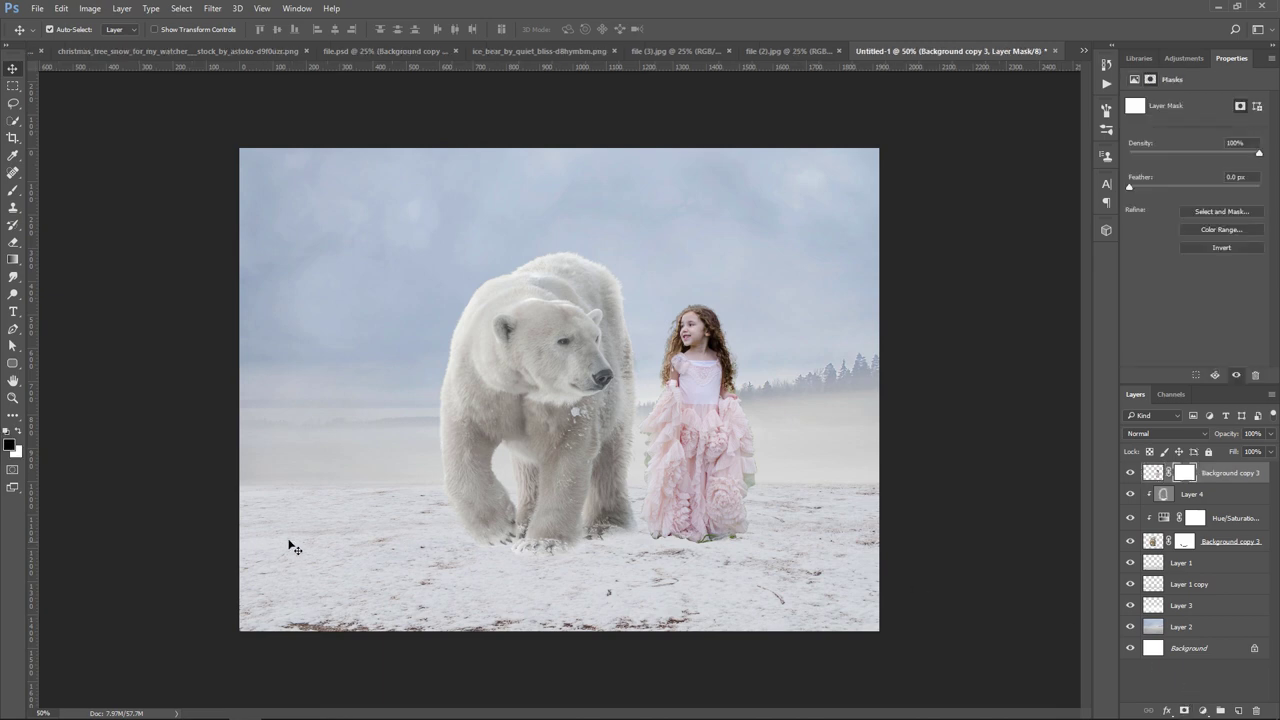
pyautogui.click(13, 190)
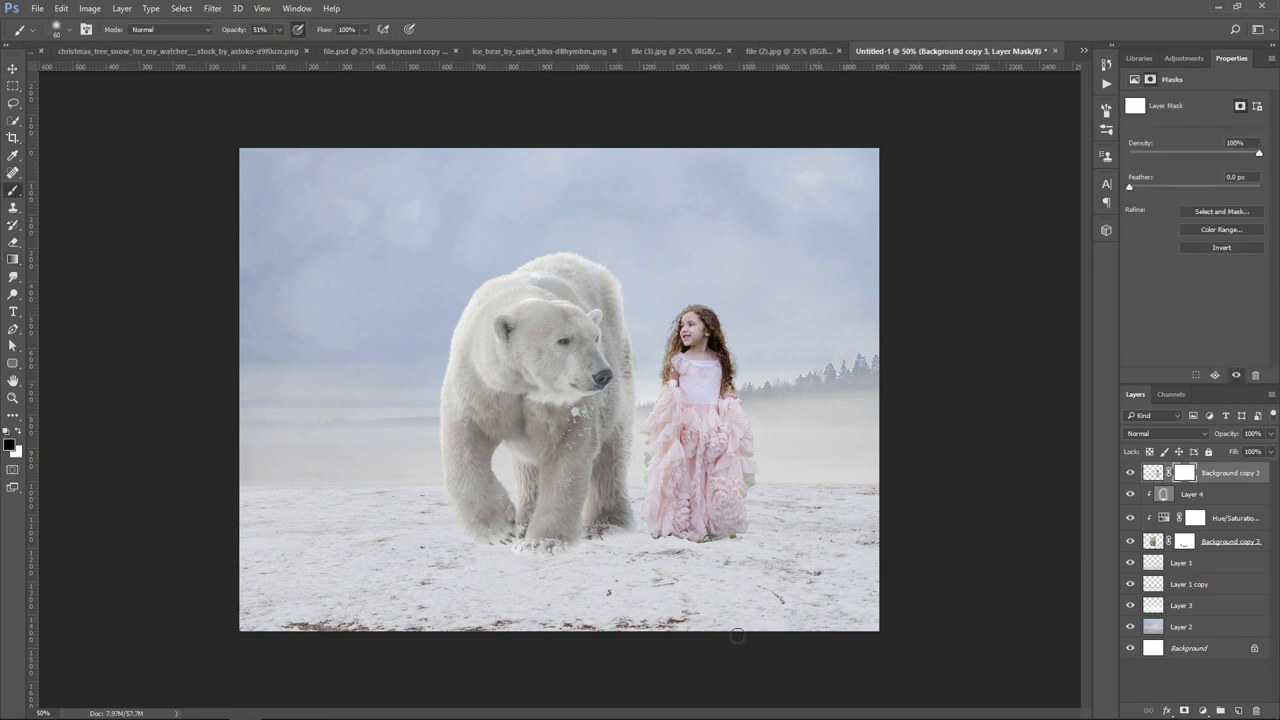
pyautogui.hotkey('ctrl', '+')
pyautogui.hotkey('ctrl', '+')
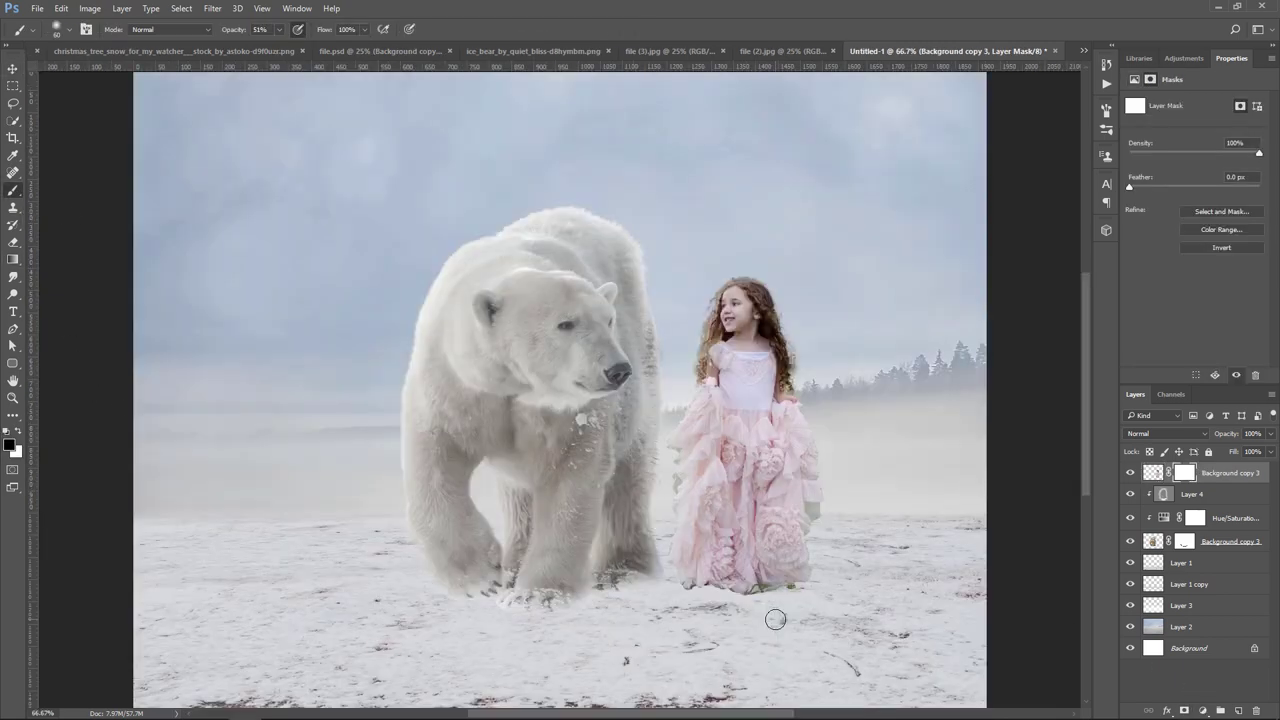
pyautogui.press('[')
pyautogui.press('[')
pyautogui.press('1')
pyautogui.press('7')
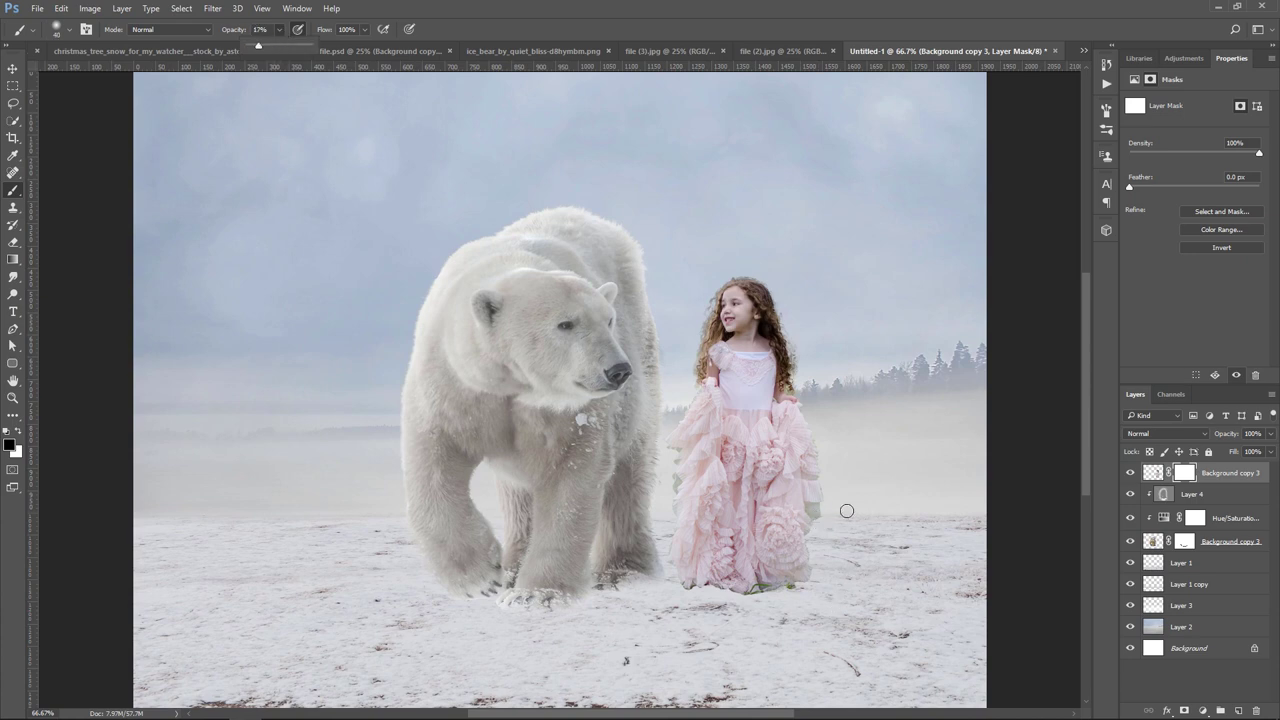
pyautogui.press(']')
pyautogui.press(']')
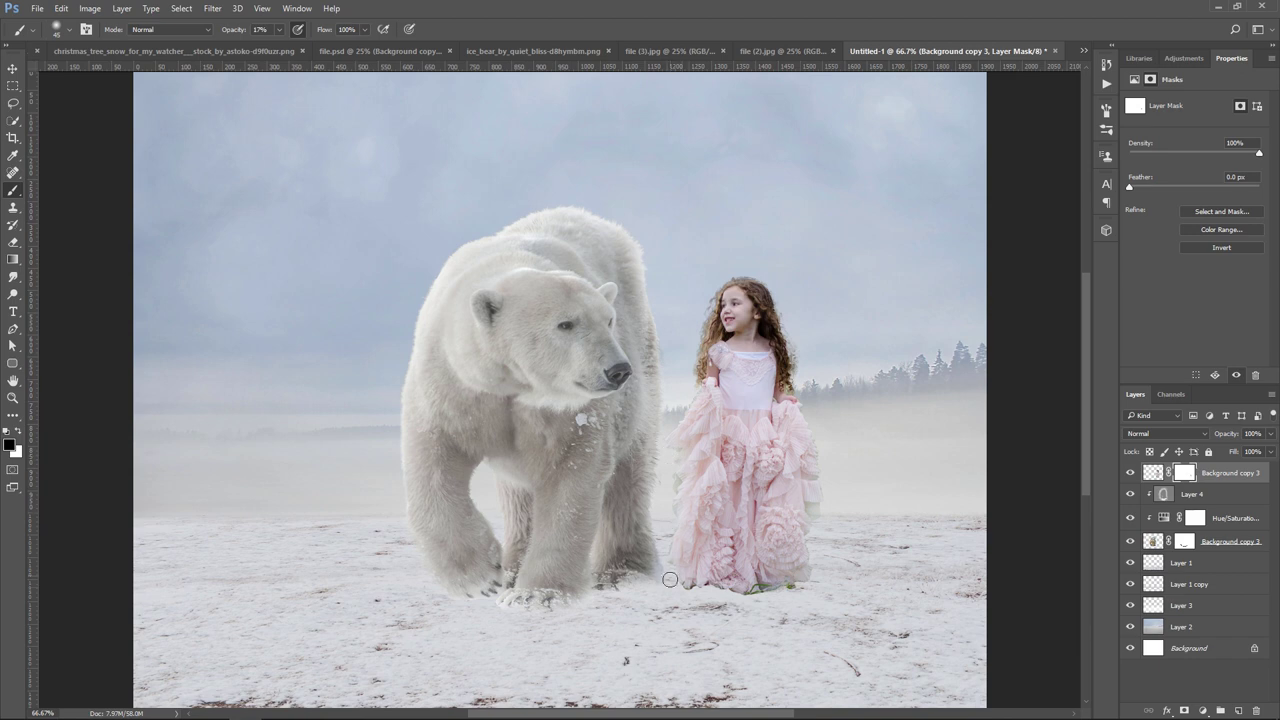
pyautogui.moveTo(670, 579); pyautogui.dragTo(771, 592)
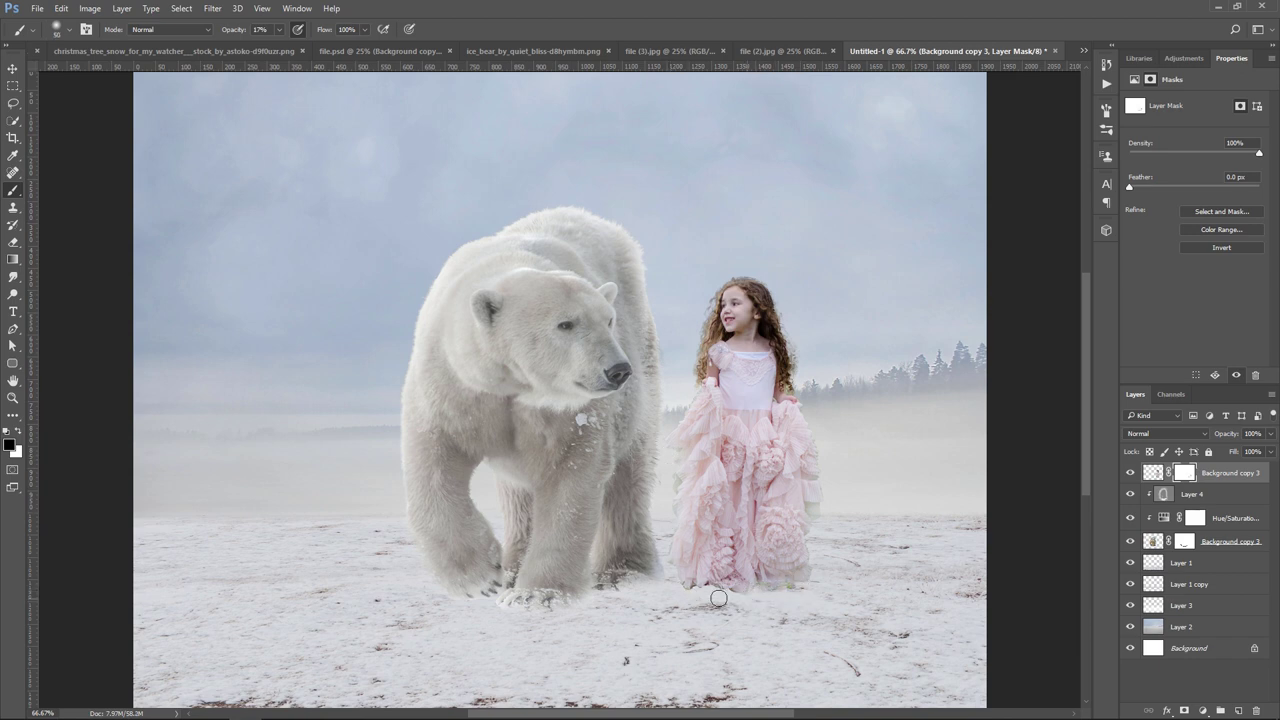
# Step: Refine the hem blend with a smaller, higher-opacity brush stroke
pyautogui.press('[')
pyautogui.press('[')
pyautogui.press('[')
pyautogui.click(280, 30)
pyautogui.moveTo(283, 48); pyautogui.dragTo(310, 50)
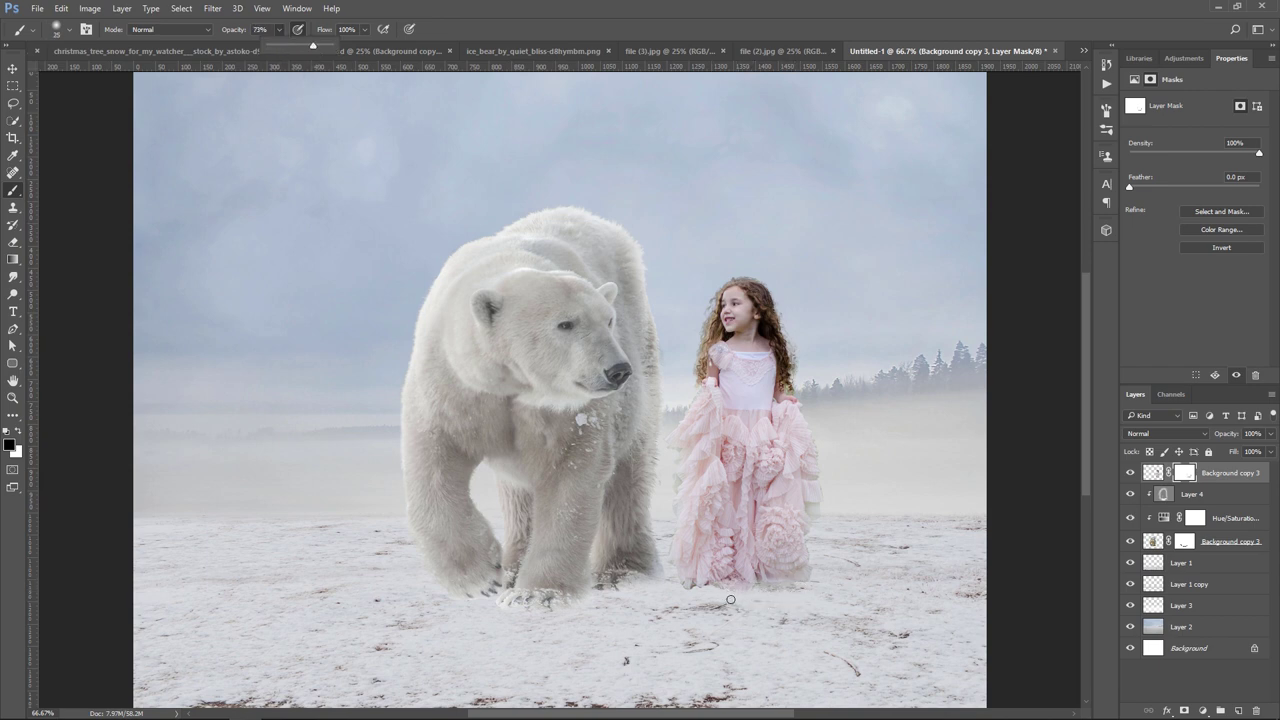
pyautogui.click(724, 592)
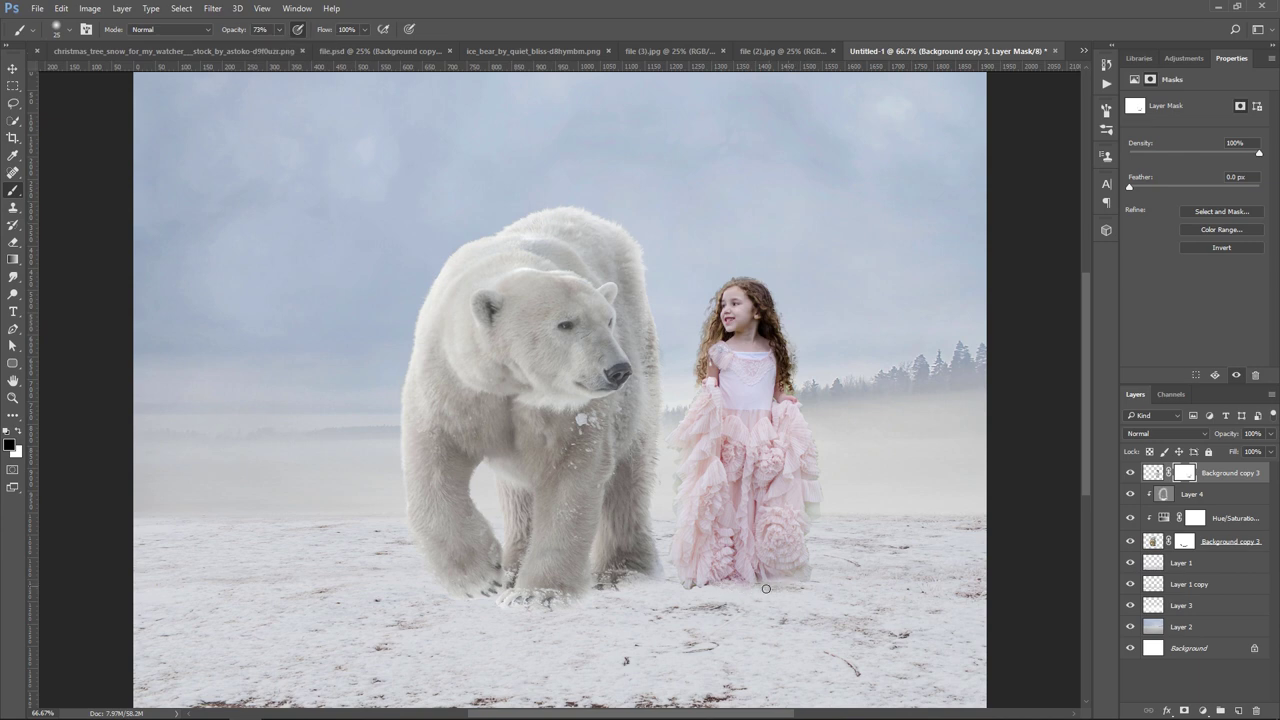
pyautogui.moveTo(716, 597); pyautogui.dragTo(685, 586)
pyautogui.click(13, 68)
pyautogui.scroll(-1, 628, 297)
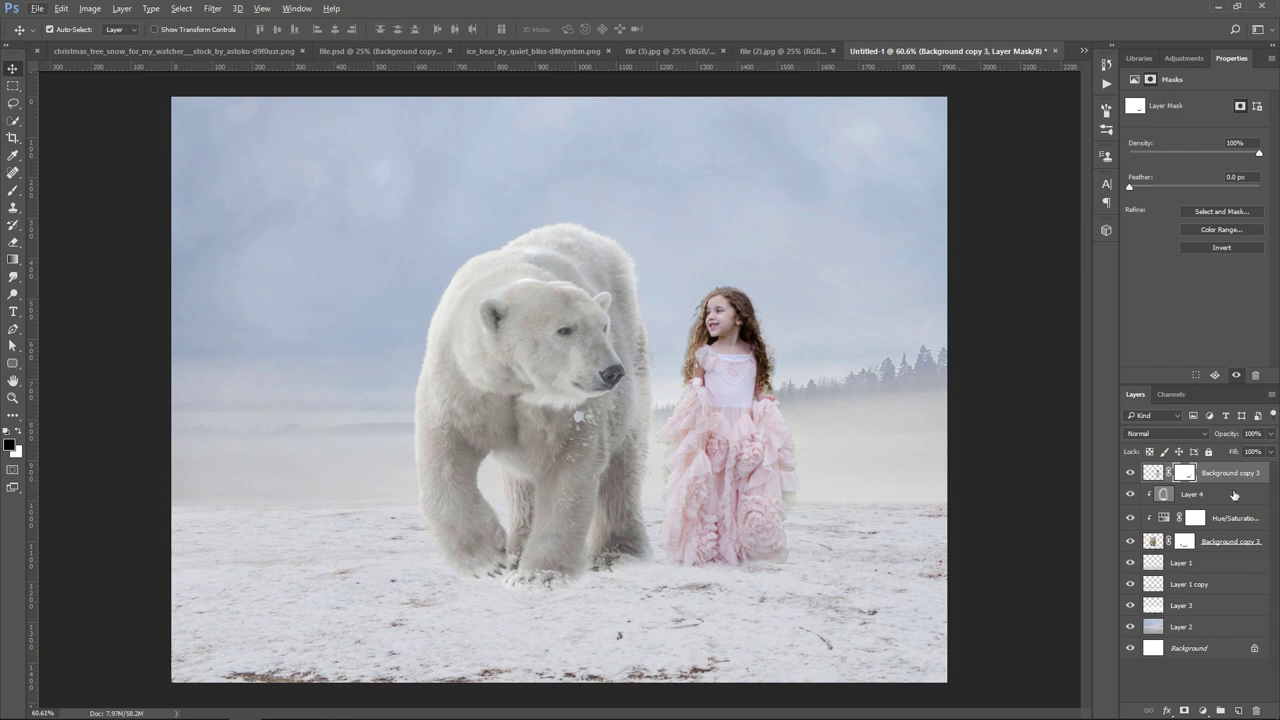
# Step: Apply Camera Raw to the girl's image: Clarity +50, Blacks +52, Whites −50, Shadows +45
pyautogui.click(1163, 477)
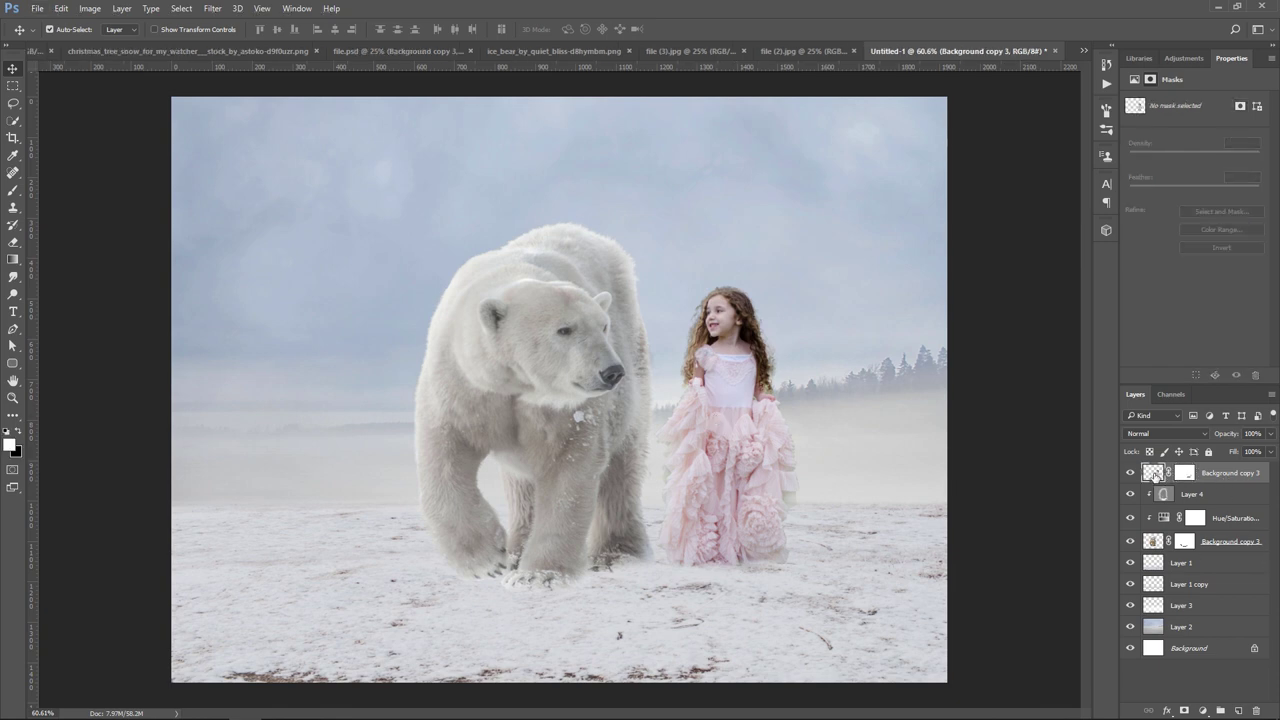
pyautogui.click(212, 8)
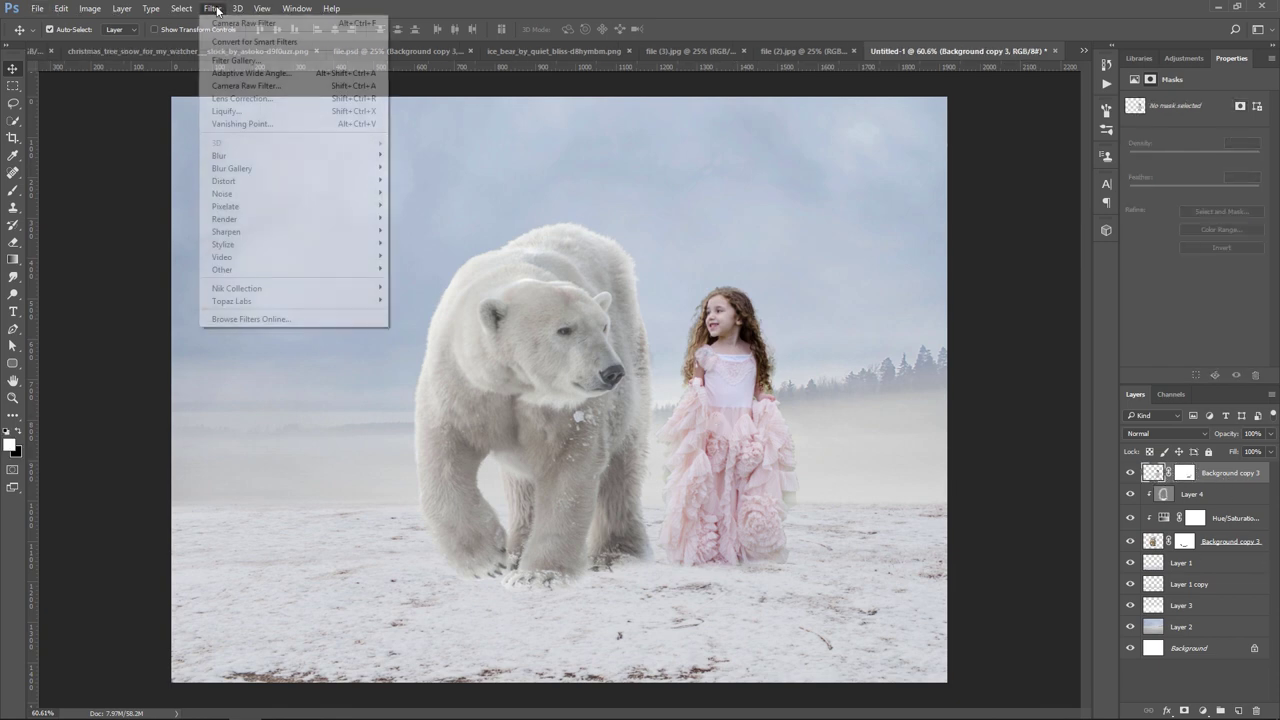
pyautogui.click(258, 91)
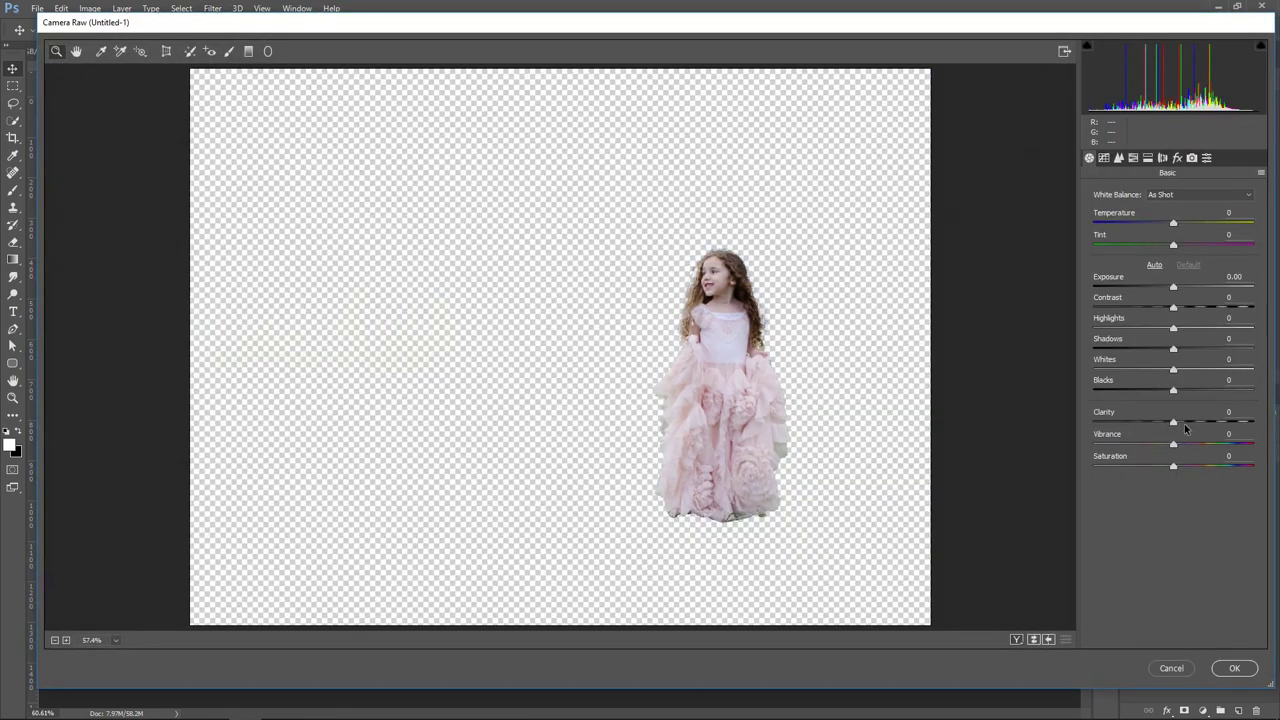
pyautogui.moveTo(1184, 421)
pyautogui.mouseDown()
pyautogui.moveTo(1213, 421)
pyautogui.moveTo(1214, 389)
pyautogui.moveTo(1133, 369)
pyautogui.moveTo(1209, 348)
pyautogui.moveTo(1147, 329)
pyautogui.mouseUp()
pyautogui.click(1236, 668)
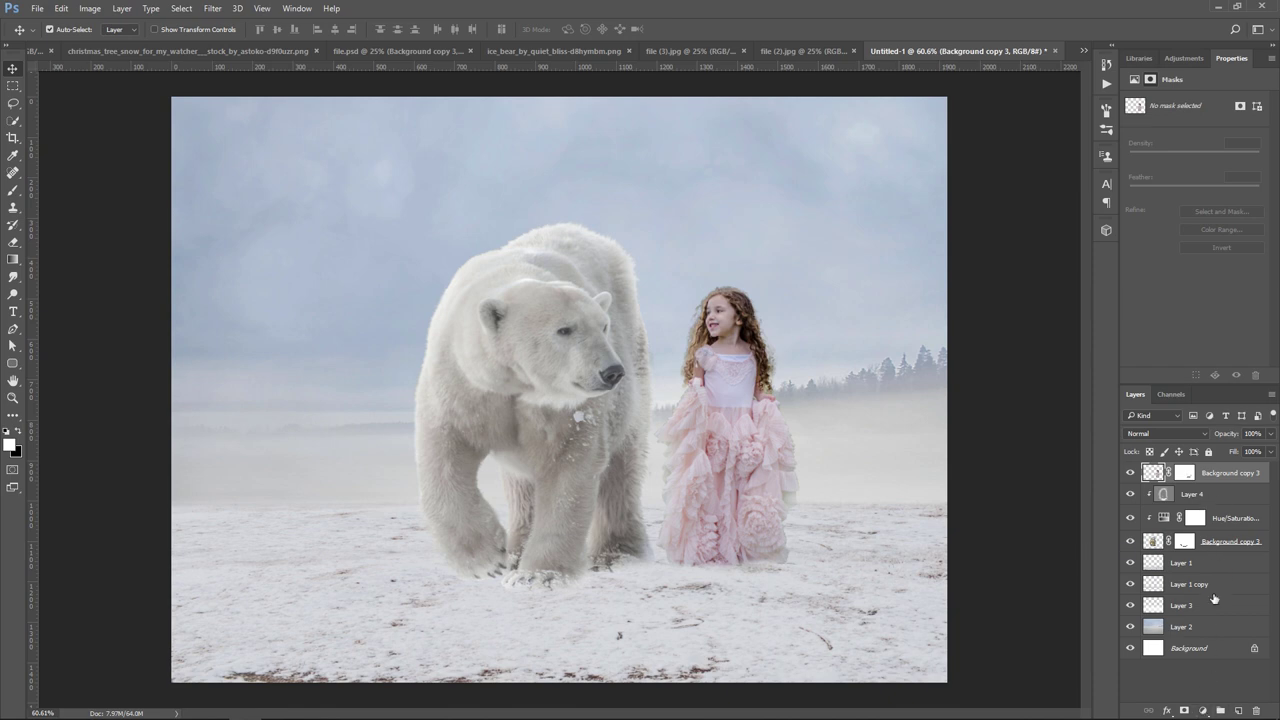
# Step: Add a Hue/Saturation layer clipped to the girl with Lightness +19 and Saturation -30
pyautogui.click(1201, 709)
pyautogui.click(1195, 551)
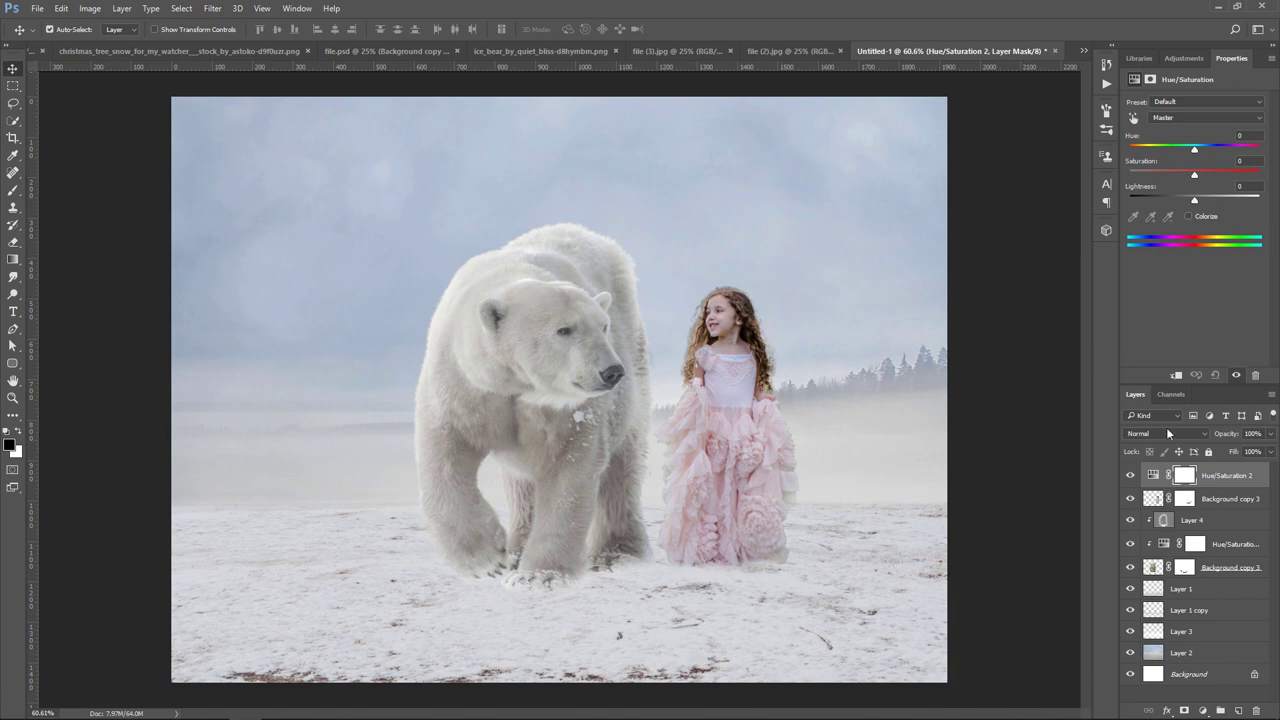
pyautogui.keyDown('alt'); pyautogui.click(1160, 487); pyautogui.keyUp('alt')
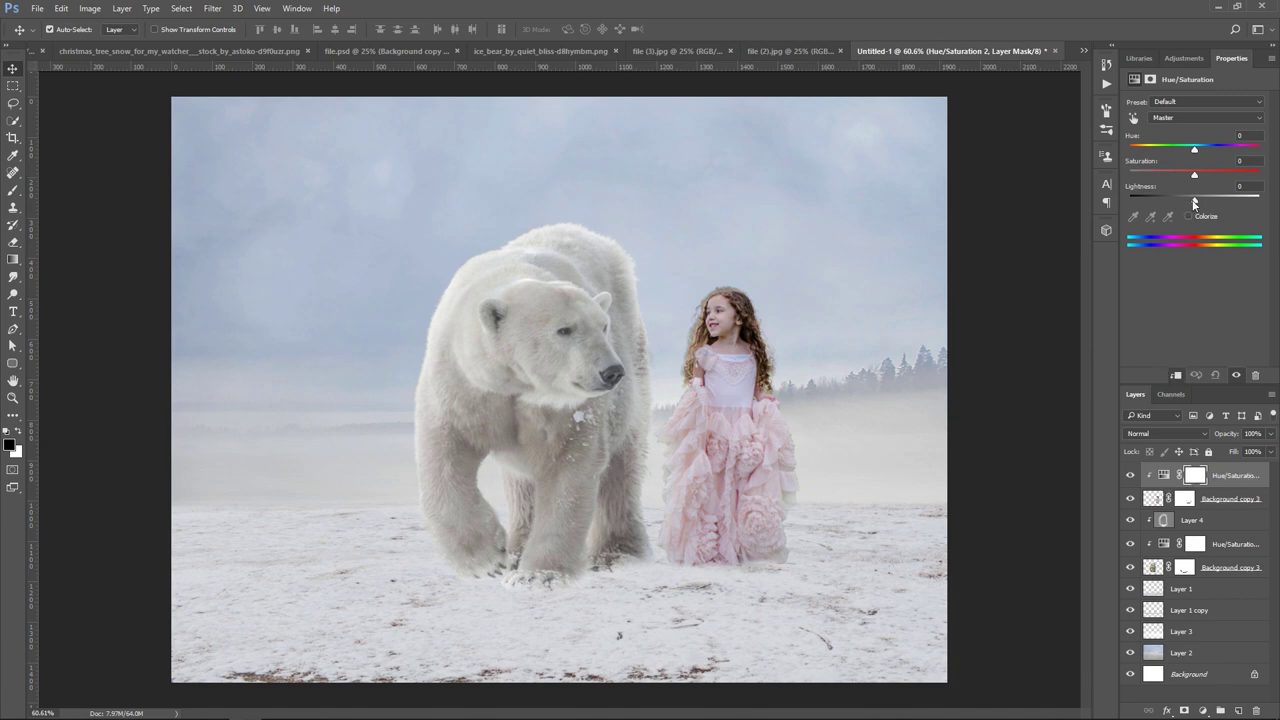
pyautogui.moveTo(1194, 198)
pyautogui.mouseDown()
pyautogui.moveTo(1208, 199)
pyautogui.moveTo(1183, 175)
pyautogui.mouseUp()
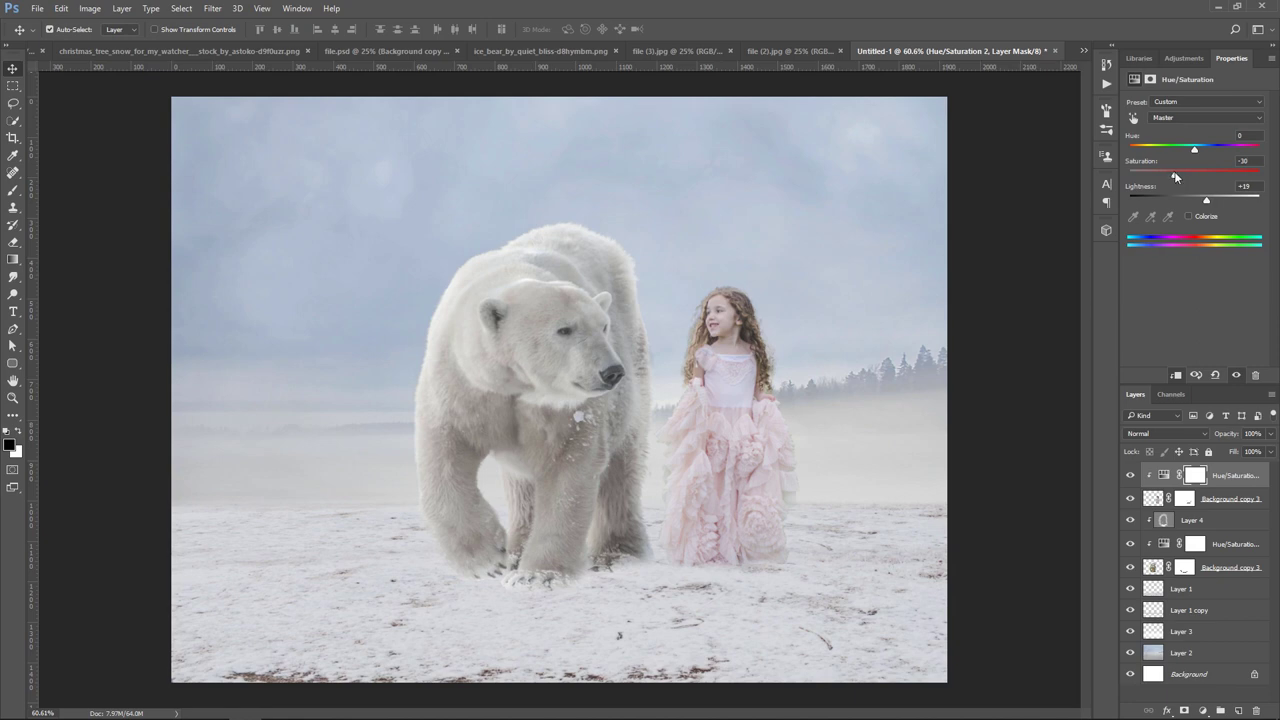
# Step: Paint its mask over part of the dress with a size-150 brush at 28% opacity
pyautogui.click(1195, 480)
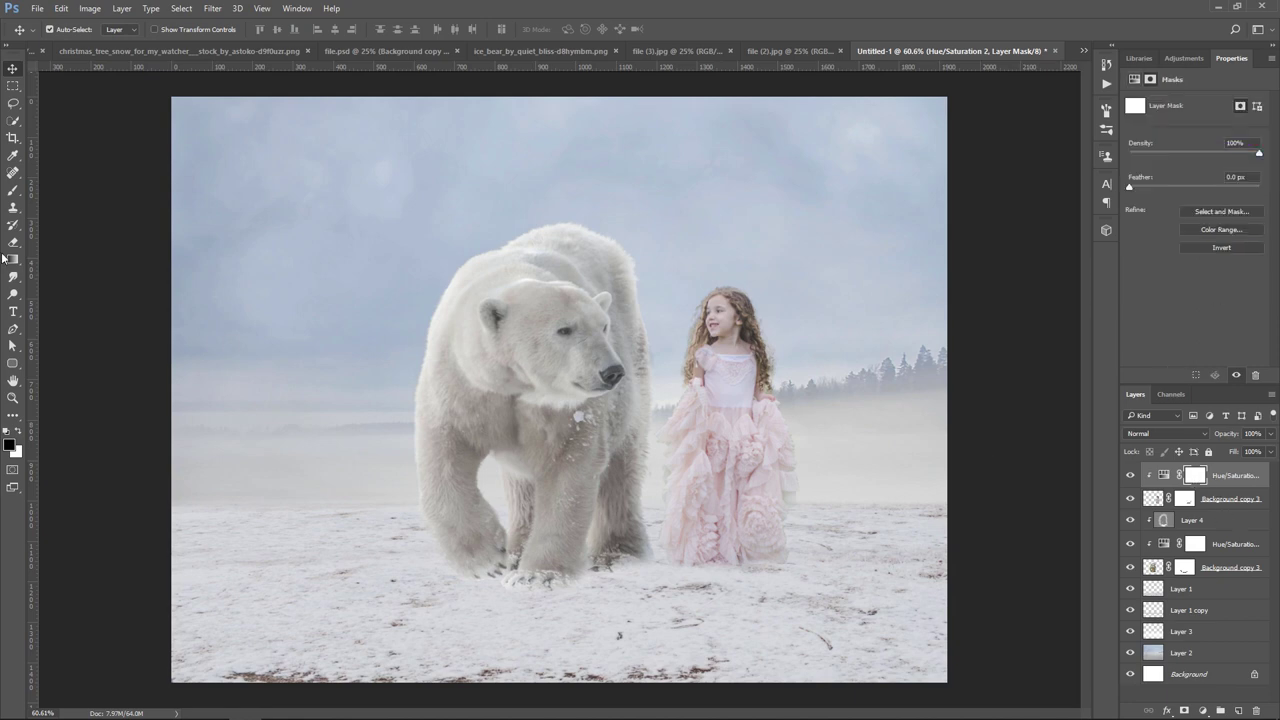
pyautogui.click(13, 191)
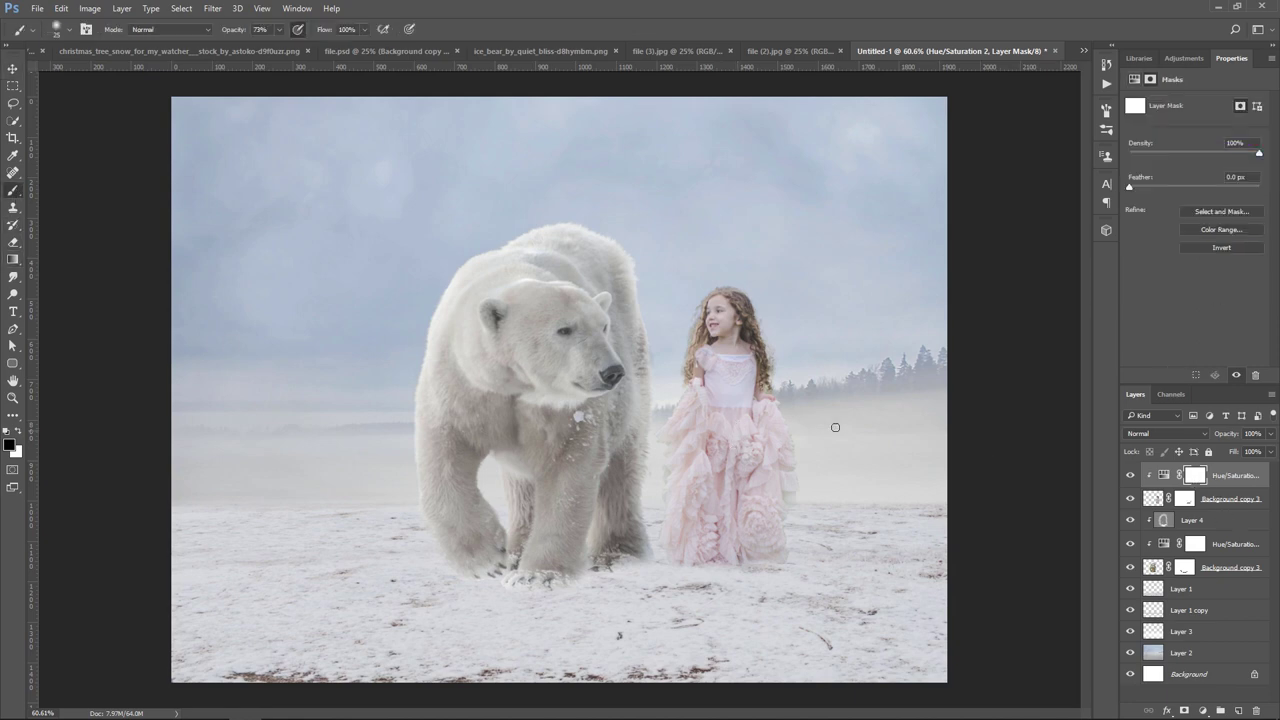
pyautogui.press(']')
pyautogui.press(']')
pyautogui.press(']')
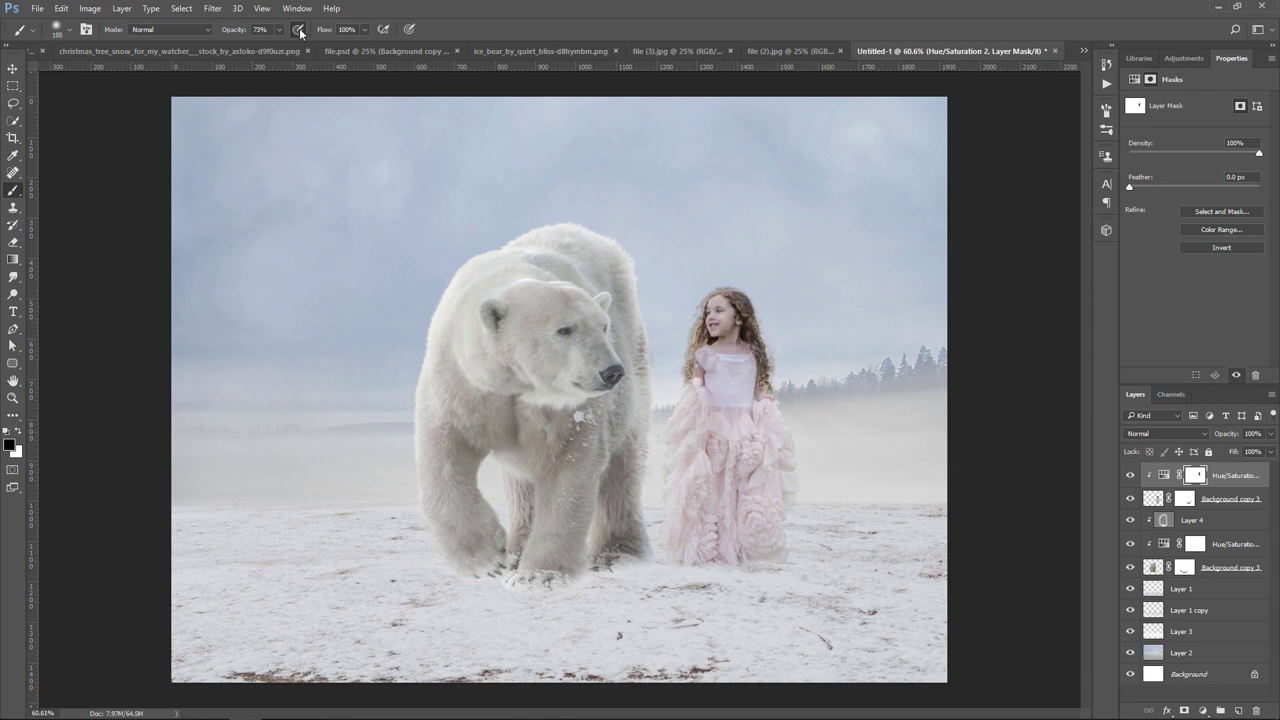
pyautogui.click(279, 29)
pyautogui.moveTo(282, 48); pyautogui.dragTo(251, 48)
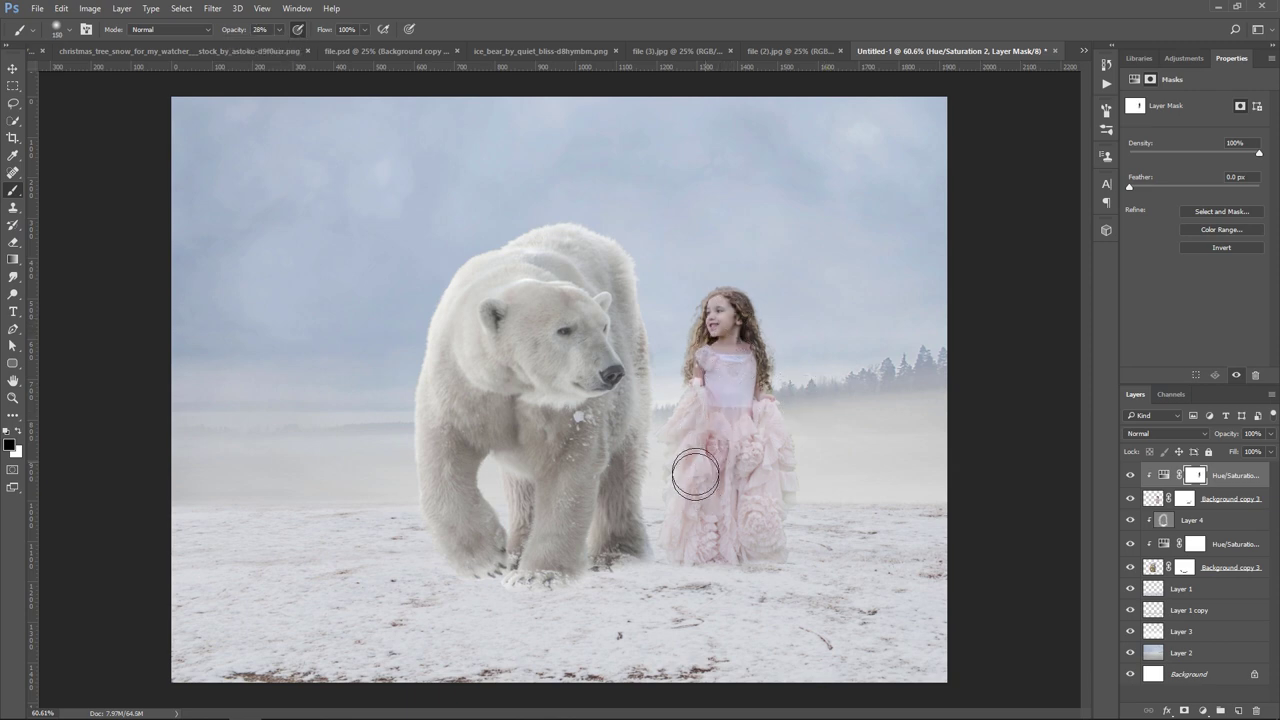
pyautogui.moveTo(695, 476)
pyautogui.mouseDown()
pyautogui.moveTo(729, 368)
pyautogui.moveTo(729, 315)
pyautogui.mouseUp()
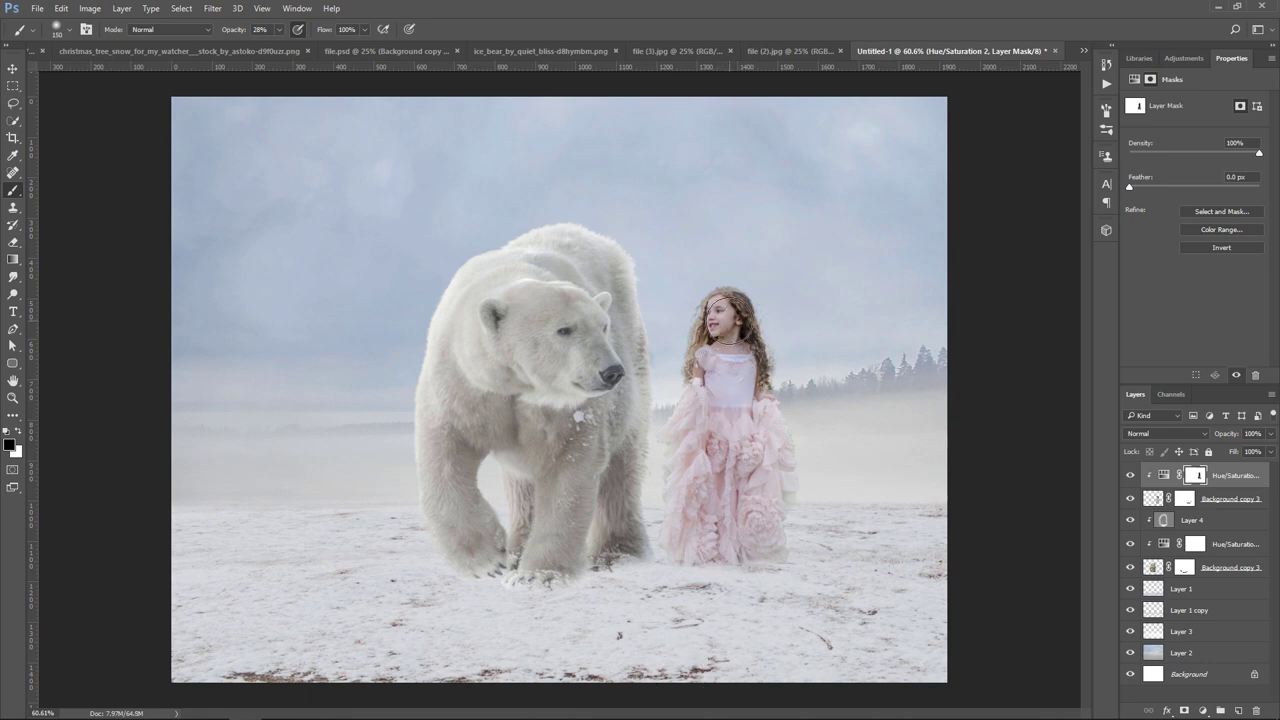
pyautogui.click(1185, 711)
# Step: Undo the stray vector mask and add a clipped Exposure layer: Exposure −0.10, Gamma 1.30
pyautogui.hotkey('ctrl', 'z')
pyautogui.click(1163, 475)
pyautogui.click(1202, 711)
pyautogui.click(1175, 517)
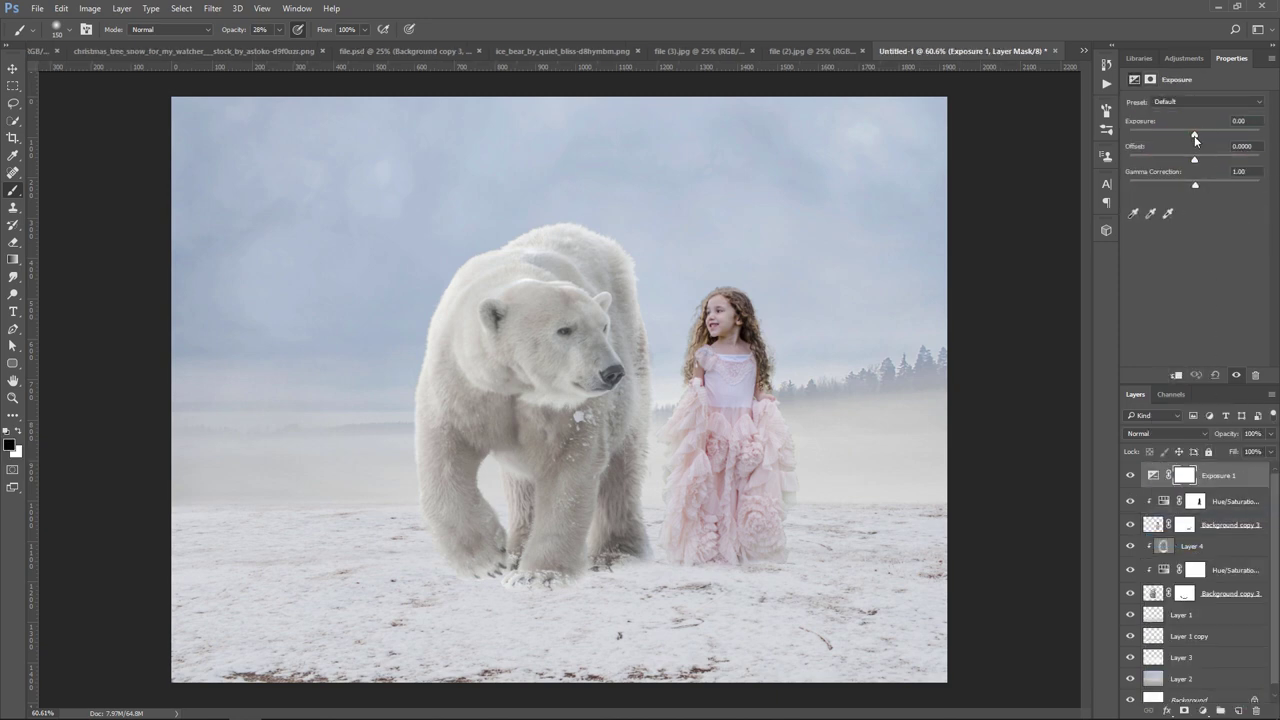
pyautogui.moveTo(1194, 135); pyautogui.dragTo(1197, 135)
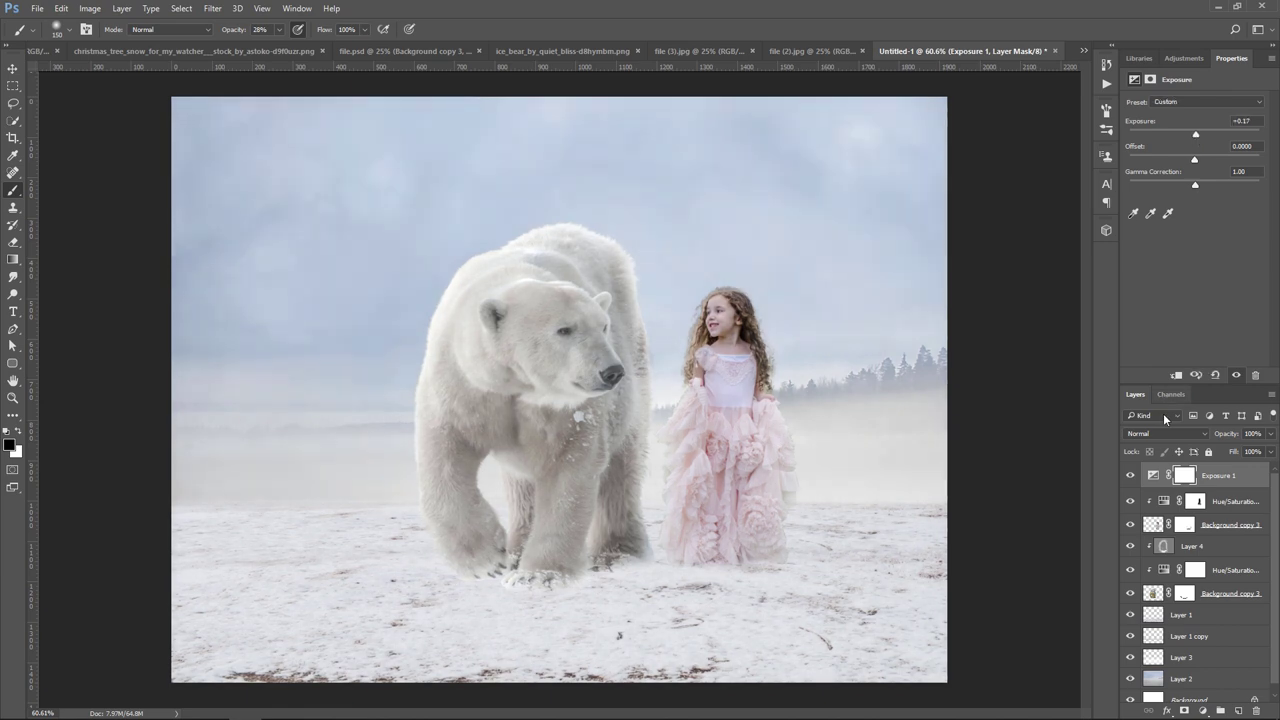
pyautogui.click(1178, 375)
pyautogui.moveTo(1196, 134); pyautogui.dragTo(1199, 134)
pyautogui.moveTo(1195, 186); pyautogui.dragTo(1187, 187)
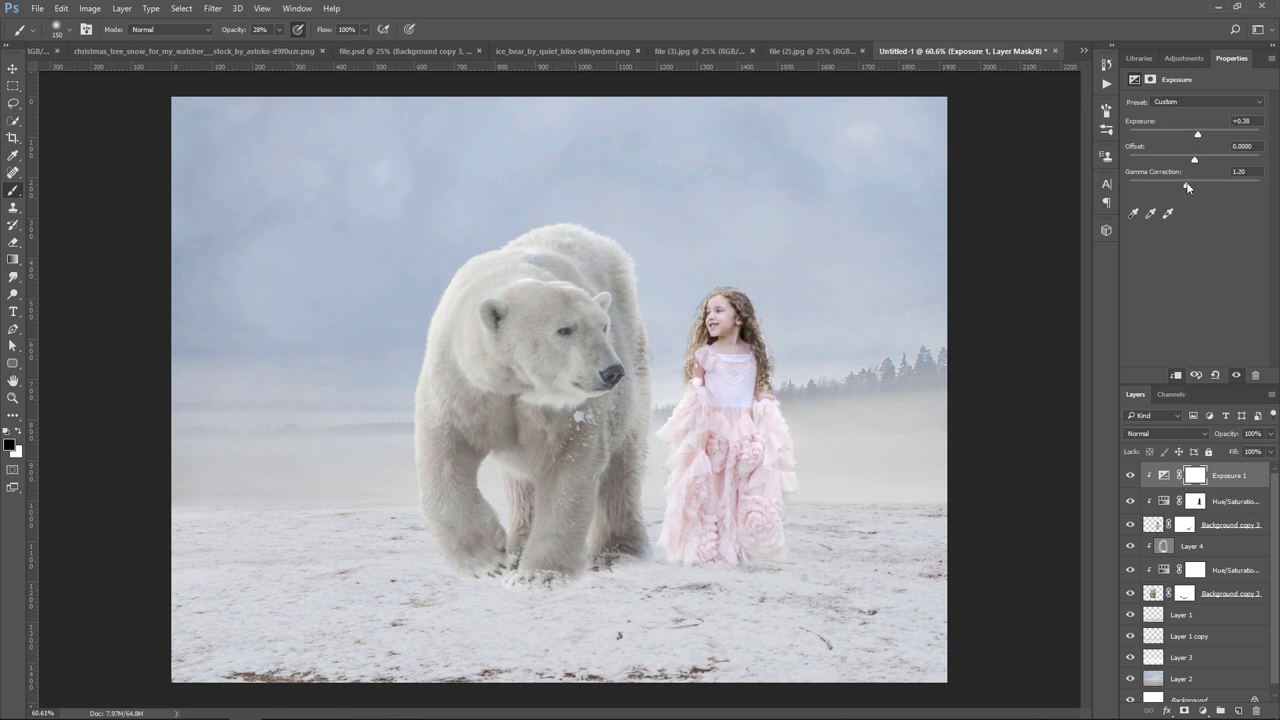
pyautogui.moveTo(1200, 134); pyautogui.dragTo(1193, 131)
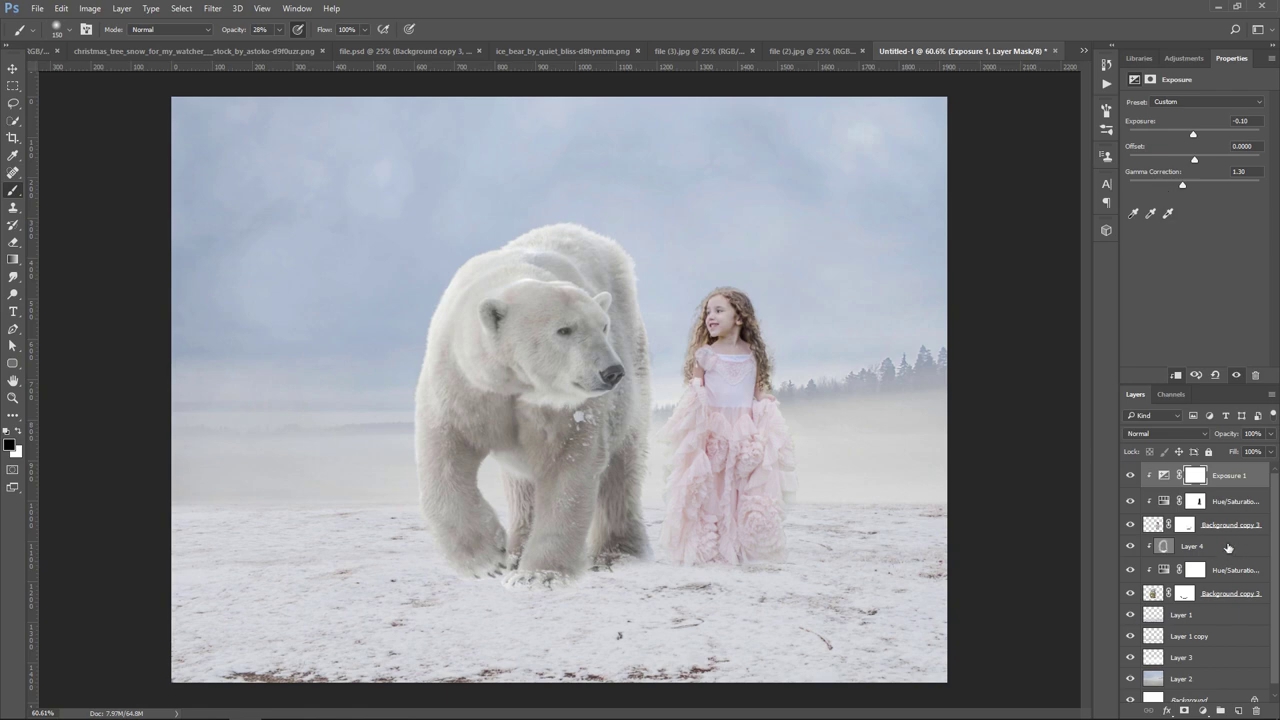
# Step: Add a Brightness/Contrast layer clipped to the girl with Brightness -10 and Contrast 33
pyautogui.click(1202, 710)
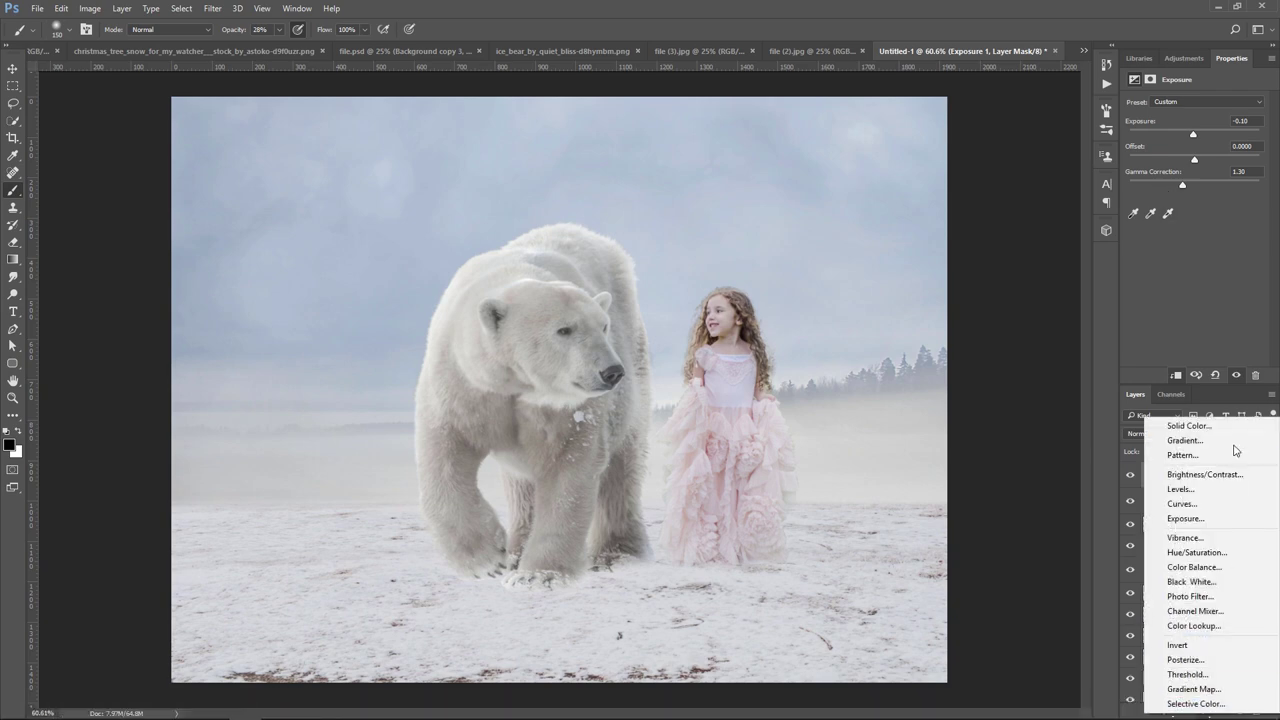
pyautogui.click(1233, 476)
pyautogui.click(1178, 375)
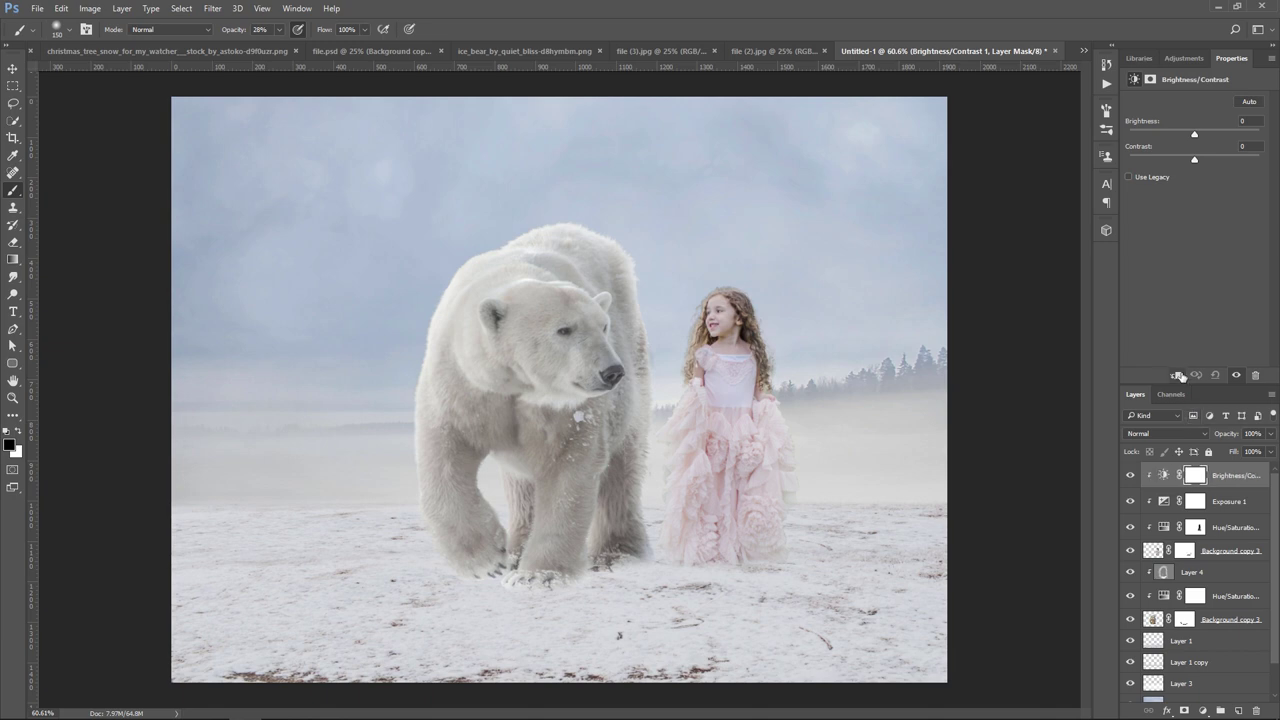
pyautogui.moveTo(1195, 132); pyautogui.dragTo(1190, 133)
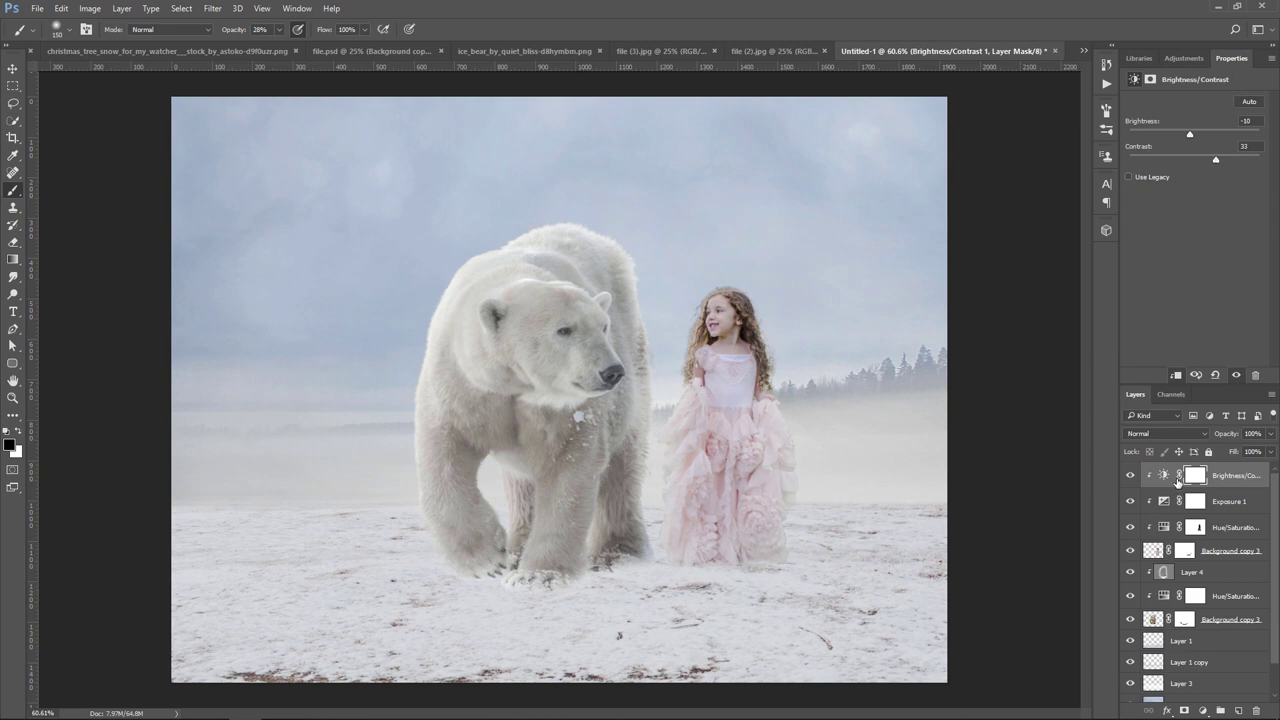
pyautogui.click(1129, 476)
pyautogui.click(1129, 476)
# Step: Brush black on the Brightness/Contrast mask near the girl's hair
pyautogui.click(1190, 478)
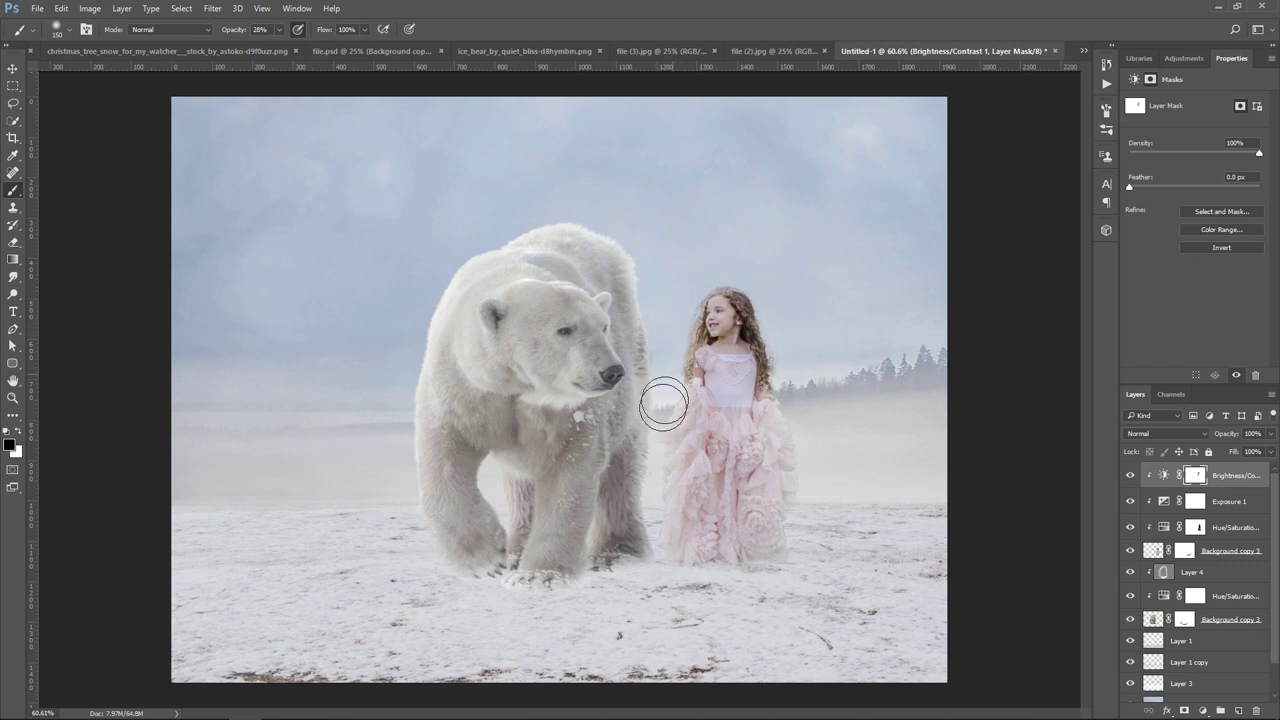
pyautogui.moveTo(775, 305)
pyautogui.mouseDown()
pyautogui.moveTo(754, 320)
pyautogui.moveTo(803, 574)
pyautogui.mouseUp()
pyautogui.click(13, 72)
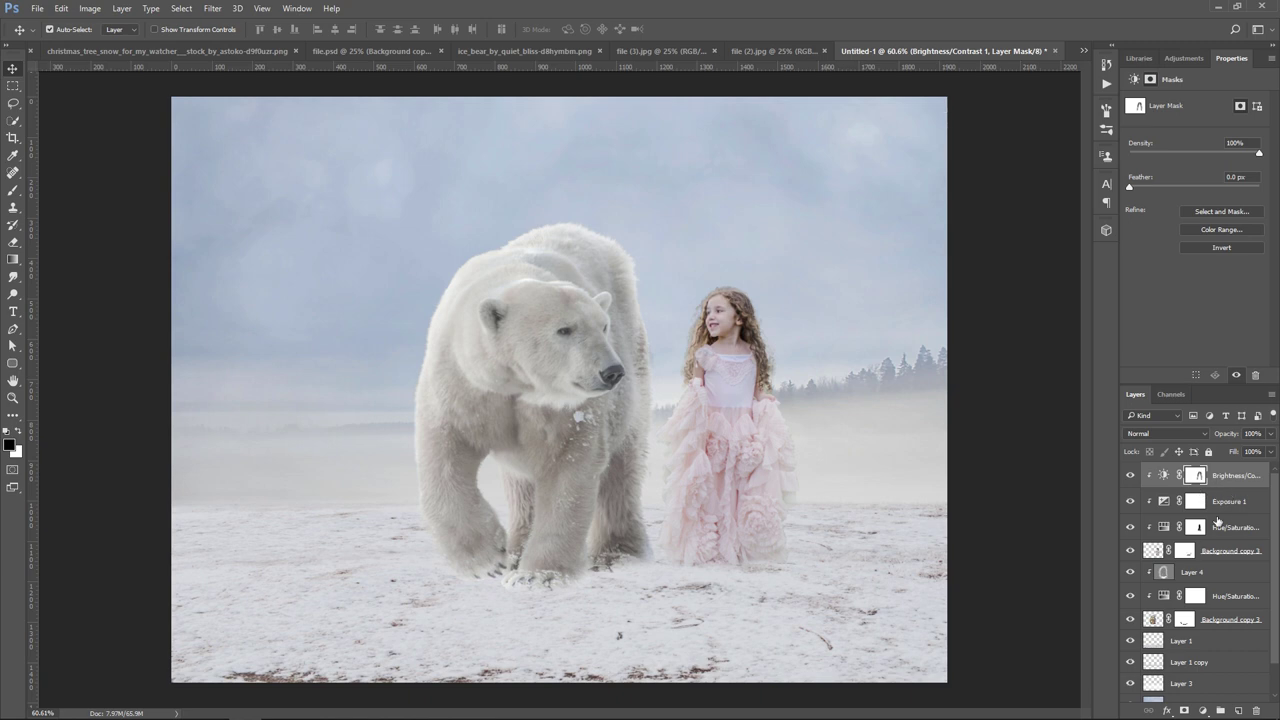
# Step: Create a new empty layer directly above Layer 1
pyautogui.scroll(-1, 1238, 615)
pyautogui.scroll(-1, 1234, 630)
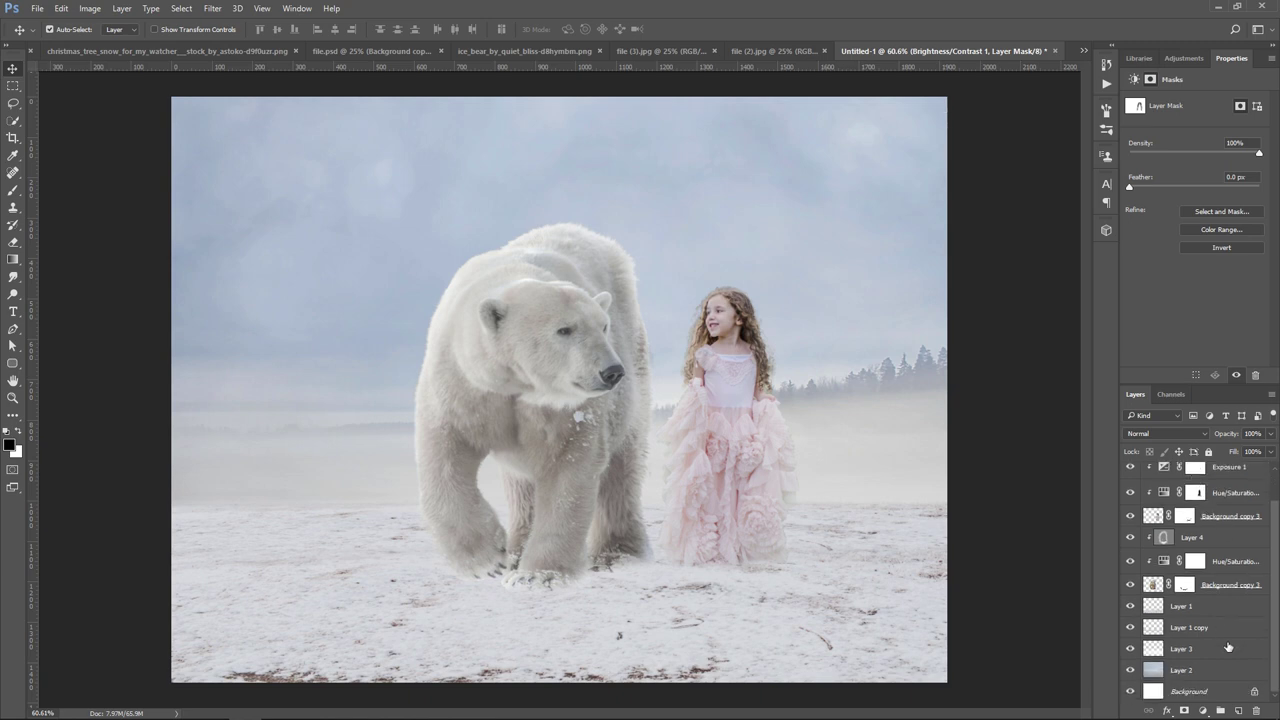
pyautogui.click(1226, 610)
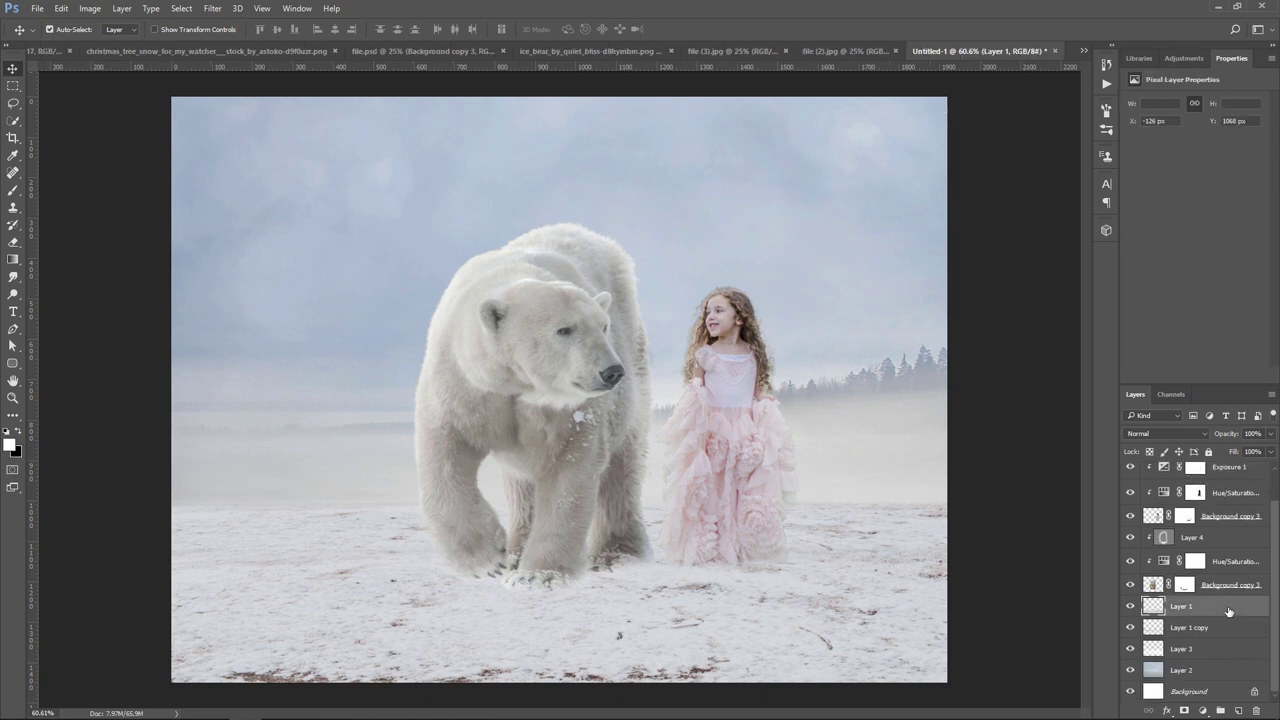
pyautogui.click(1130, 585)
pyautogui.click(1130, 585)
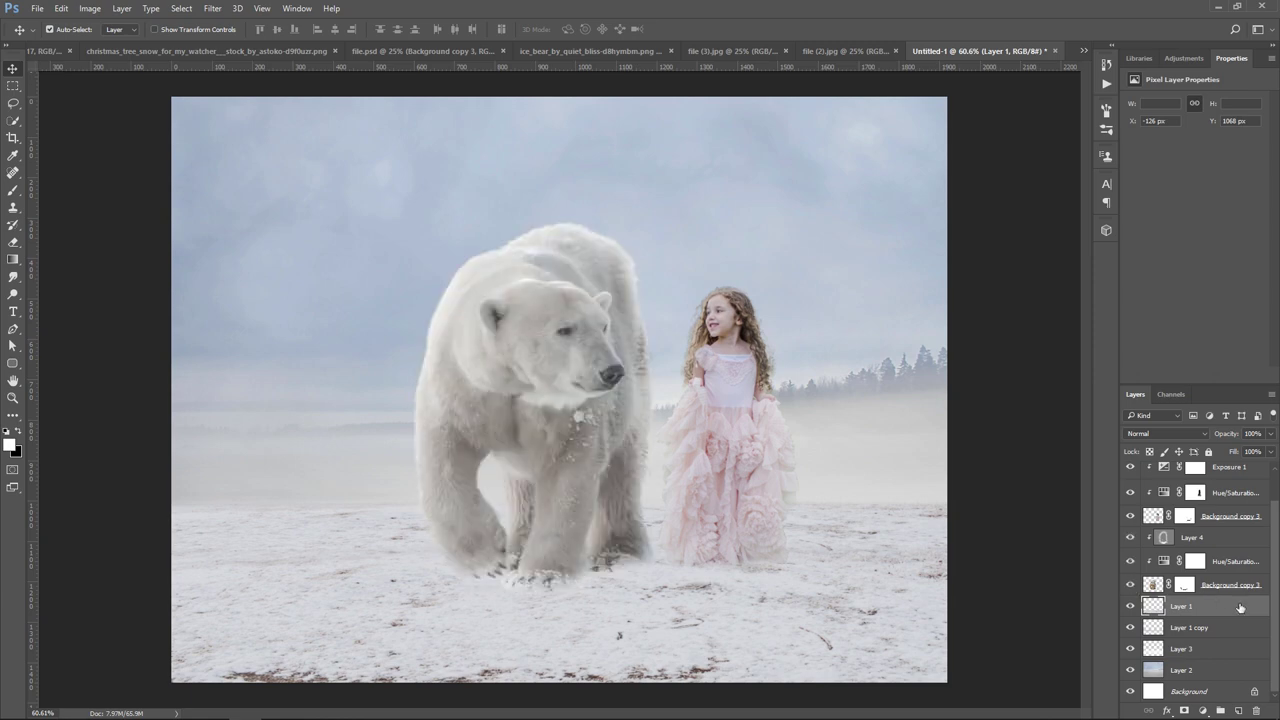
pyautogui.click(1239, 711)
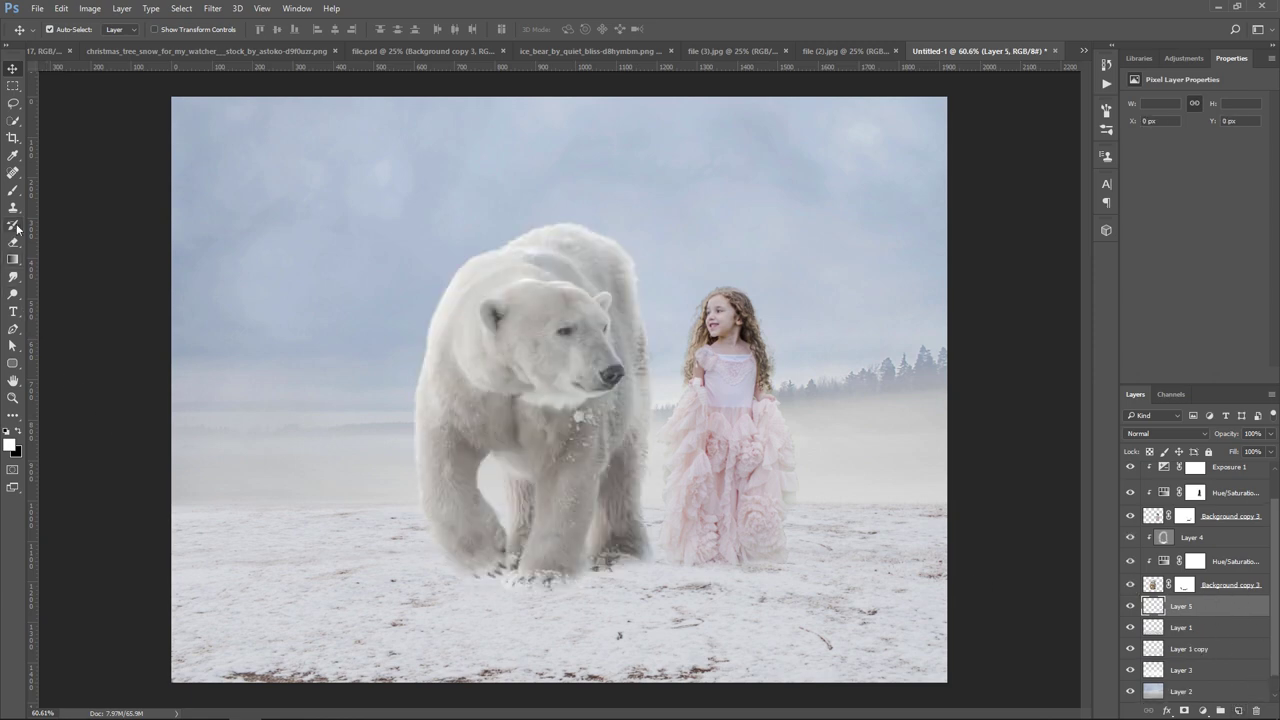
# Step: Stamp a large white cloud brush once across the canvas as fog
pyautogui.click(13, 190)
pyautogui.rightClick(534, 480)
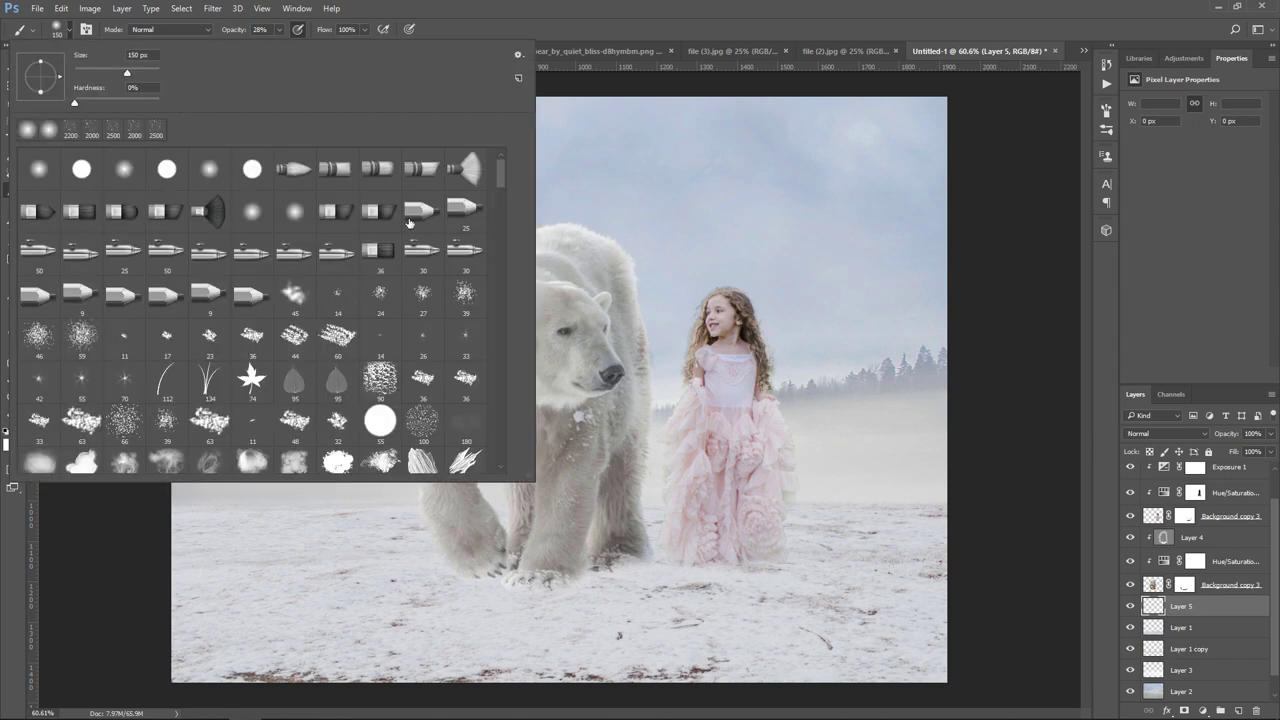
pyautogui.moveTo(503, 174); pyautogui.dragTo(505, 422)
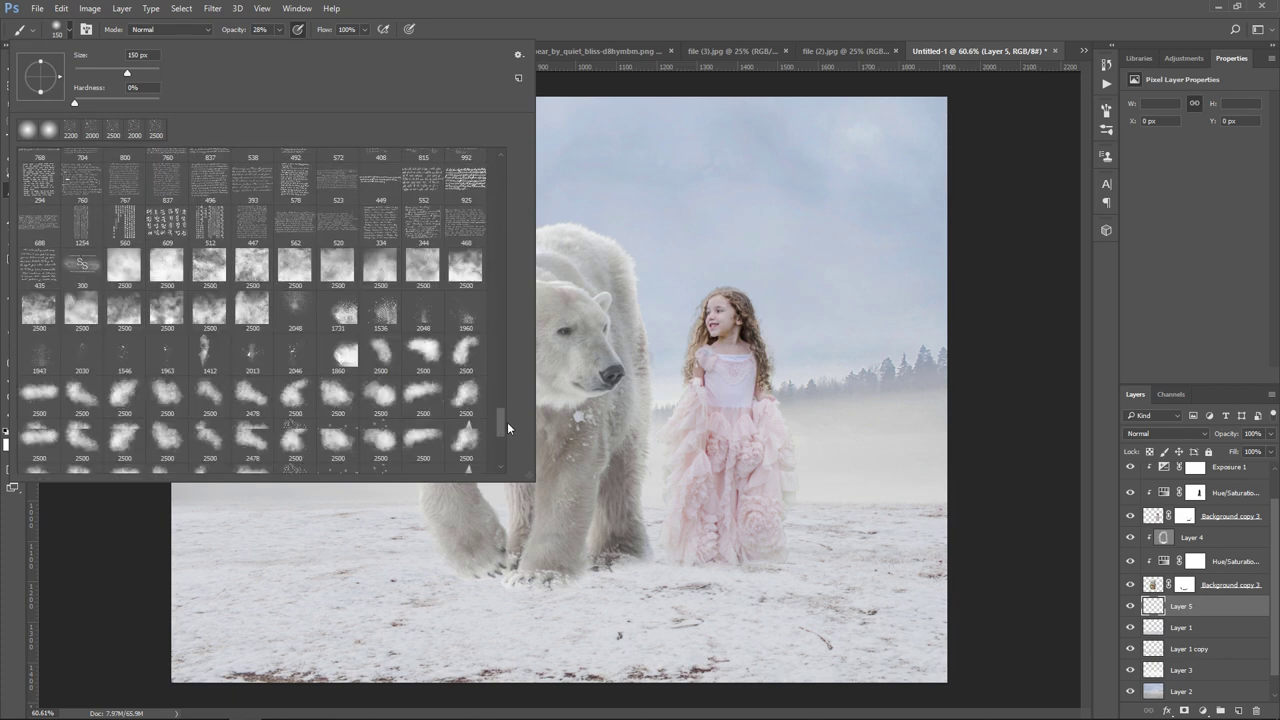
pyautogui.click(645, 10)
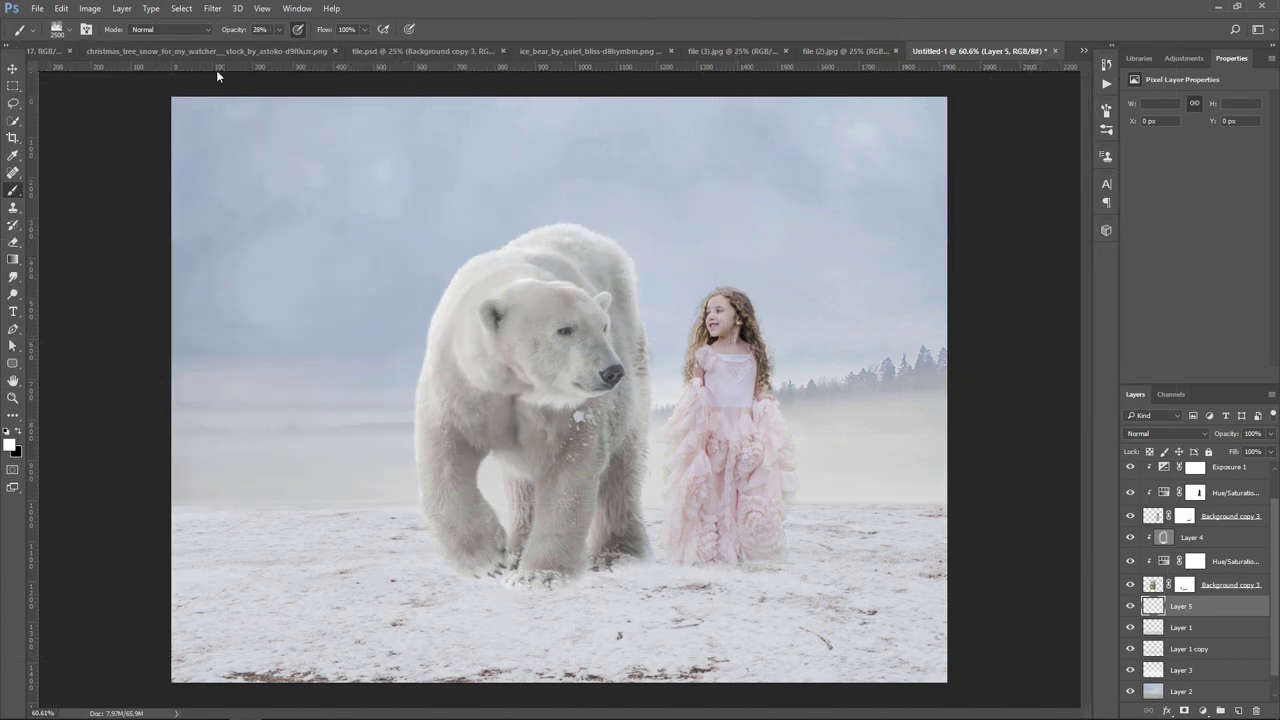
pyautogui.click(280, 29)
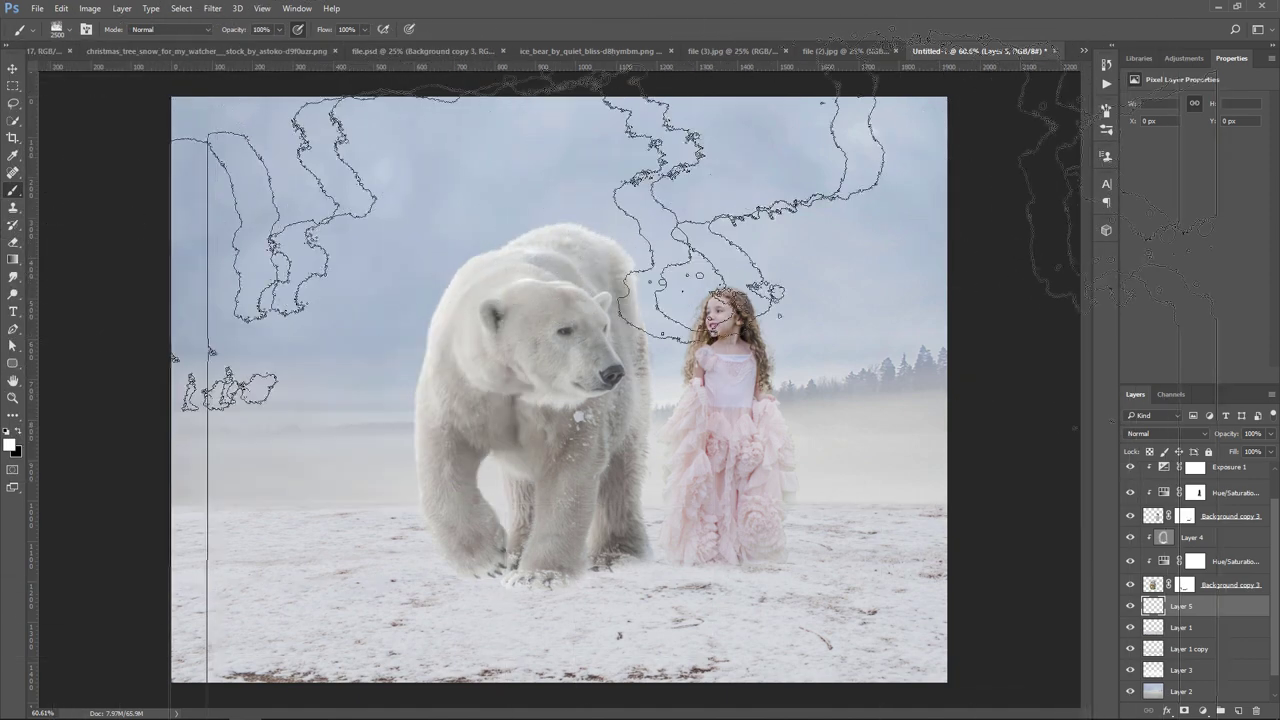
pyautogui.press('[')
pyautogui.press('[')
pyautogui.press('[')
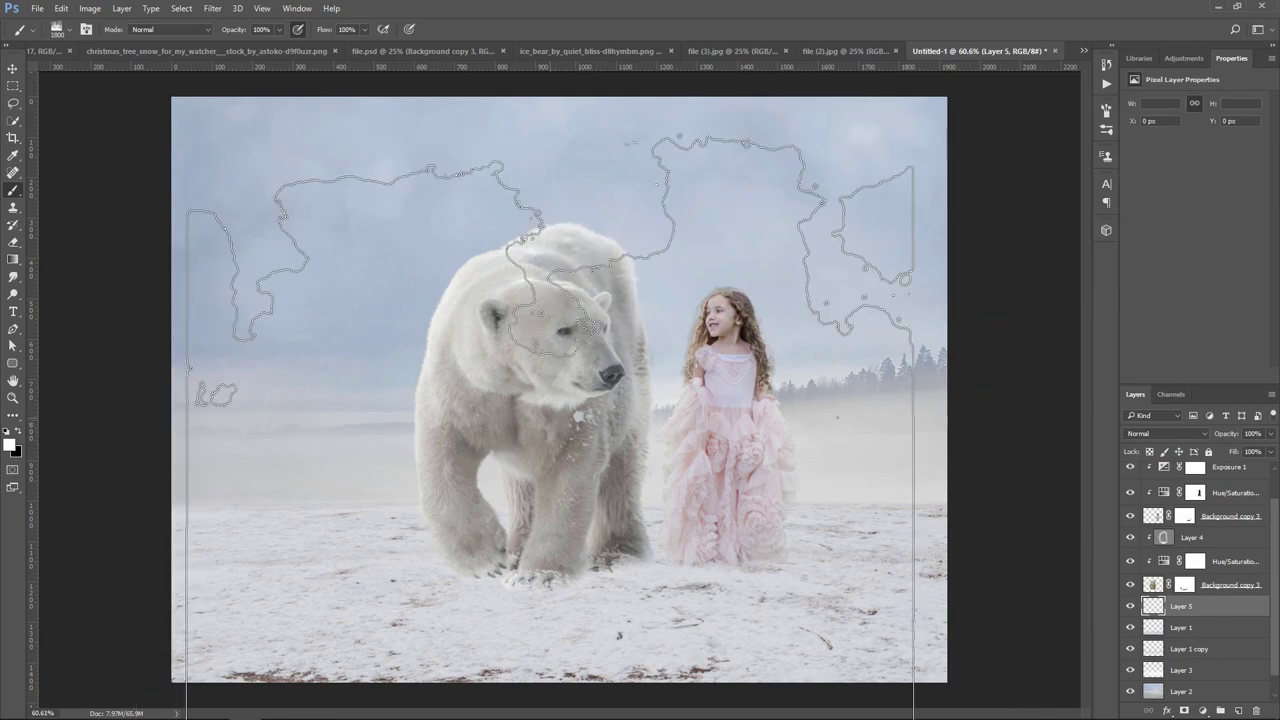
pyautogui.press(']')
pyautogui.press(']')
pyautogui.press(']')
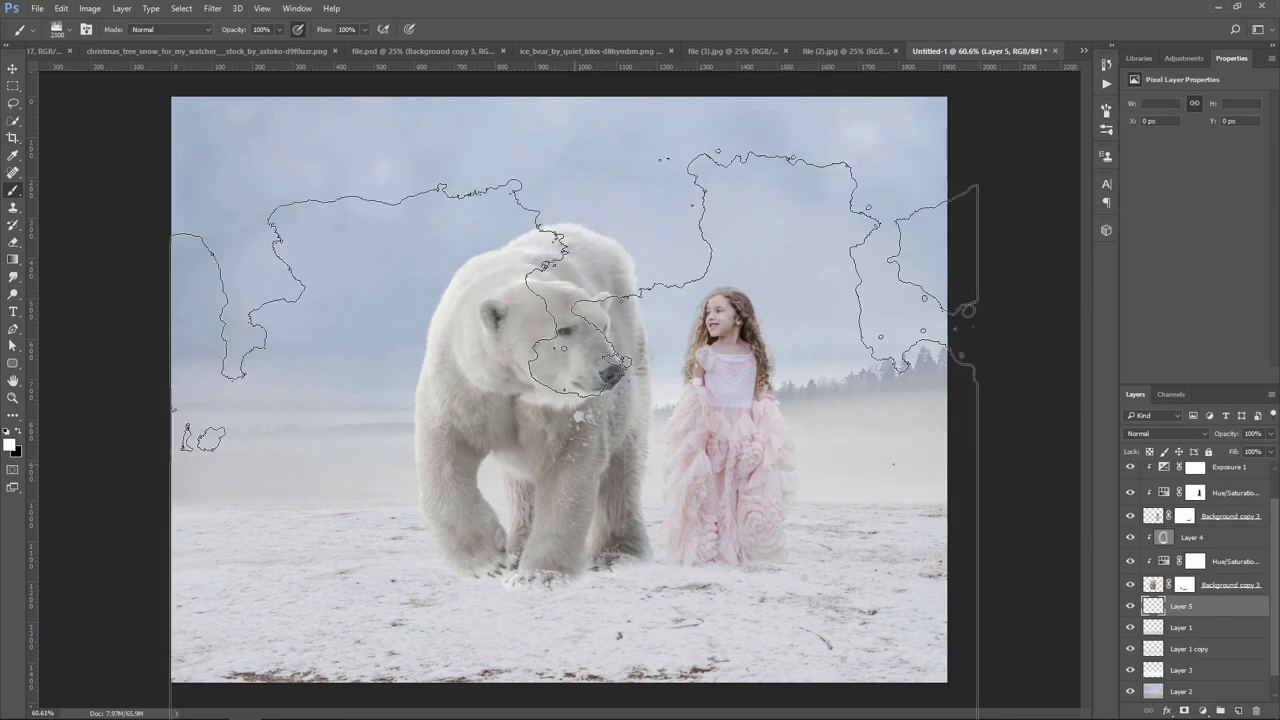
pyautogui.click(575, 290)
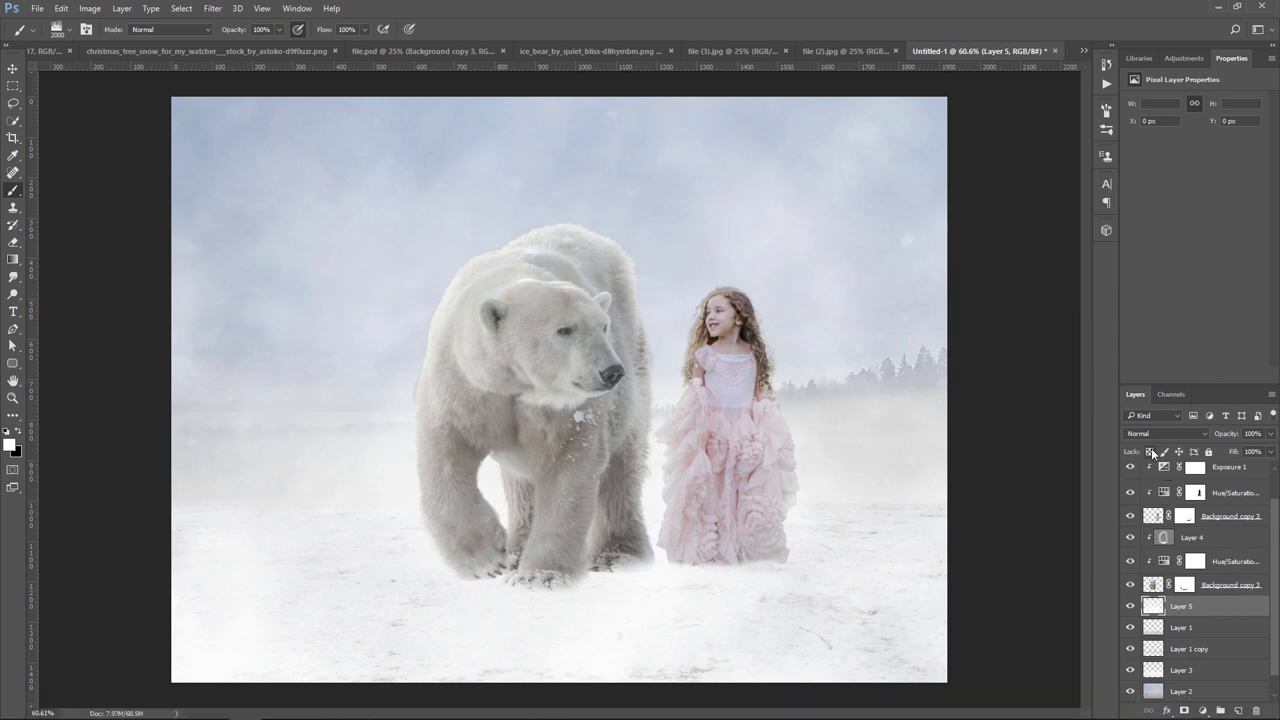
# Step: Mask Layer 5 and paint the fog off the lower snow with a 64% black brush
pyautogui.click(1183, 711)
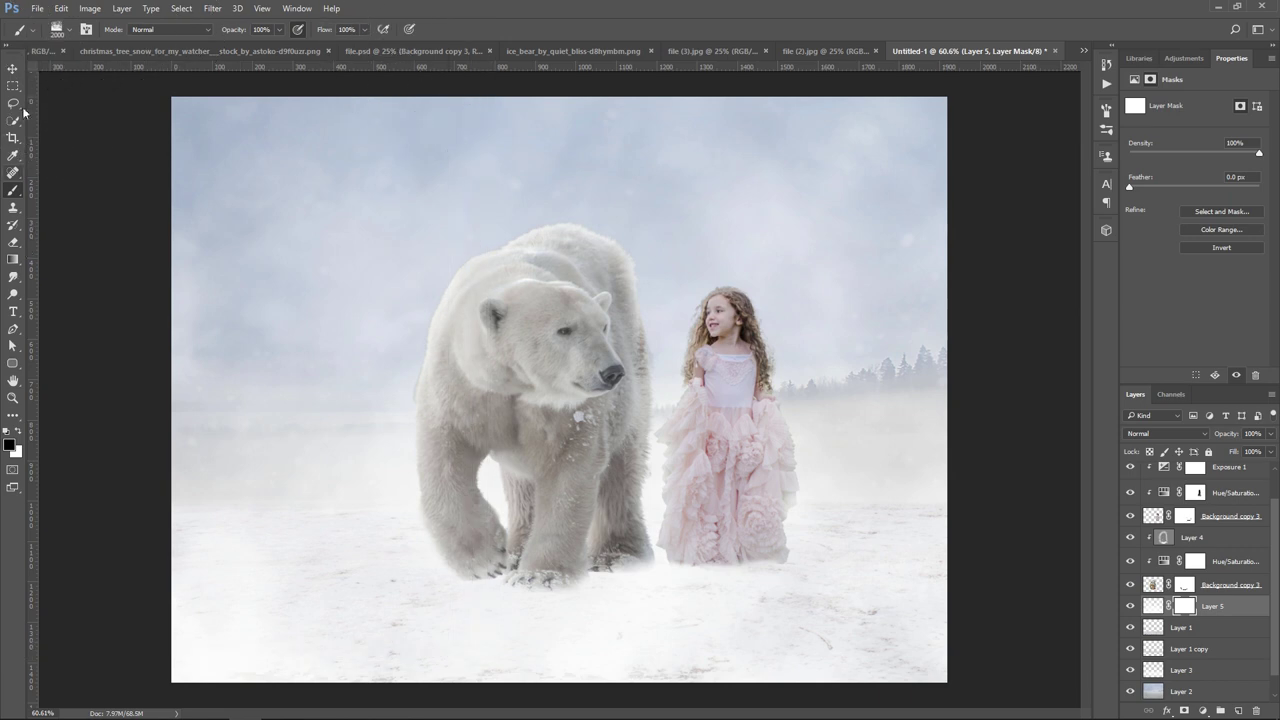
pyautogui.click(59, 33)
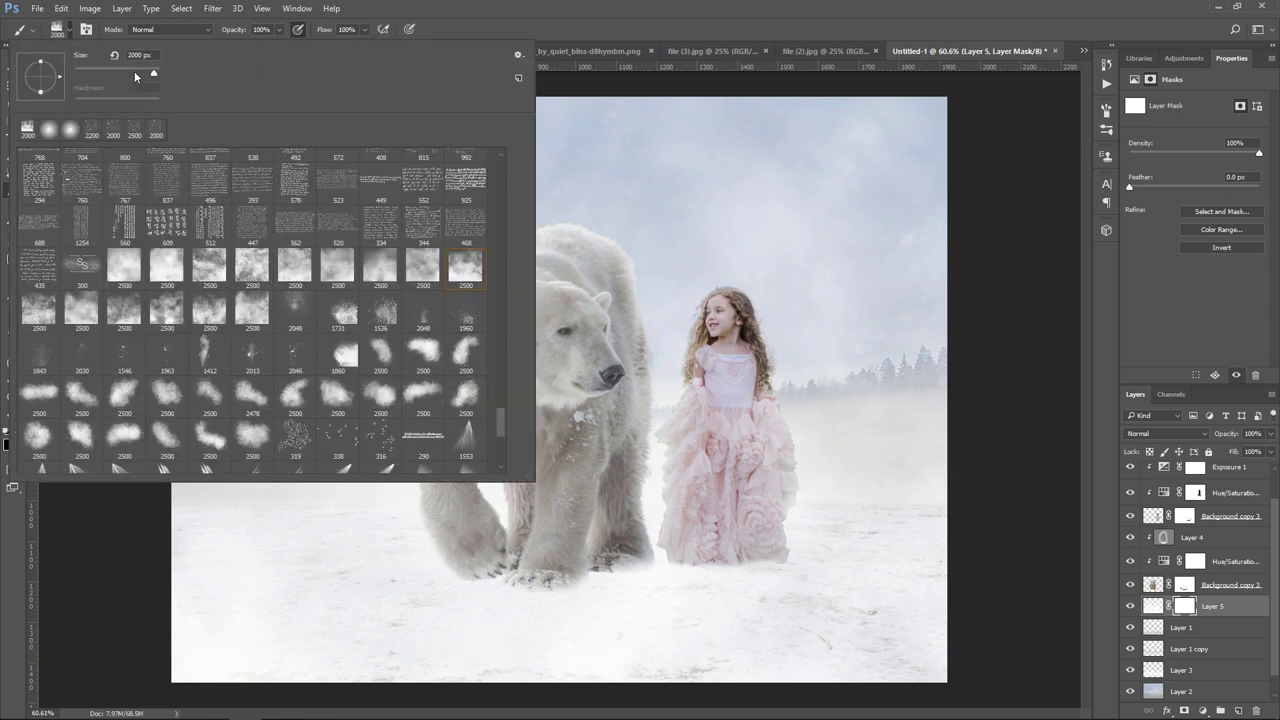
pyautogui.click(548, 6)
pyautogui.click(278, 30)
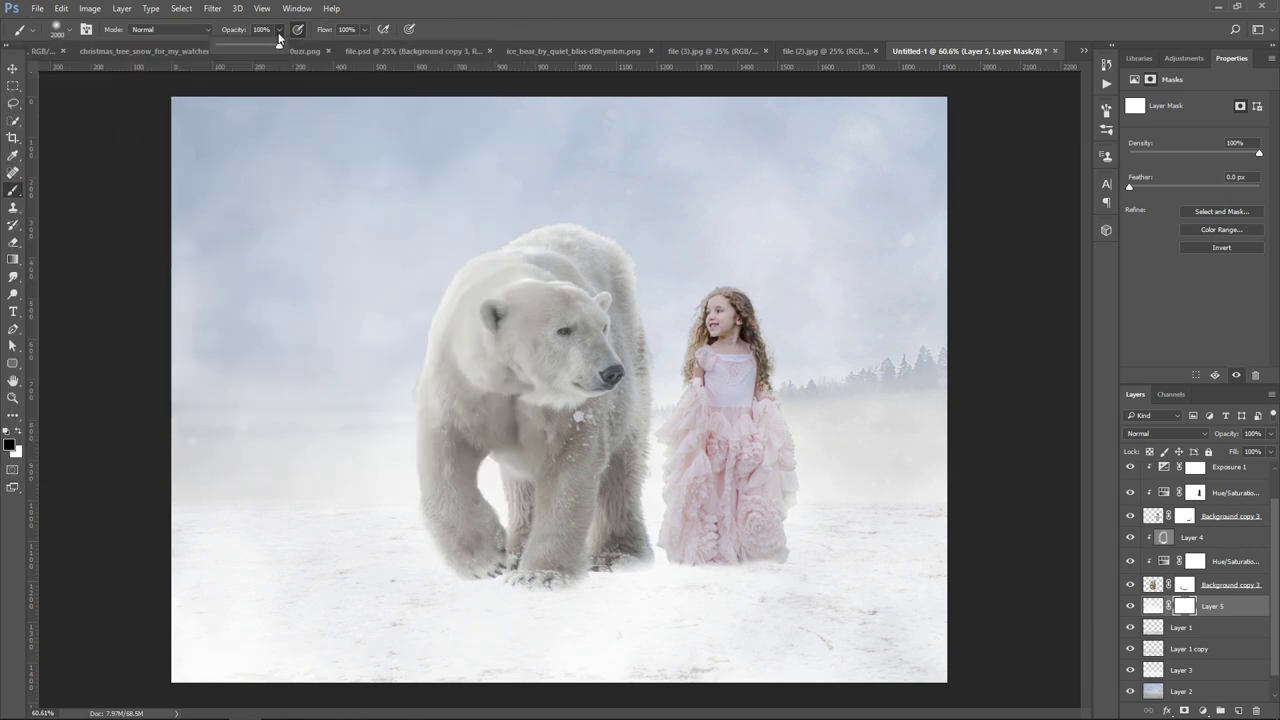
pyautogui.moveTo(252, 43); pyautogui.dragTo(260, 43)
pyautogui.press('[')
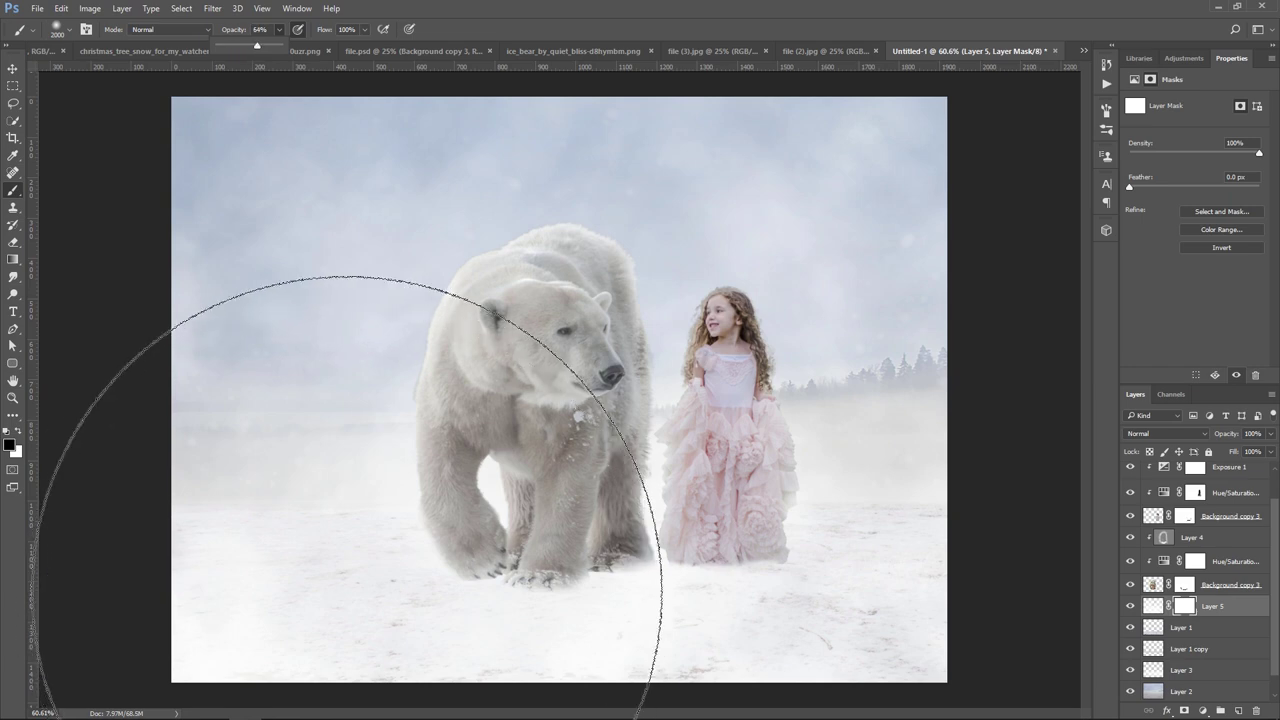
pyautogui.press('[')
pyautogui.press('[')
pyautogui.press('[')
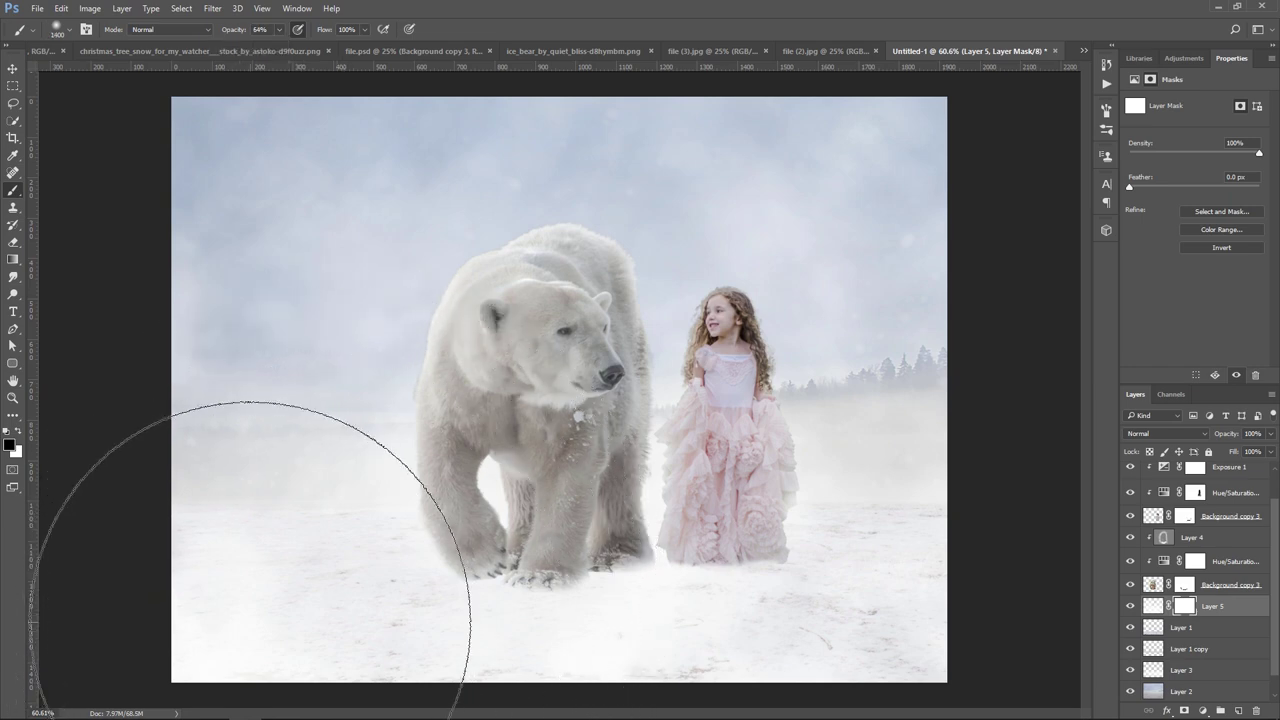
pyautogui.press('[')
pyautogui.press('[')
pyautogui.press('[')
pyautogui.moveTo(200, 575)
pyautogui.mouseDown()
pyautogui.moveTo(453, 603)
pyautogui.moveTo(831, 614)
pyautogui.mouseUp()
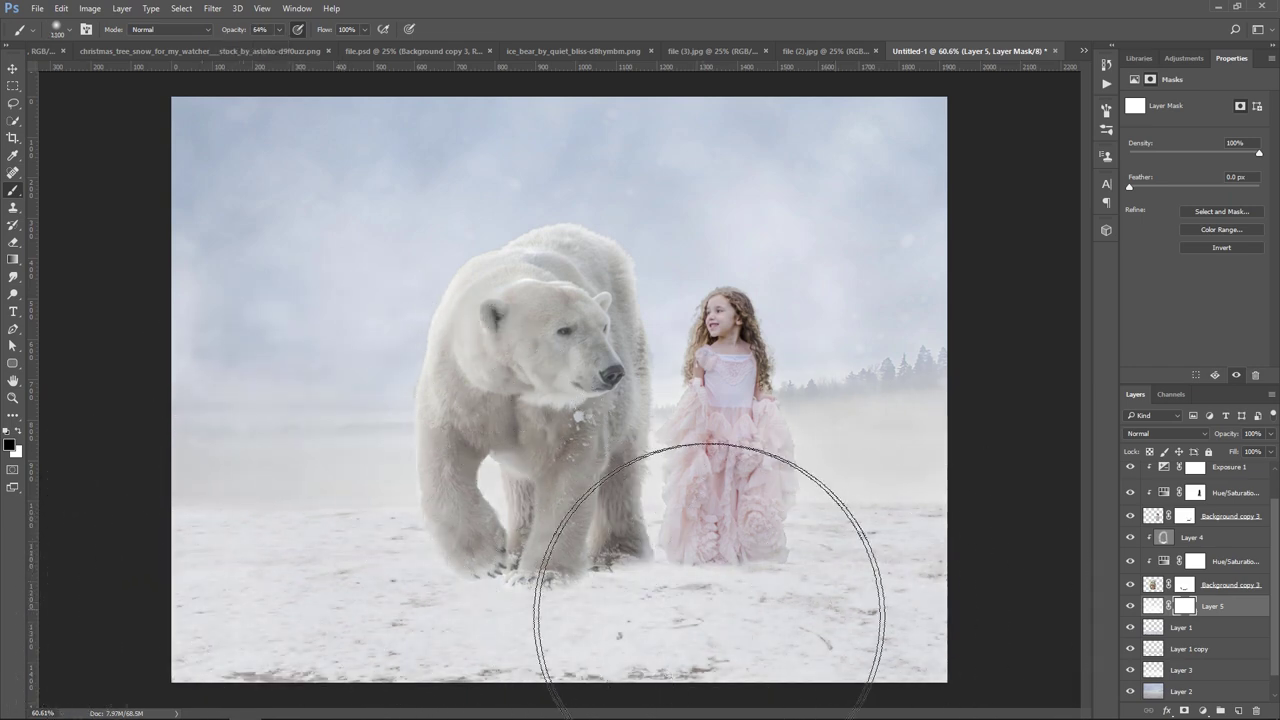
# Step: With a 700 px brush, clear the fog from the snow around the girl's dress
pyautogui.press('p')
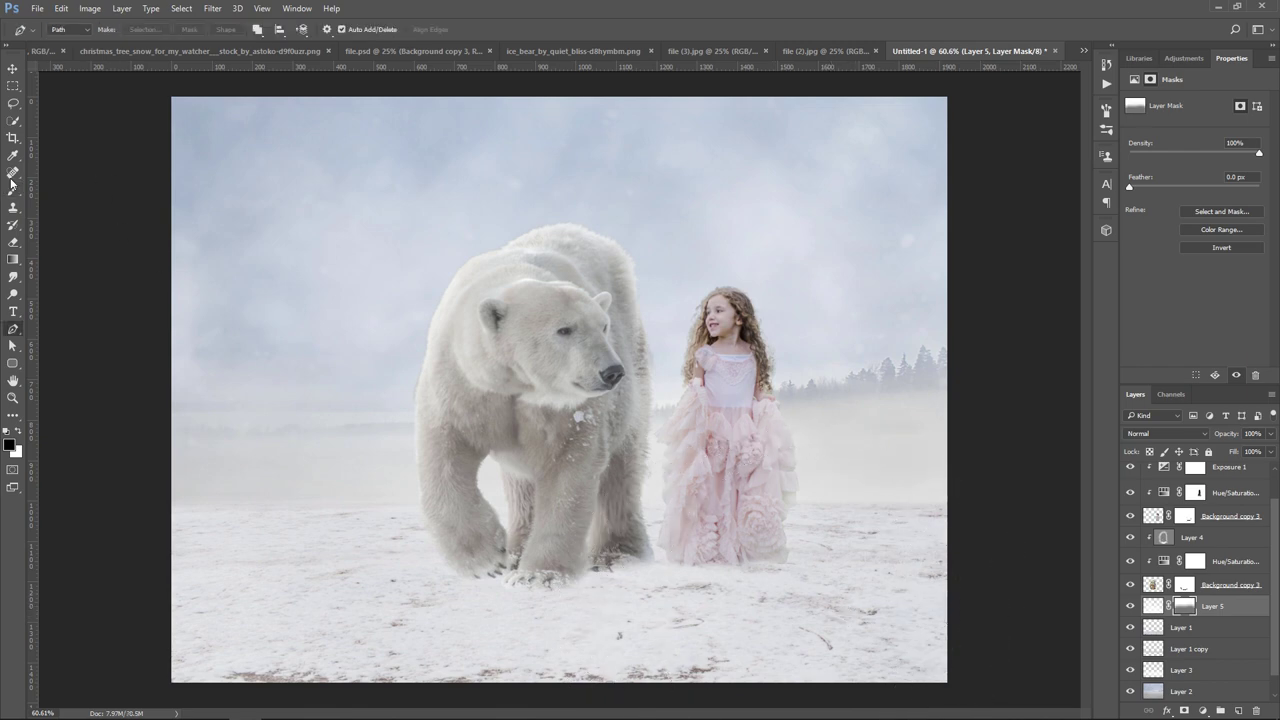
pyautogui.click(13, 190)
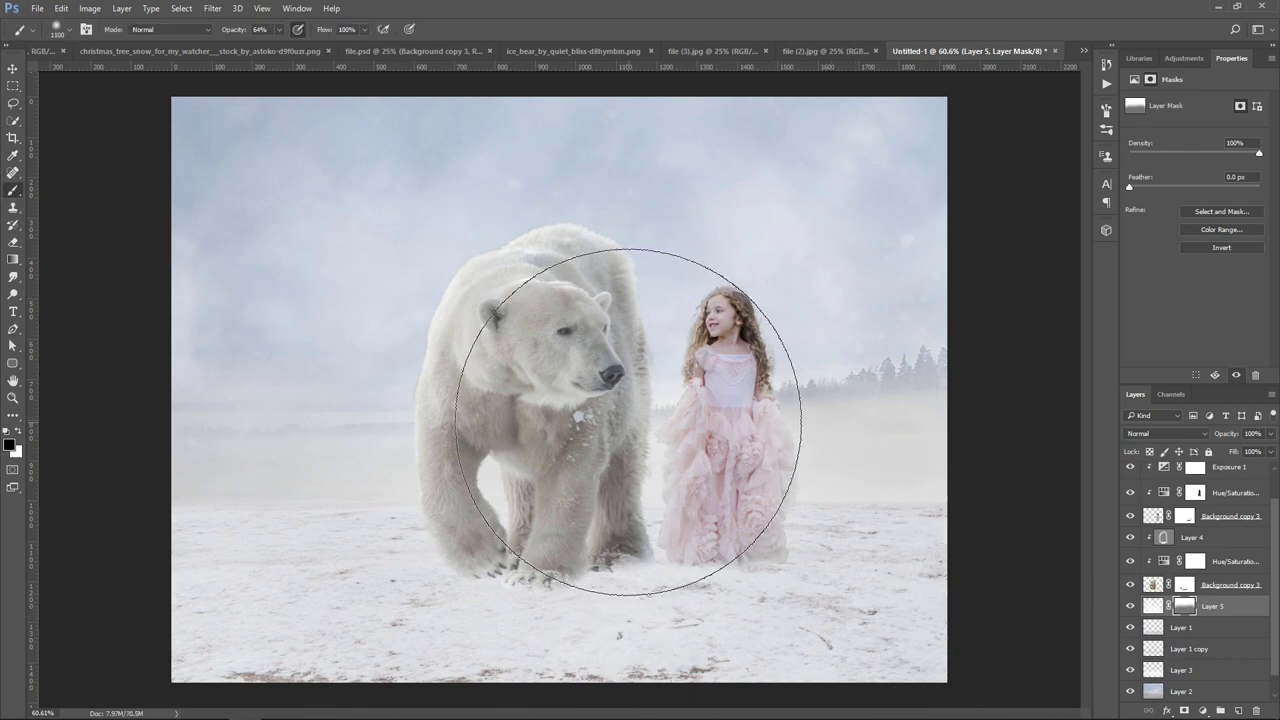
pyautogui.press('[')
pyautogui.press('[')
pyautogui.press('[')
pyautogui.press('[')
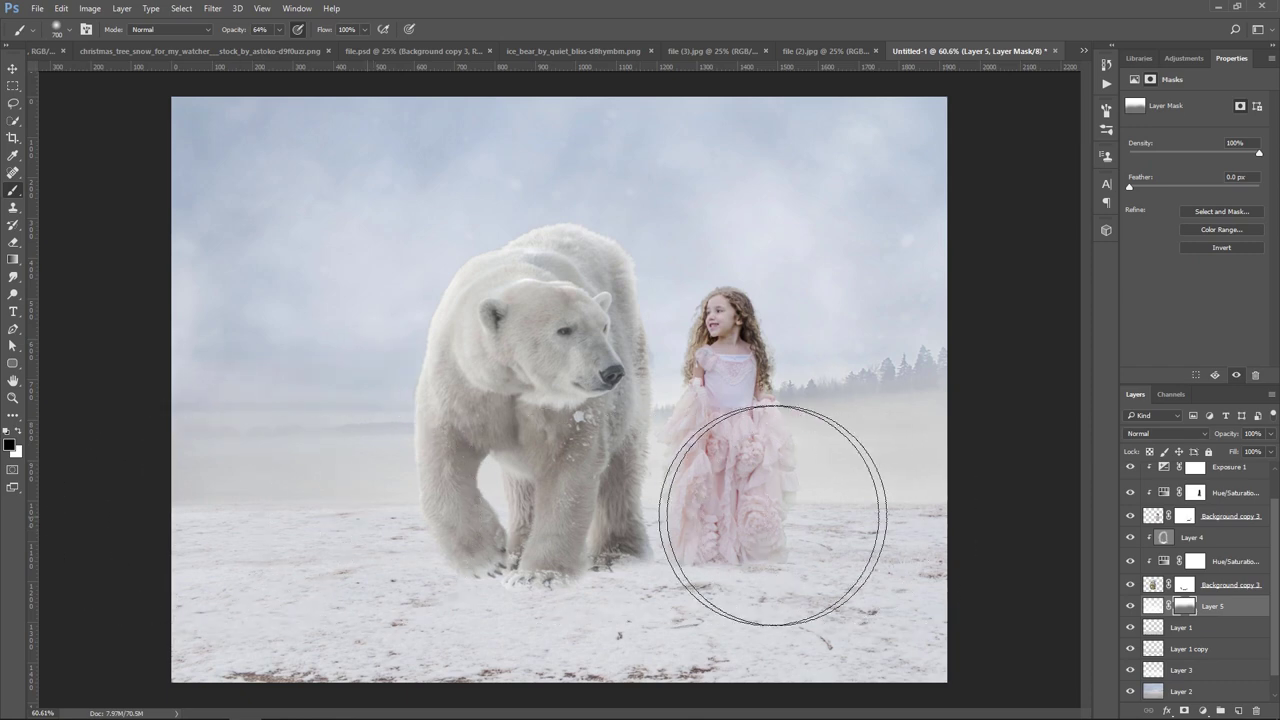
pyautogui.moveTo(333, 533); pyautogui.dragTo(771, 506)
pyautogui.scroll(1, 1222, 568)
# Step: Add a new empty Layer 6 at the top of the stack, with white as the painting colour
pyautogui.click(1248, 484)
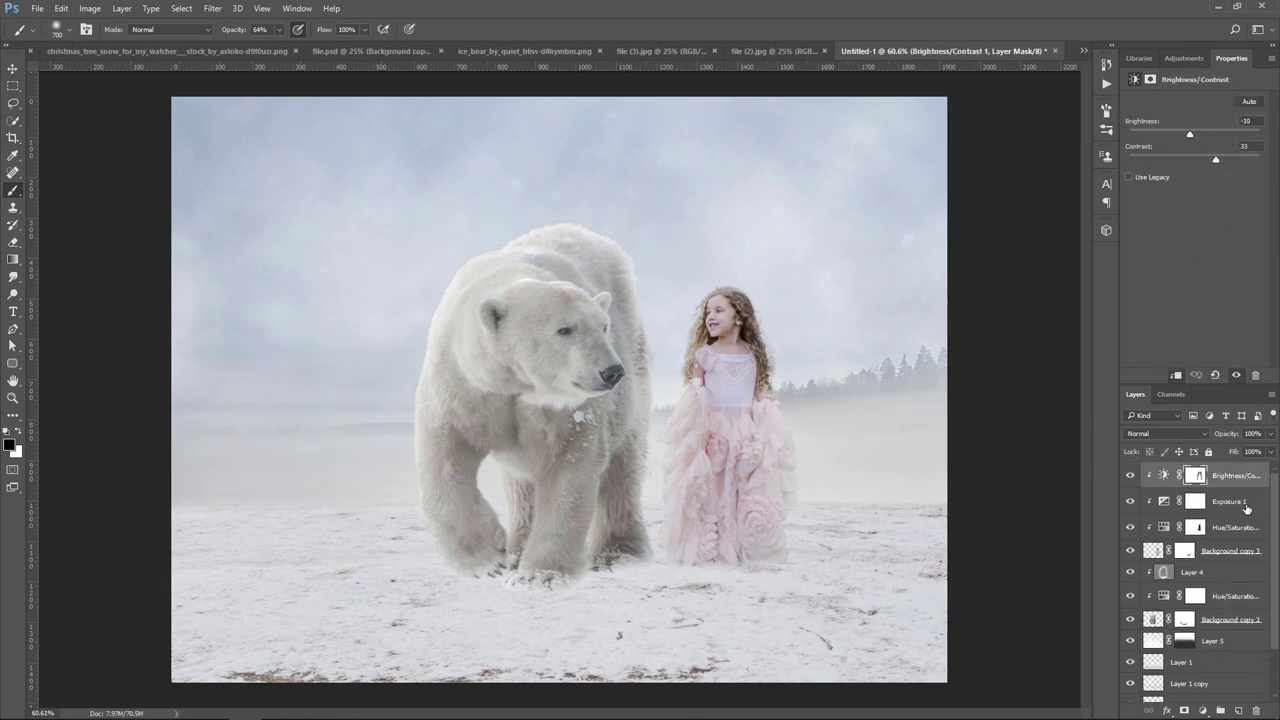
pyautogui.click(1240, 712)
pyautogui.press('x')
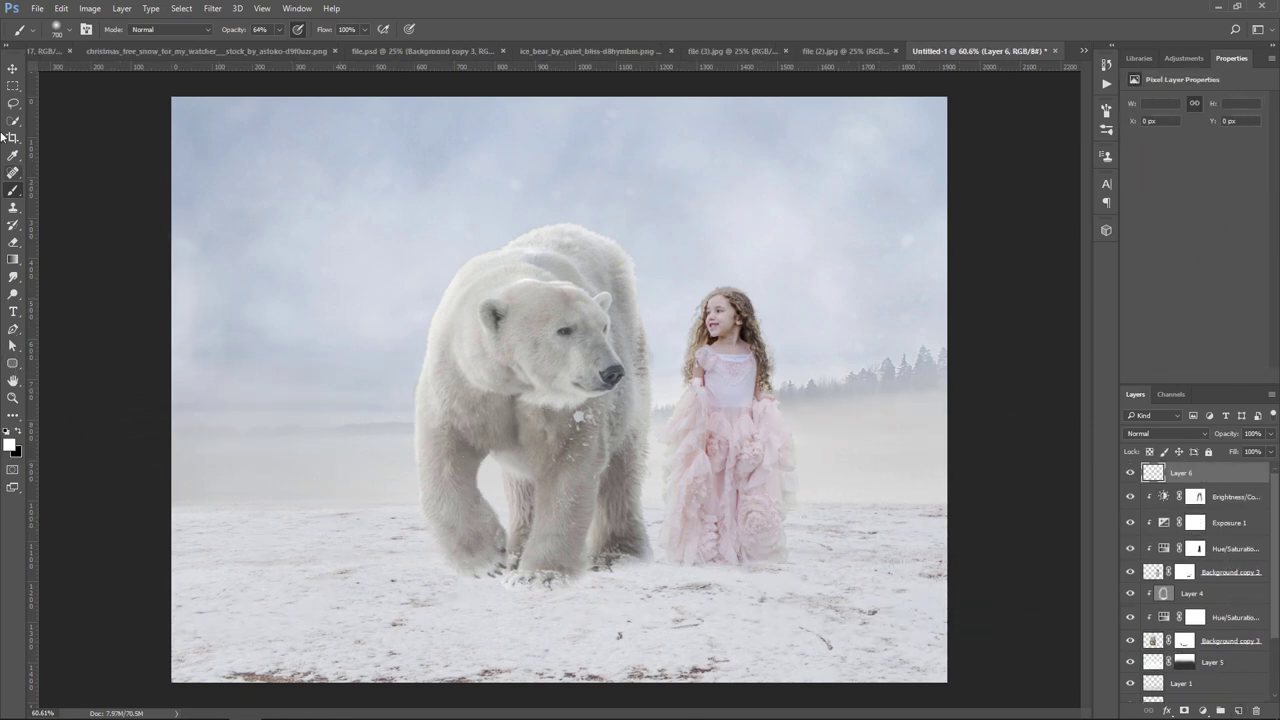
# Step: Choose the large white snowflake particle brush tip
pyautogui.click(58, 30)
pyautogui.moveTo(500, 170); pyautogui.dragTo(500, 218)
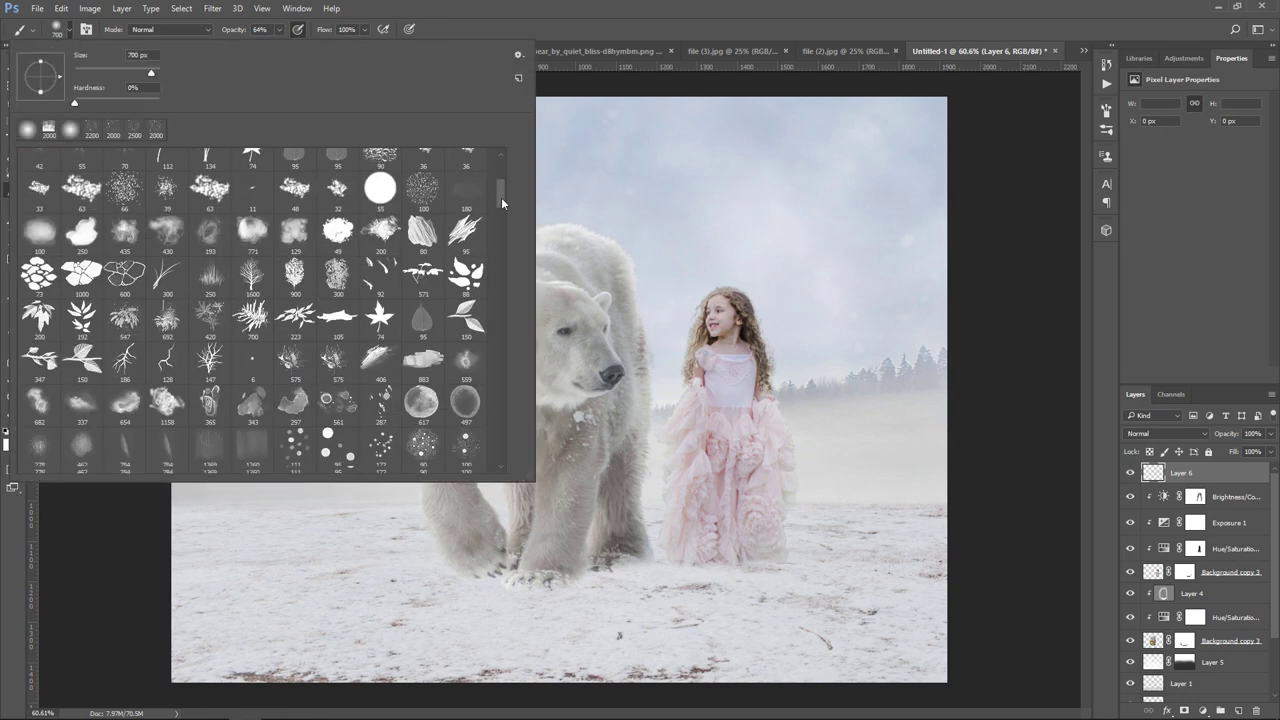
pyautogui.scroll(-3, 198, 398)
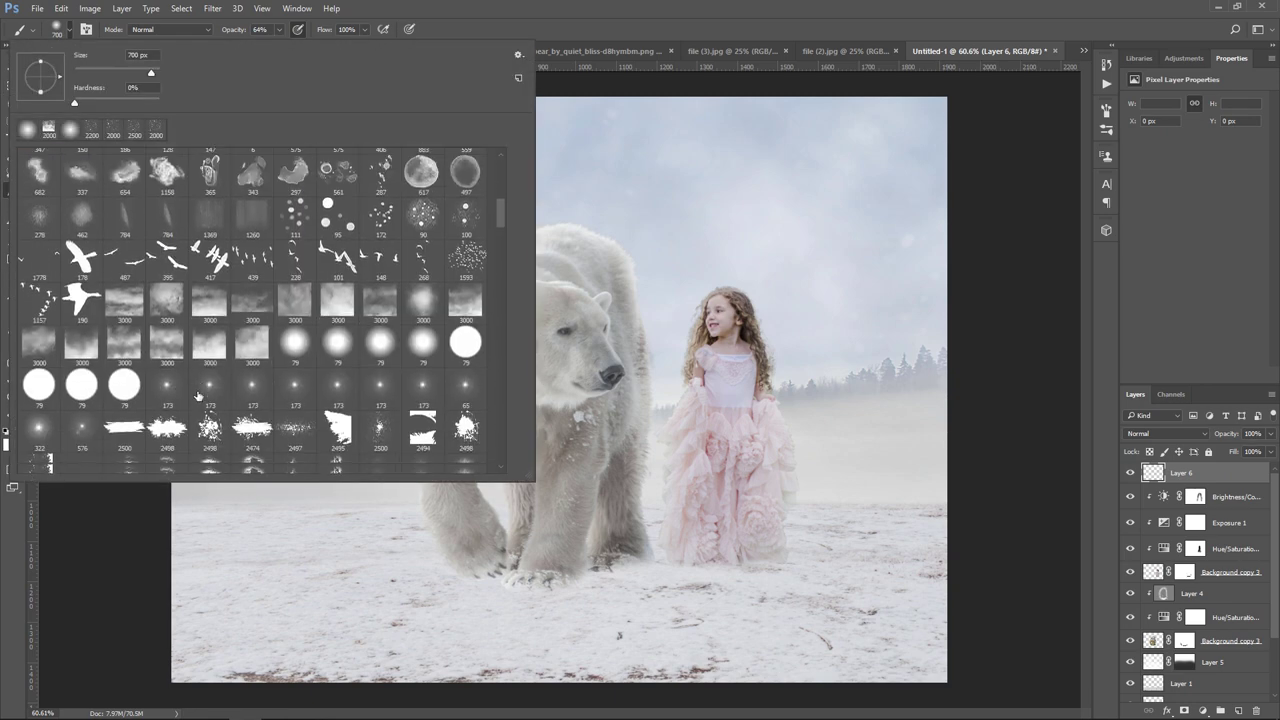
pyautogui.scroll(-3, 198, 398)
pyautogui.scroll(-3, 198, 398)
pyautogui.scroll(-3, 198, 398)
pyautogui.scroll(-5, 198, 397)
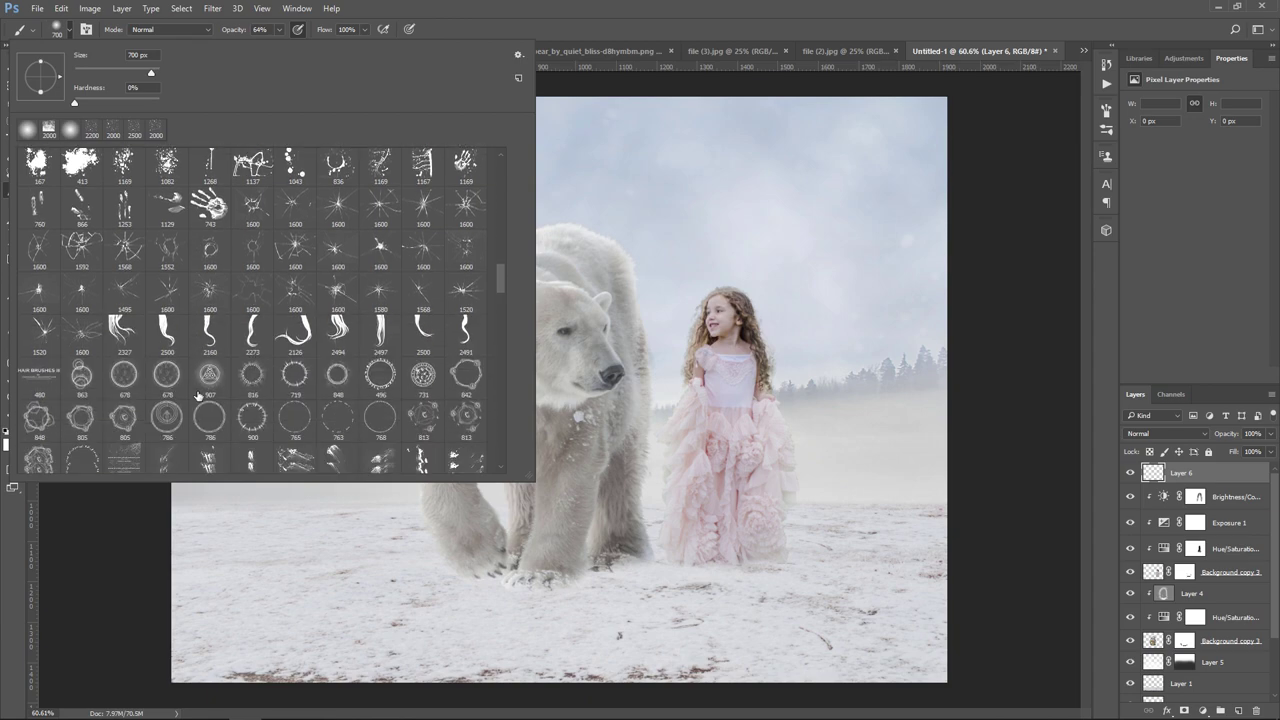
pyautogui.click(167, 430)
# Step: Adjust the brush opacity and stamp falling snowflakes across the whole image
pyautogui.click(831, 18)
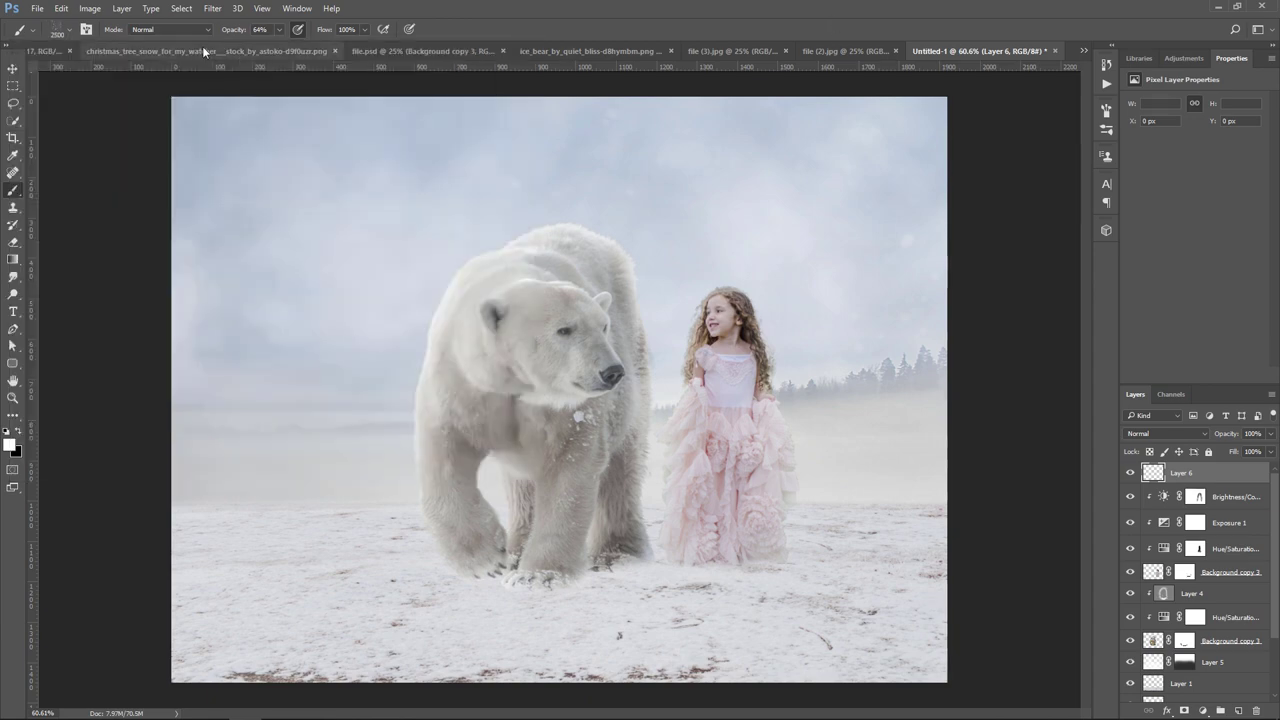
pyautogui.moveTo(281, 31); pyautogui.dragTo(301, 44)
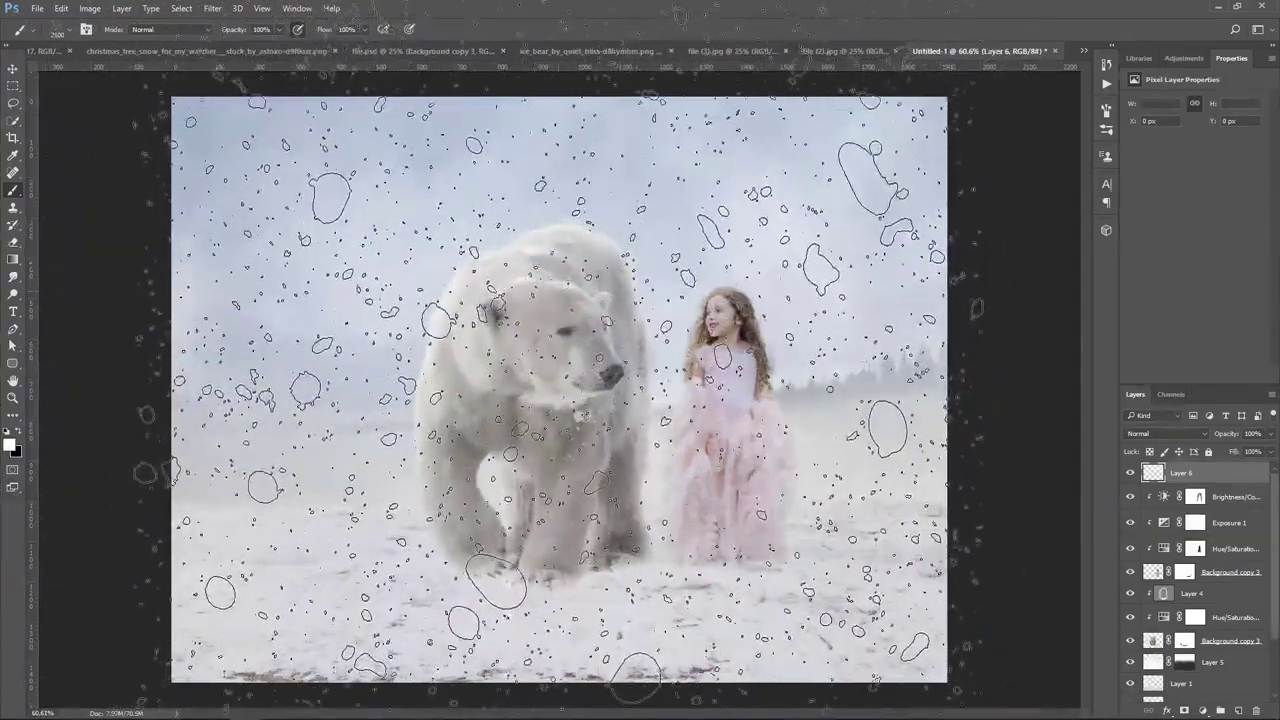
pyautogui.click(555, 355)
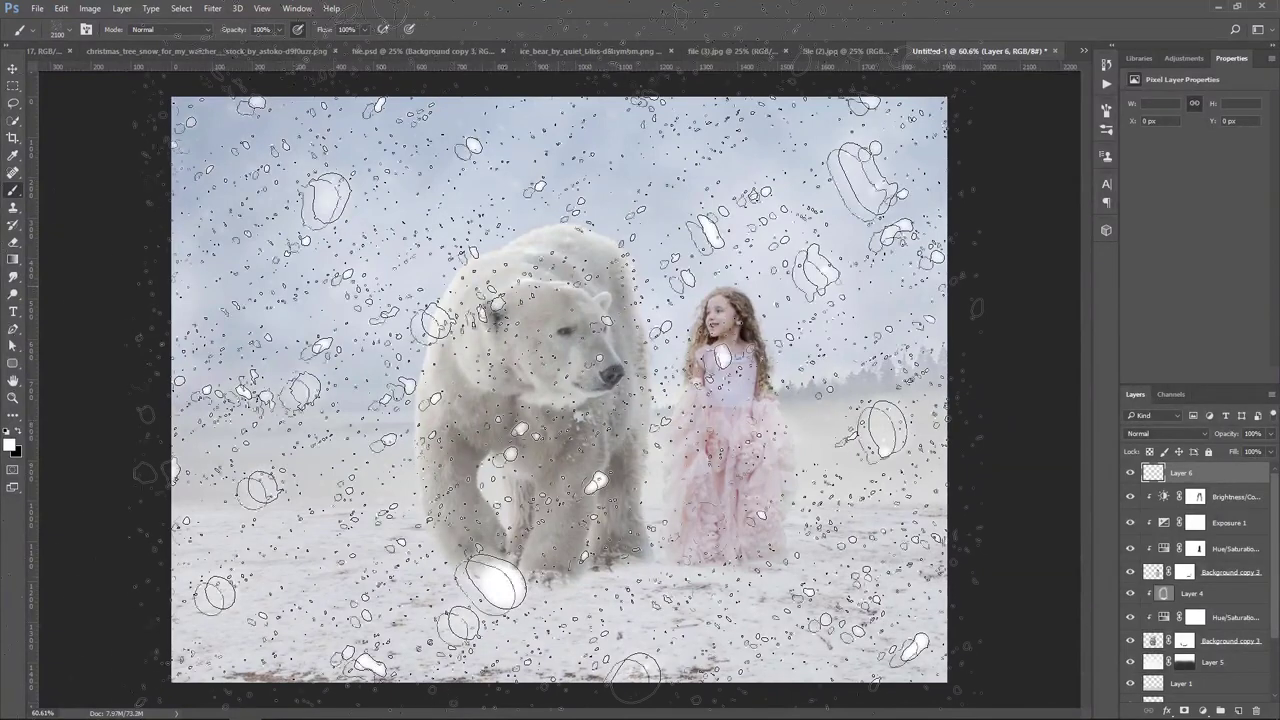
pyautogui.click(13, 70)
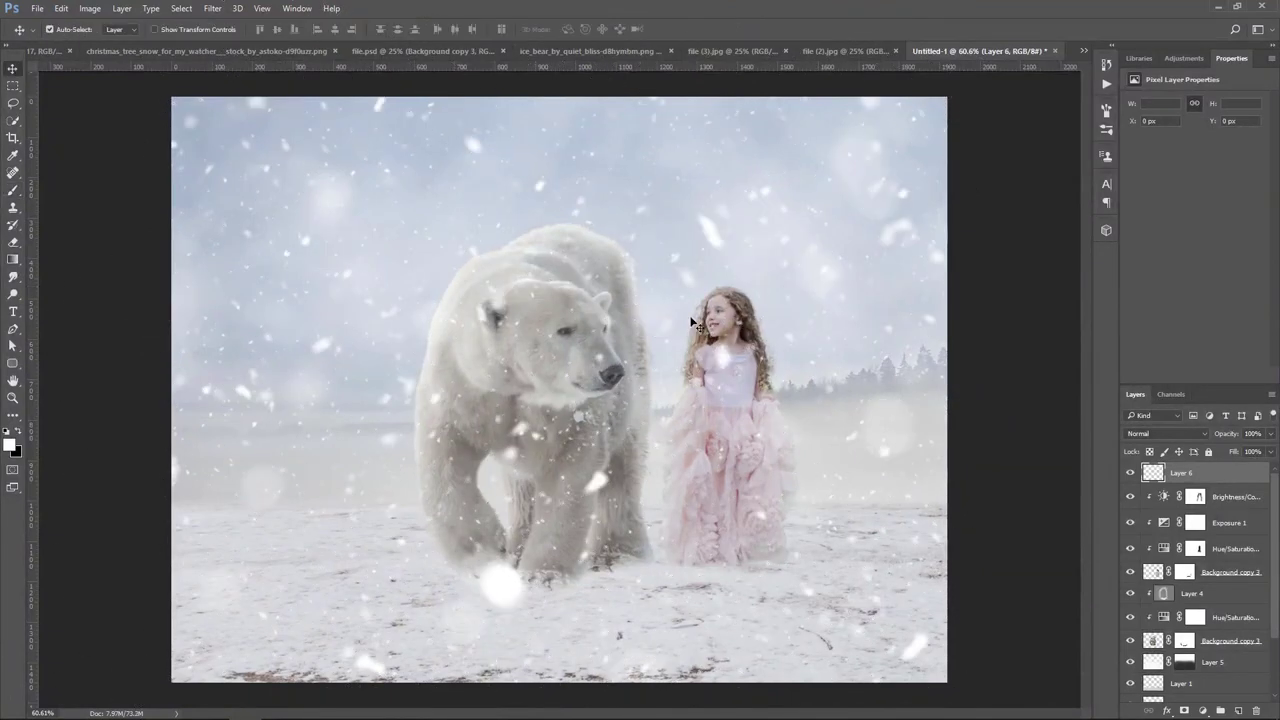
# Step: Add a mask to the snowflake layer and set the black brush to 42% opacity, size 150
pyautogui.click(1184, 711)
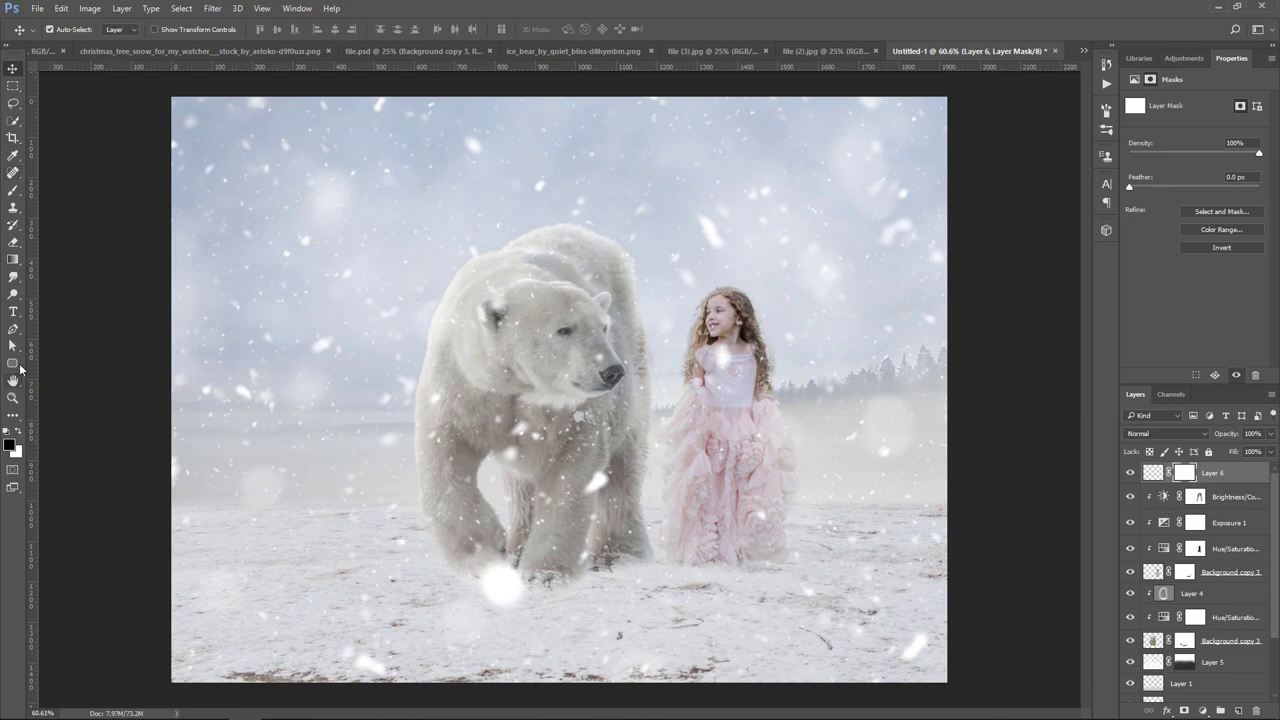
pyautogui.click(13, 190)
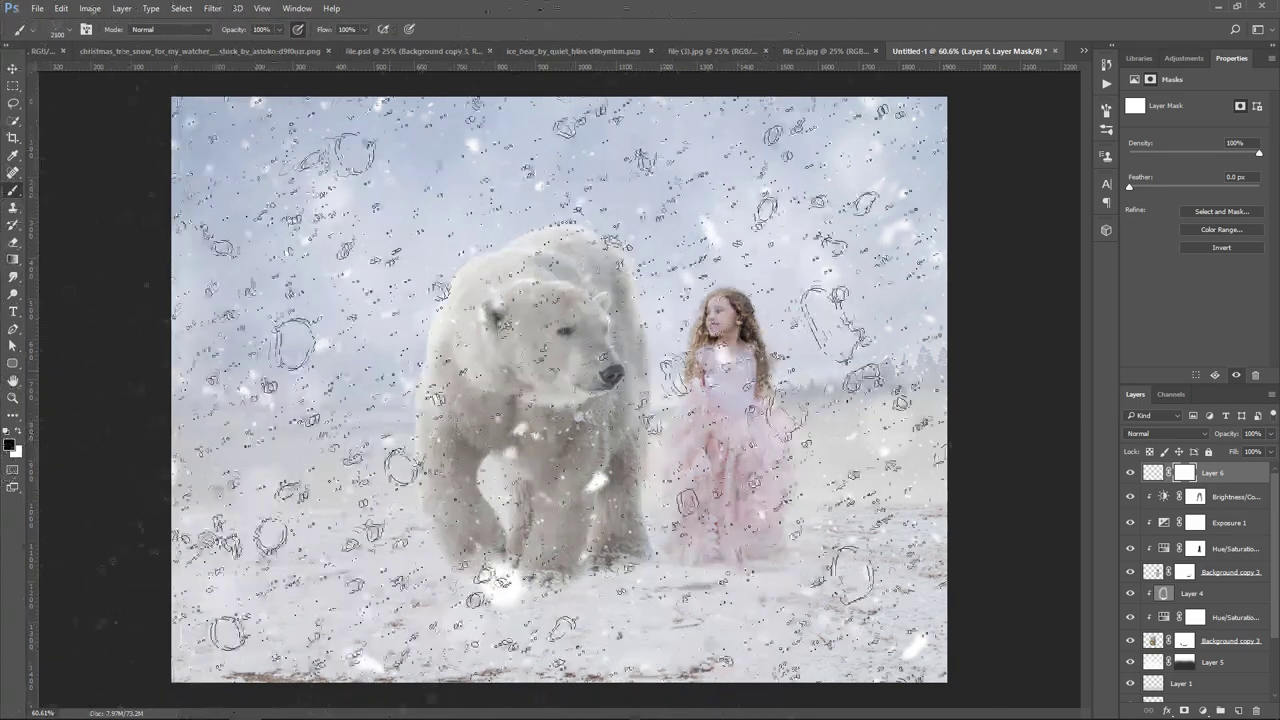
pyautogui.click(62, 30)
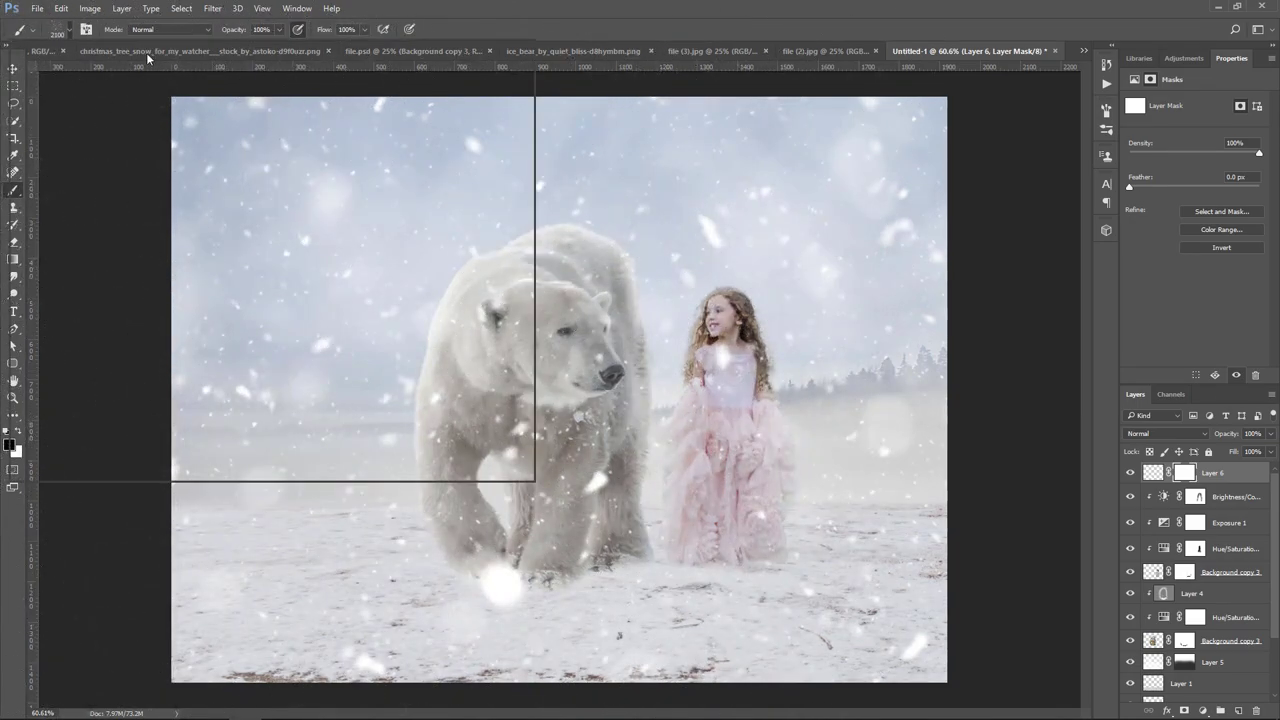
pyautogui.press('Return')
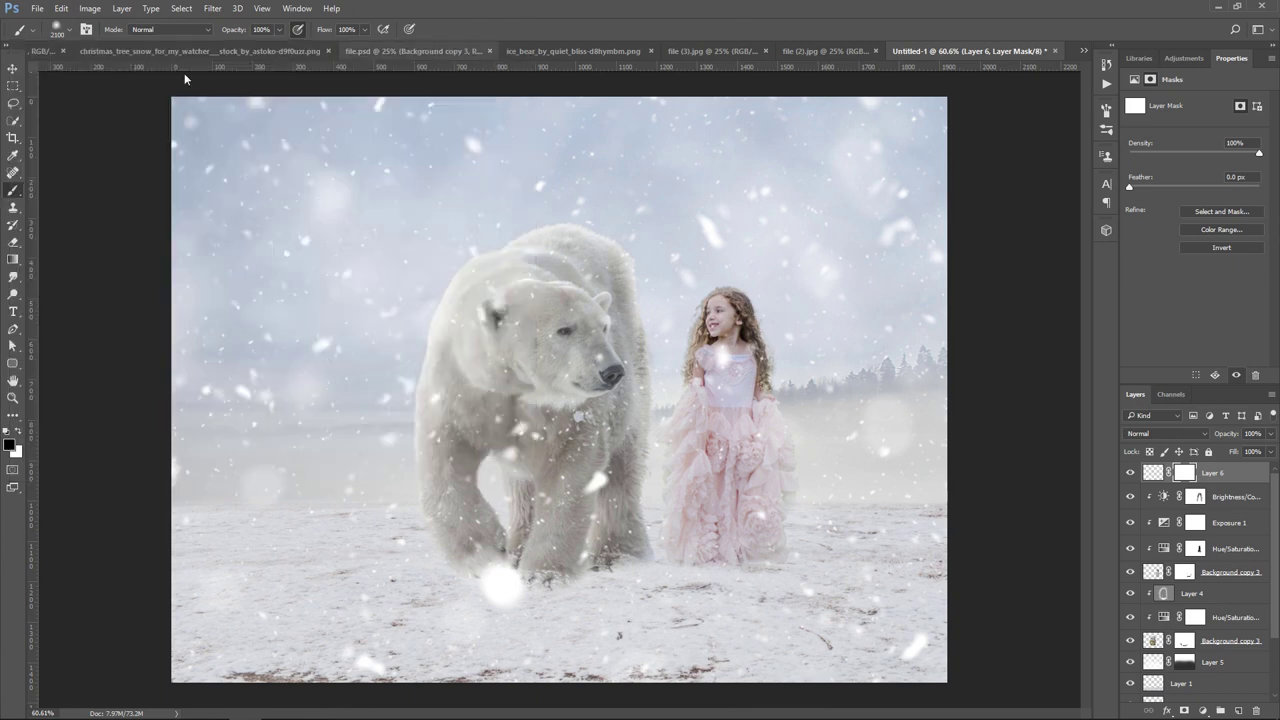
pyautogui.click(279, 31)
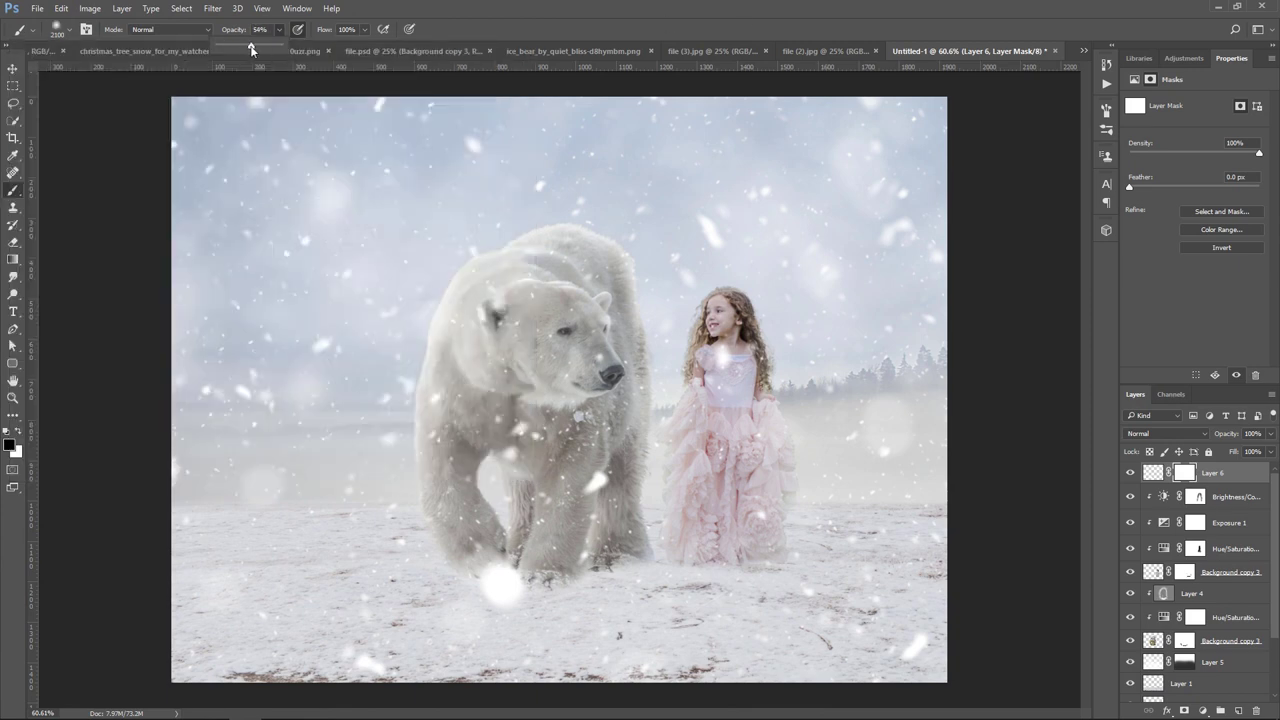
pyautogui.moveTo(251, 49); pyautogui.dragTo(244, 49)
pyautogui.press('[')
pyautogui.press('[')
pyautogui.press('[')
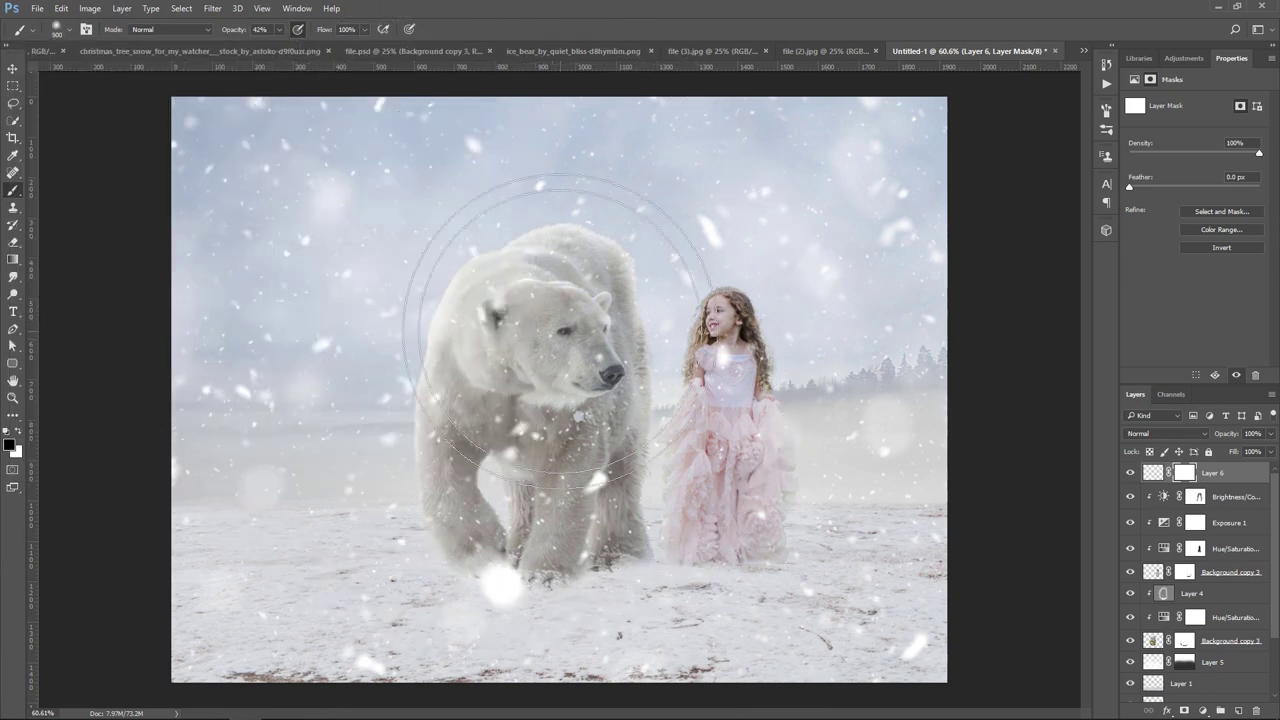
pyautogui.press('[')
pyautogui.press('[')
pyautogui.press('[')
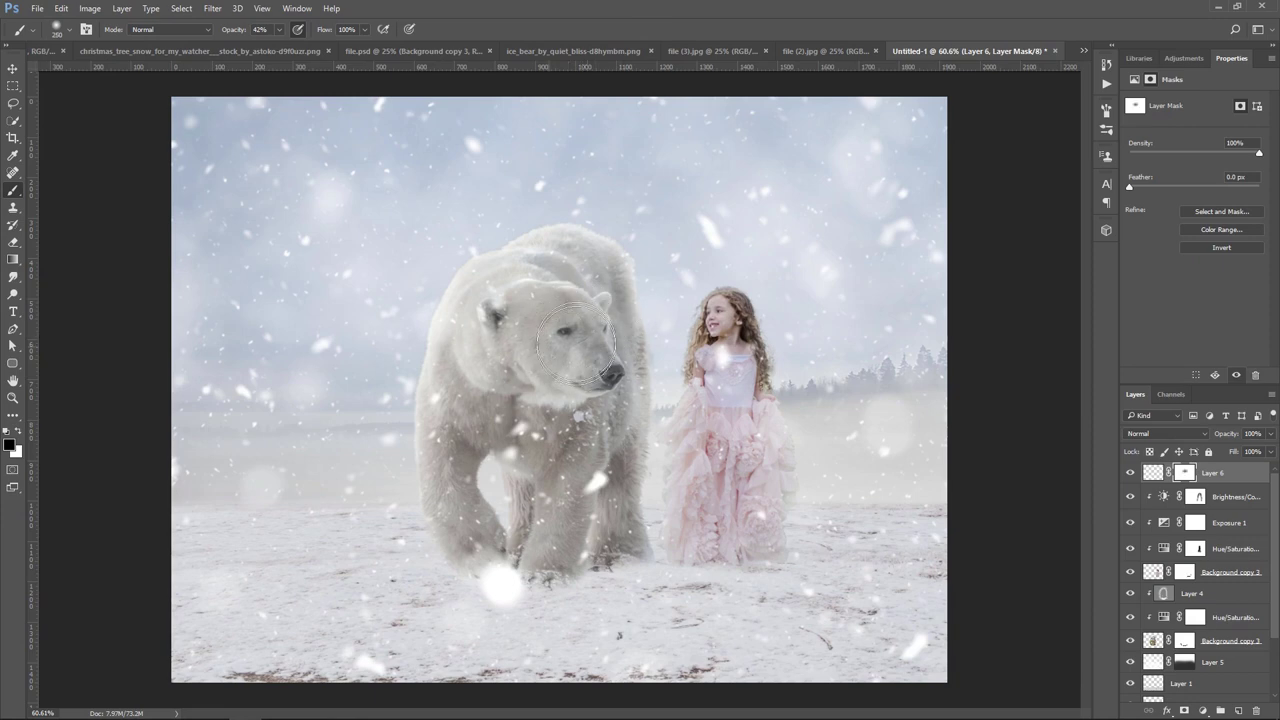
pyautogui.press('[')
pyautogui.press('[')
pyautogui.press('[')
# Step: Paint the mask to clear flakes off the girl's bodice, the bear's chin and paws
pyautogui.moveTo(727, 355); pyautogui.dragTo(718, 440)
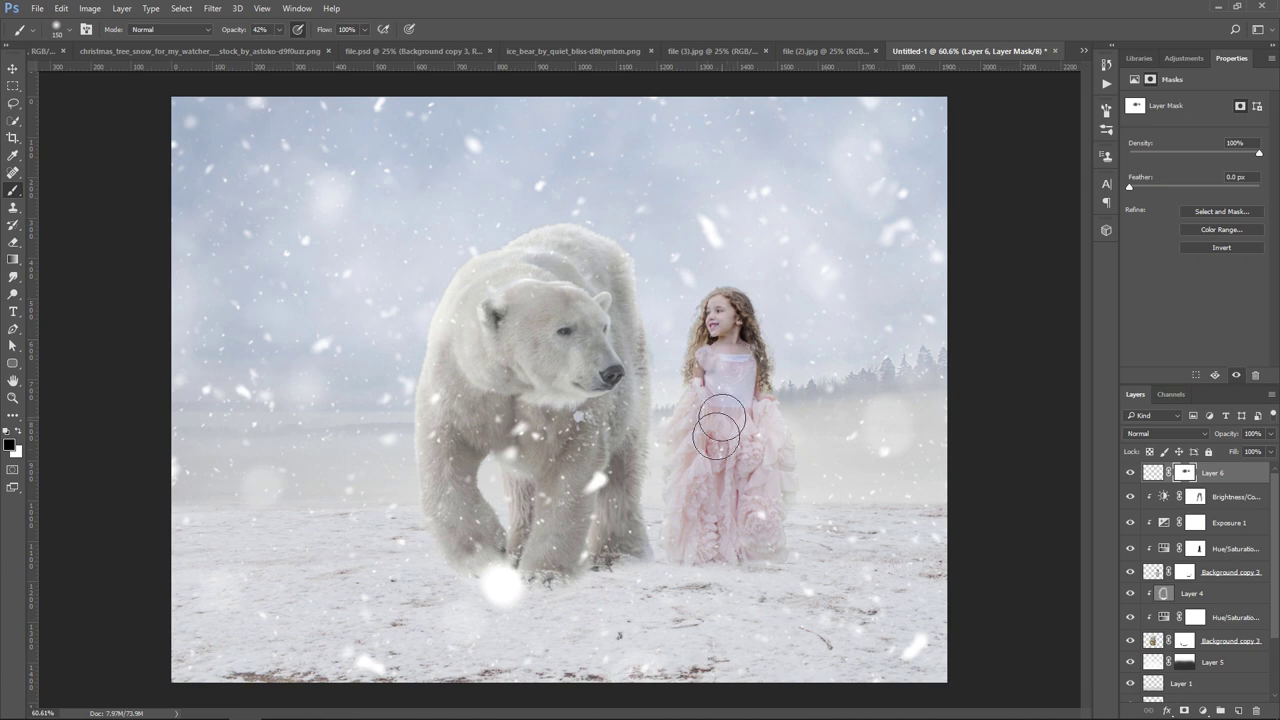
pyautogui.moveTo(572, 405); pyautogui.dragTo(529, 423)
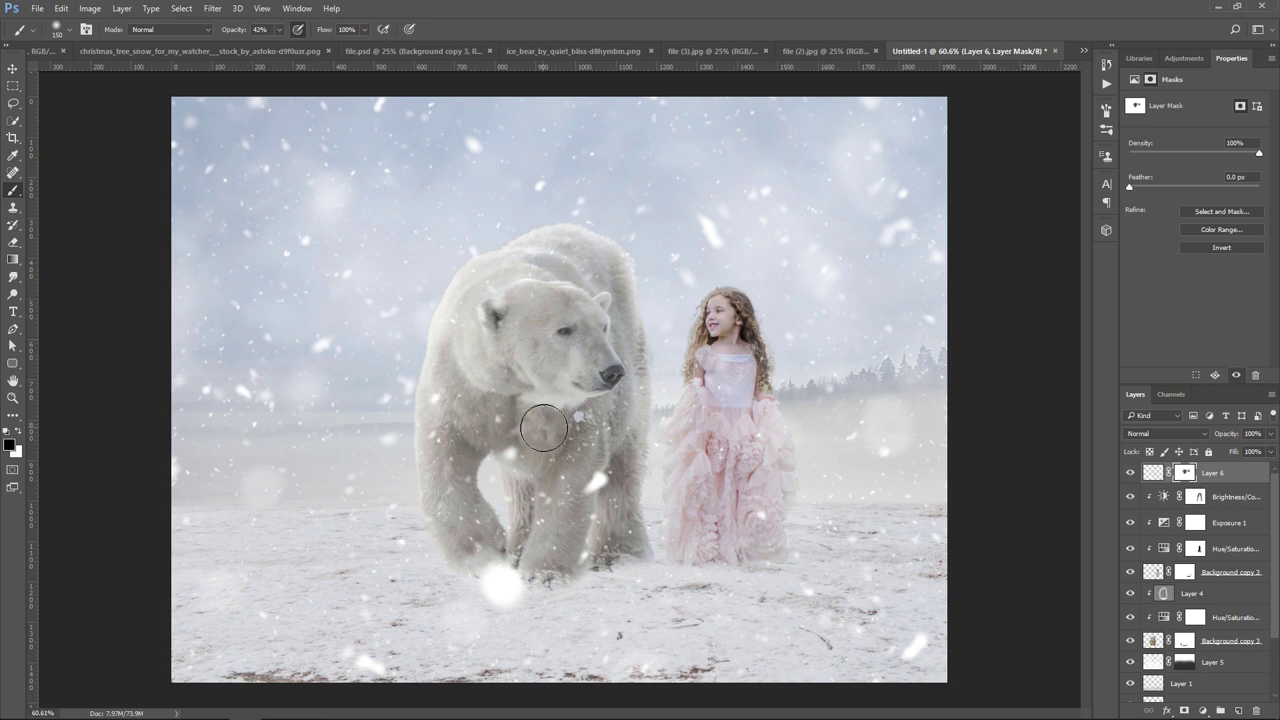
pyautogui.moveTo(492, 557)
pyautogui.mouseDown()
pyautogui.moveTo(503, 571)
pyautogui.moveTo(488, 566)
pyautogui.mouseUp()
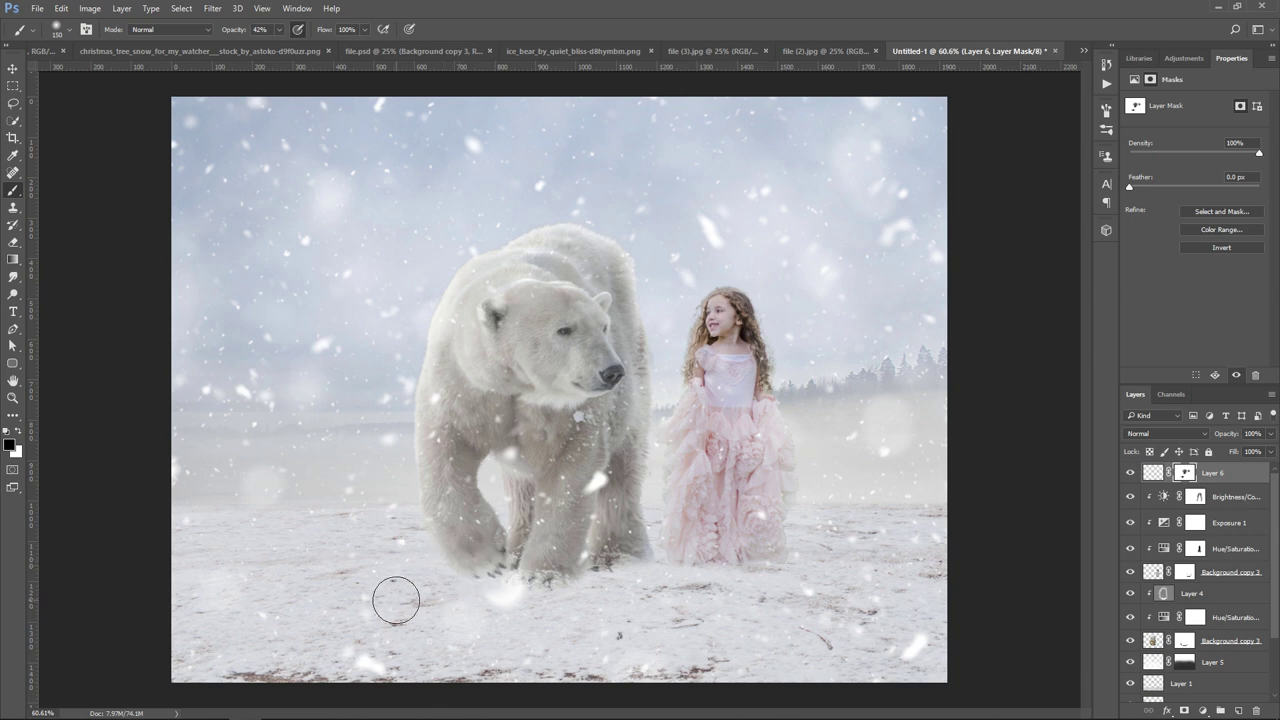
pyautogui.moveTo(568, 579); pyautogui.dragTo(529, 591)
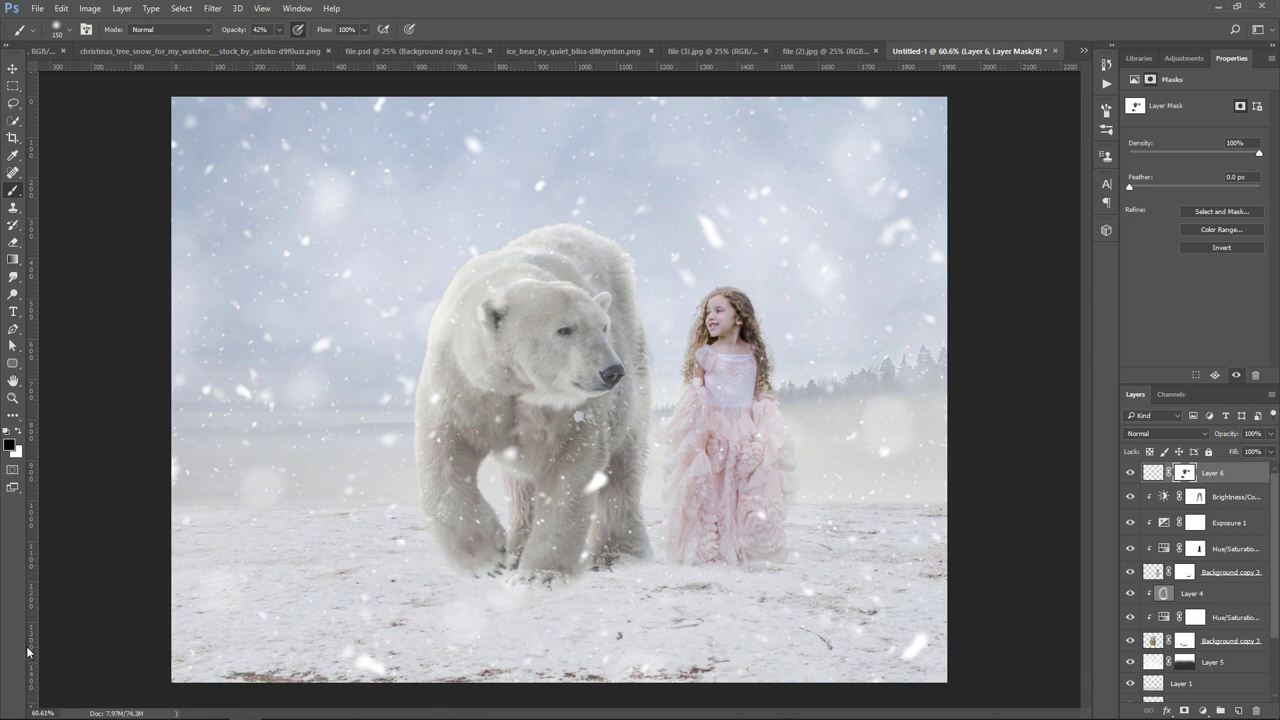
pyautogui.click(11, 69)
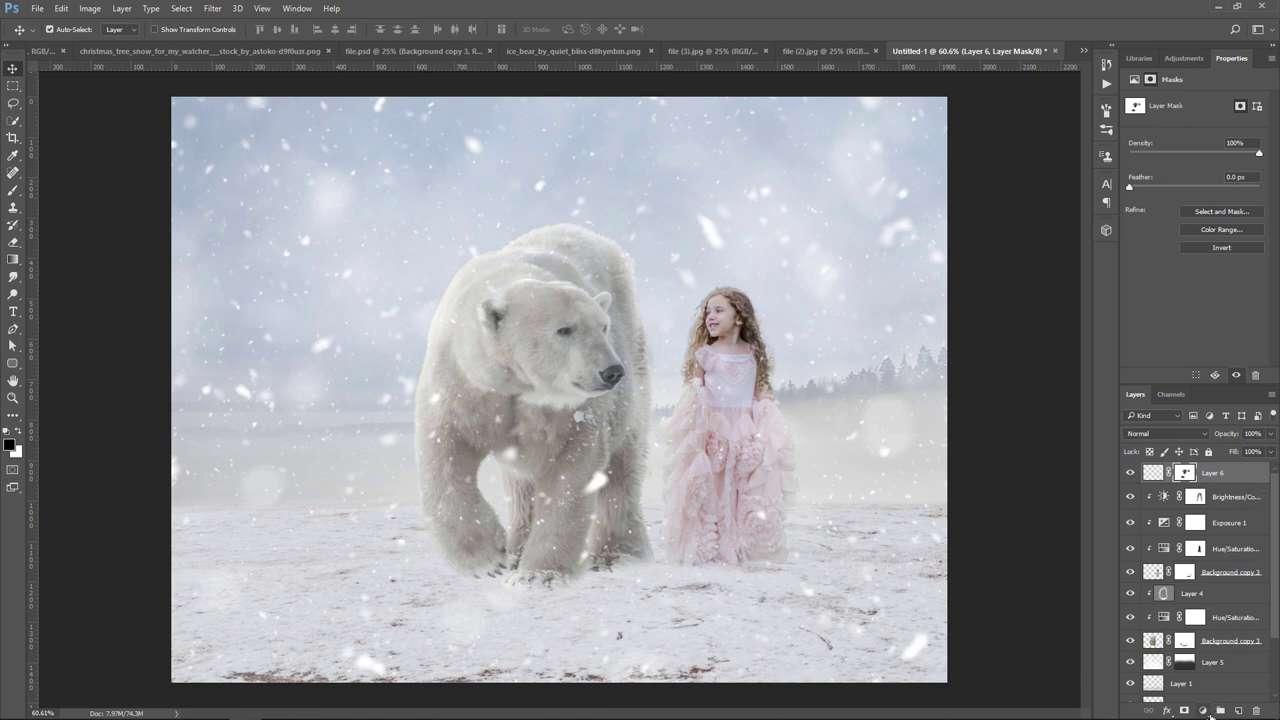
pyautogui.click(1203, 711)
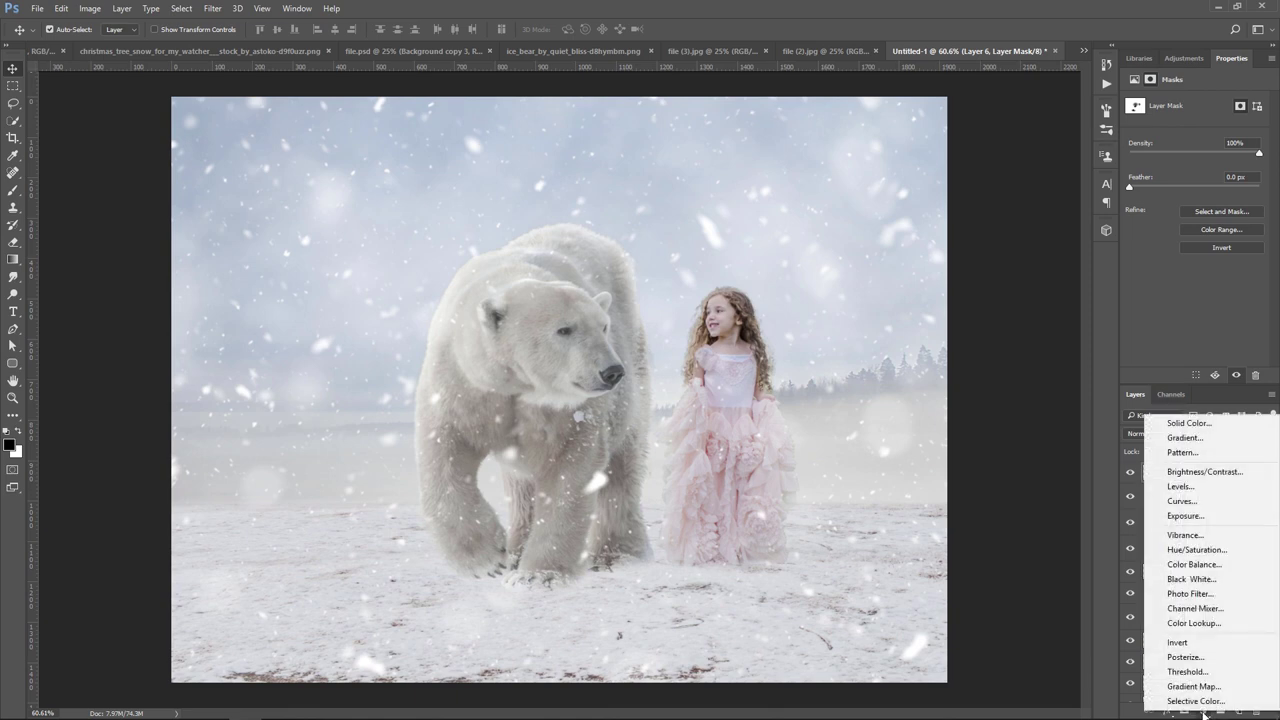
# Step: Add a Gradient Fill layer whose left and right stops are both shades of blue
pyautogui.click(1216, 438)
pyautogui.click(978, 380)
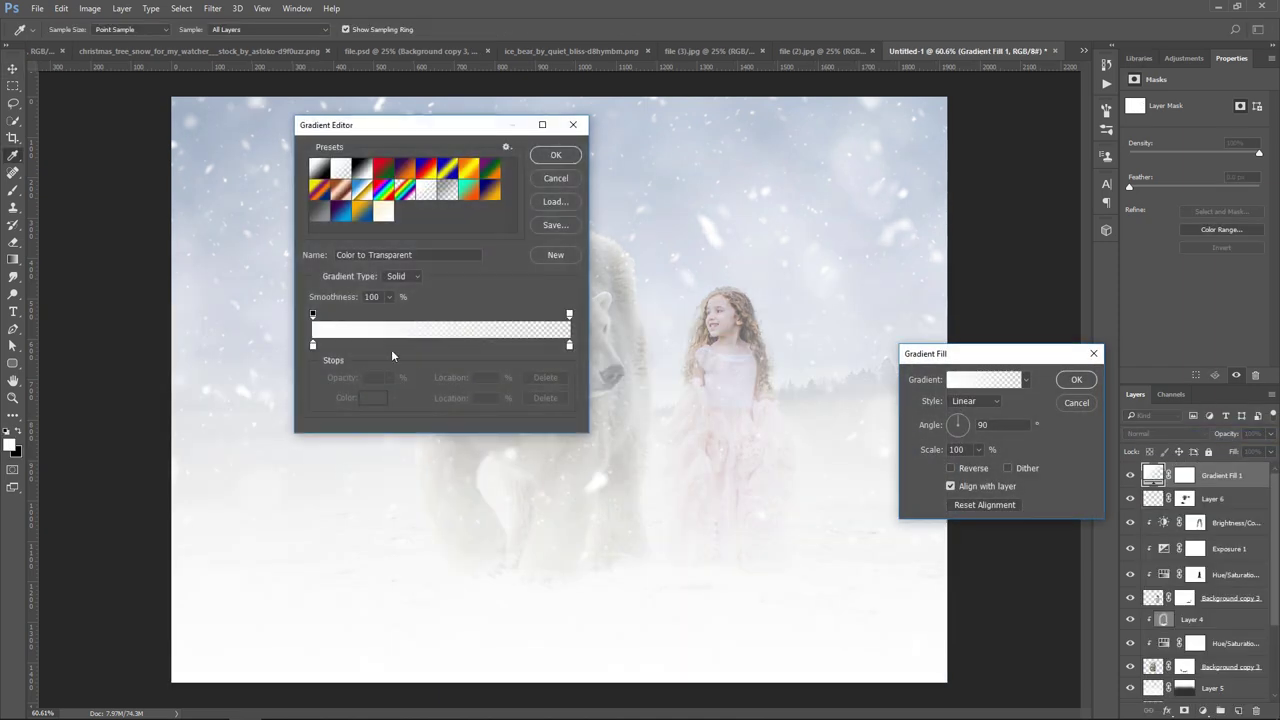
pyautogui.doubleClick(313, 345)
pyautogui.click(880, 376)
pyautogui.click(863, 378)
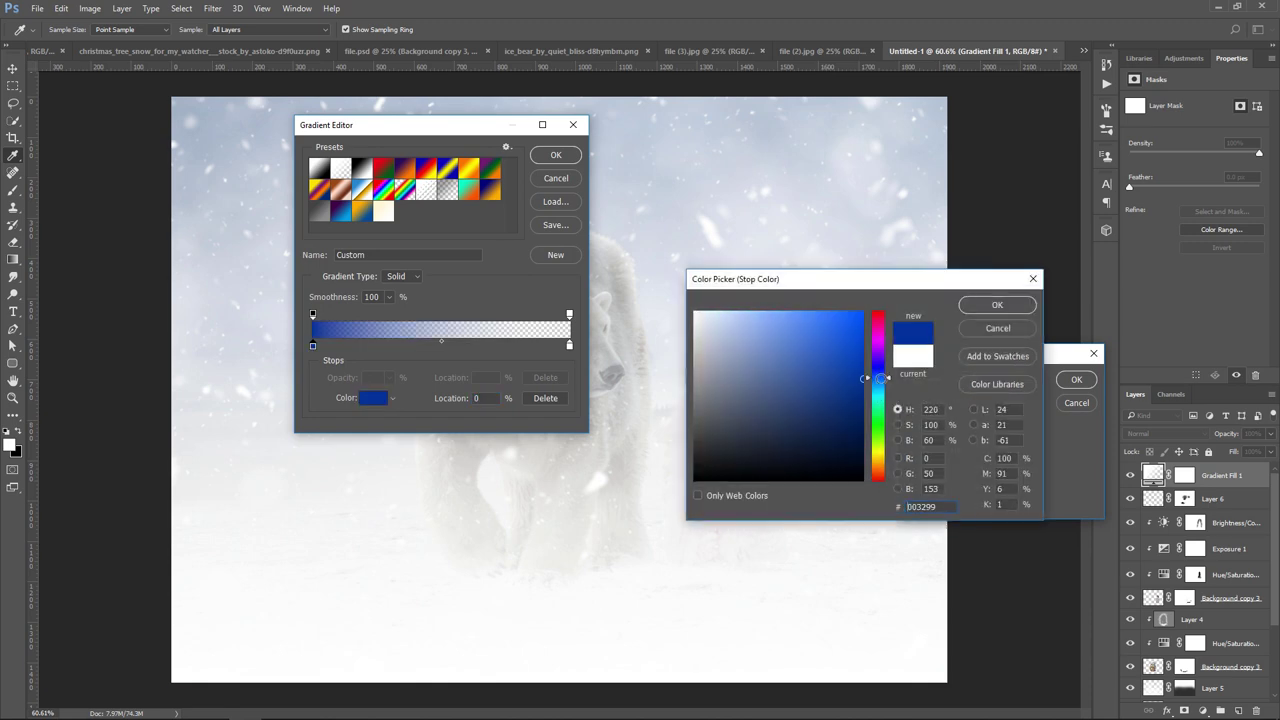
pyautogui.click(997, 304)
pyautogui.doubleClick(569, 345)
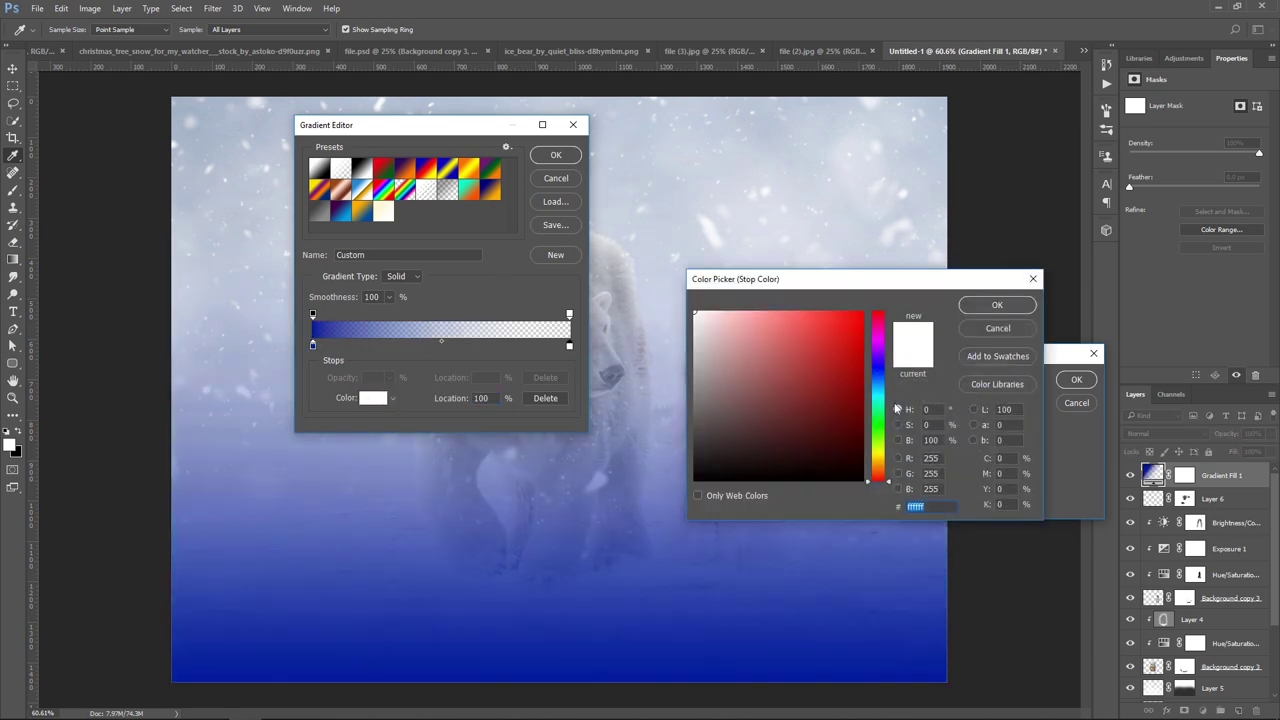
pyautogui.click(880, 372)
pyautogui.click(863, 350)
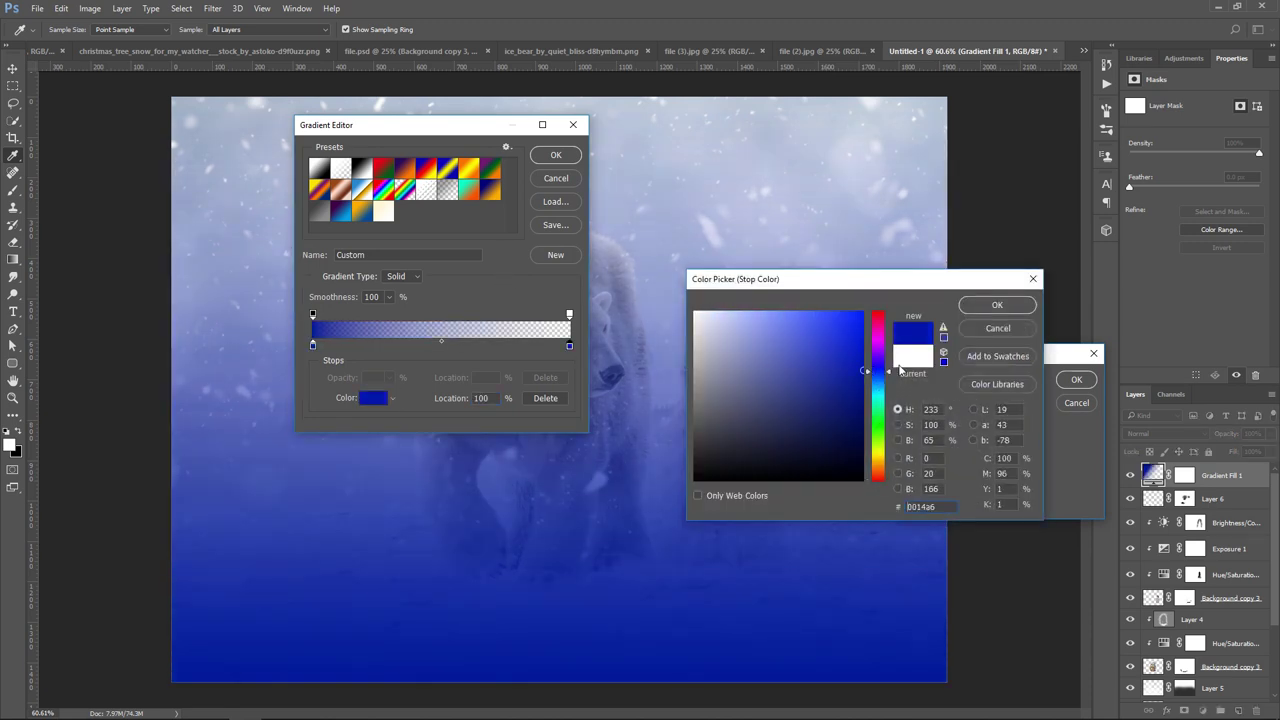
pyautogui.click(997, 304)
pyautogui.click(556, 155)
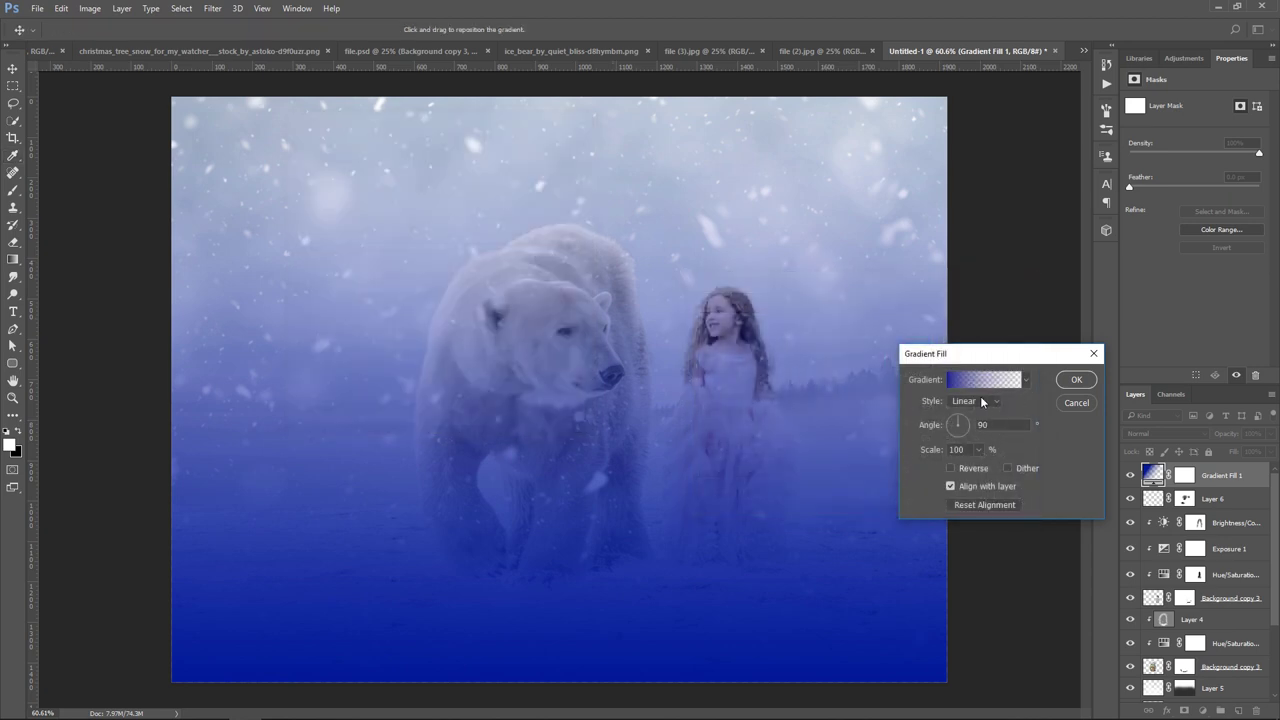
# Step: Make the gradient radial and reversed, scaled to 539% so only the edges turn blue
pyautogui.click(982, 401)
pyautogui.click(977, 415)
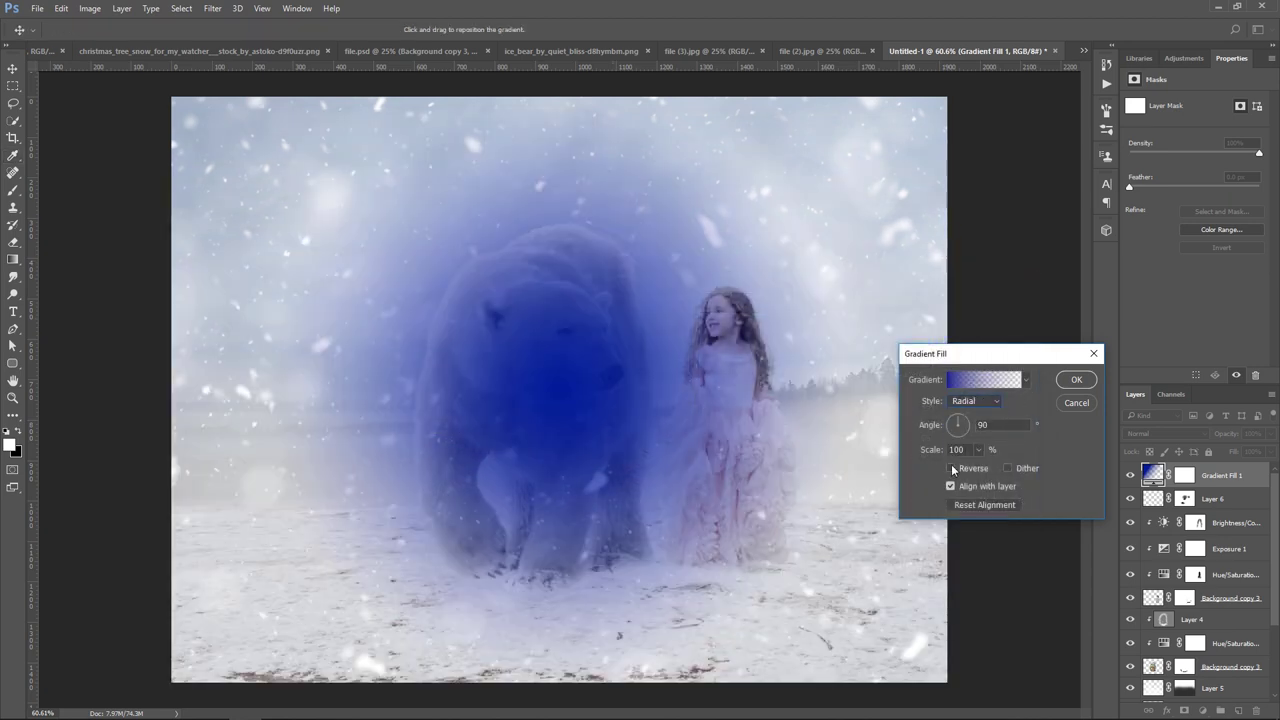
pyautogui.click(951, 469)
pyautogui.click(980, 451)
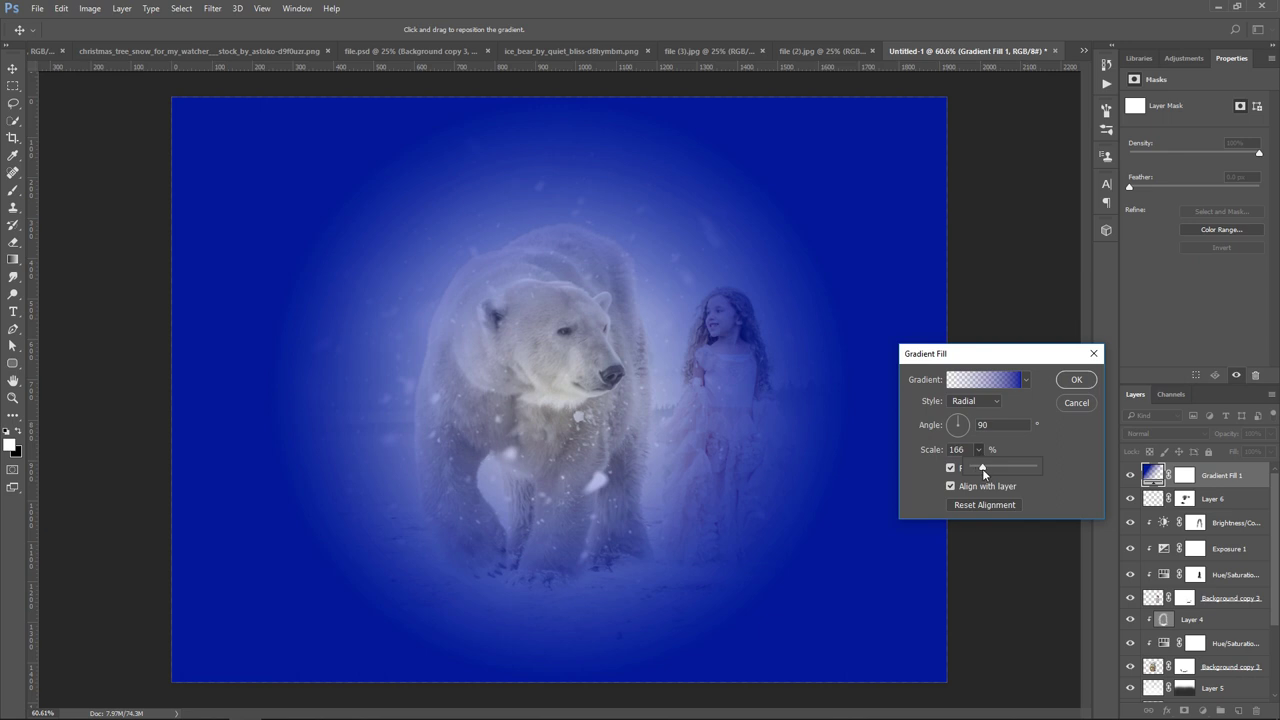
pyautogui.moveTo(981, 468); pyautogui.dragTo(1005, 475)
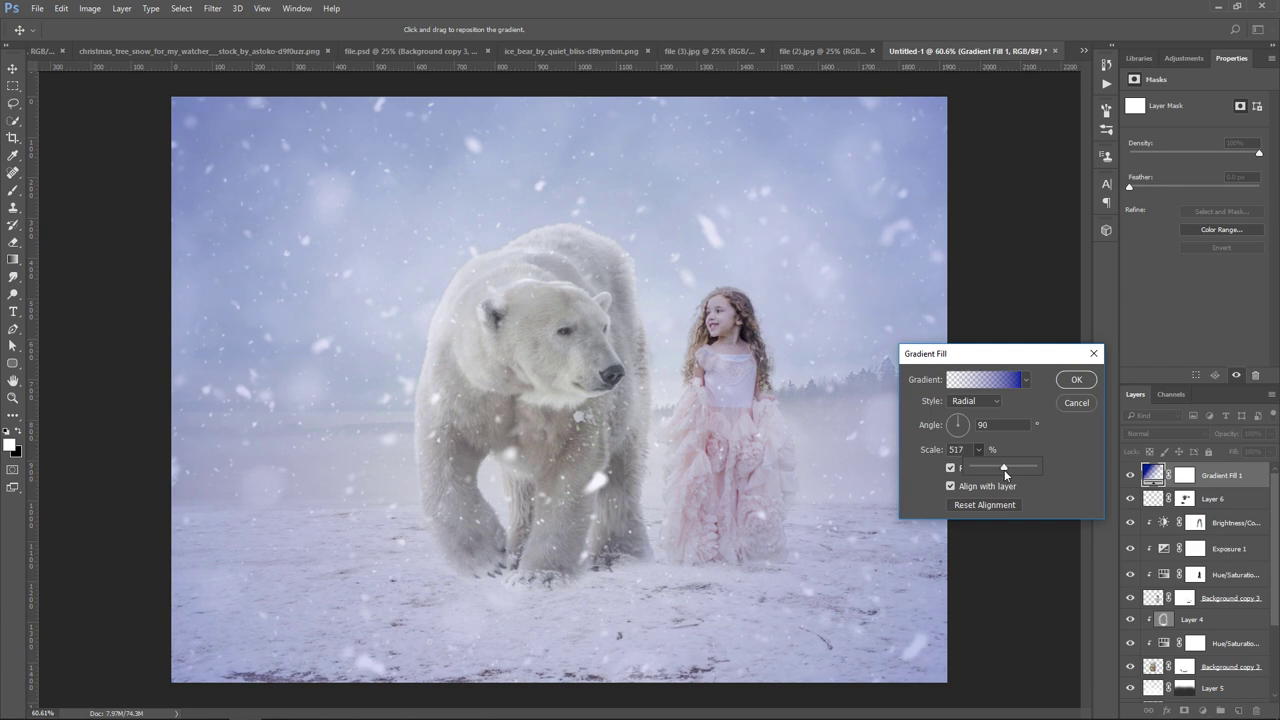
pyautogui.click(1077, 380)
# Step: Paint out the blue tint at the bottom-left on the gradient's mask with a 1000 px brush
pyautogui.click(1186, 477)
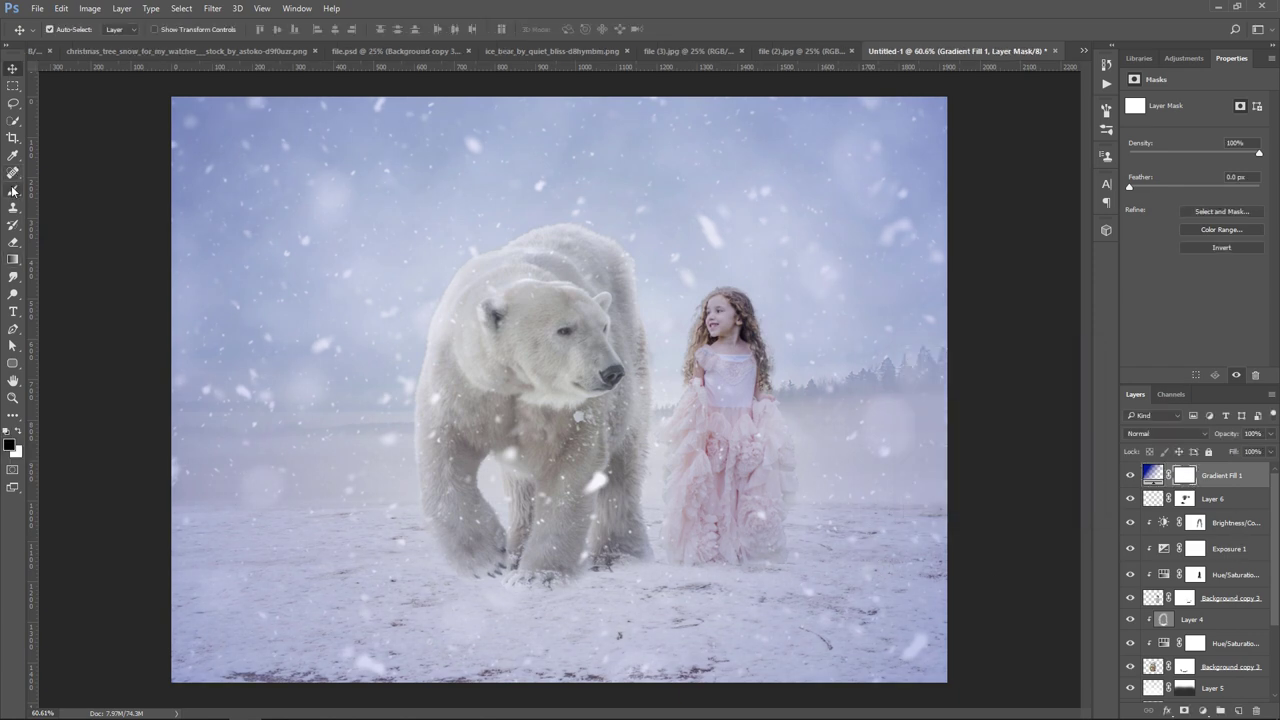
pyautogui.click(13, 190)
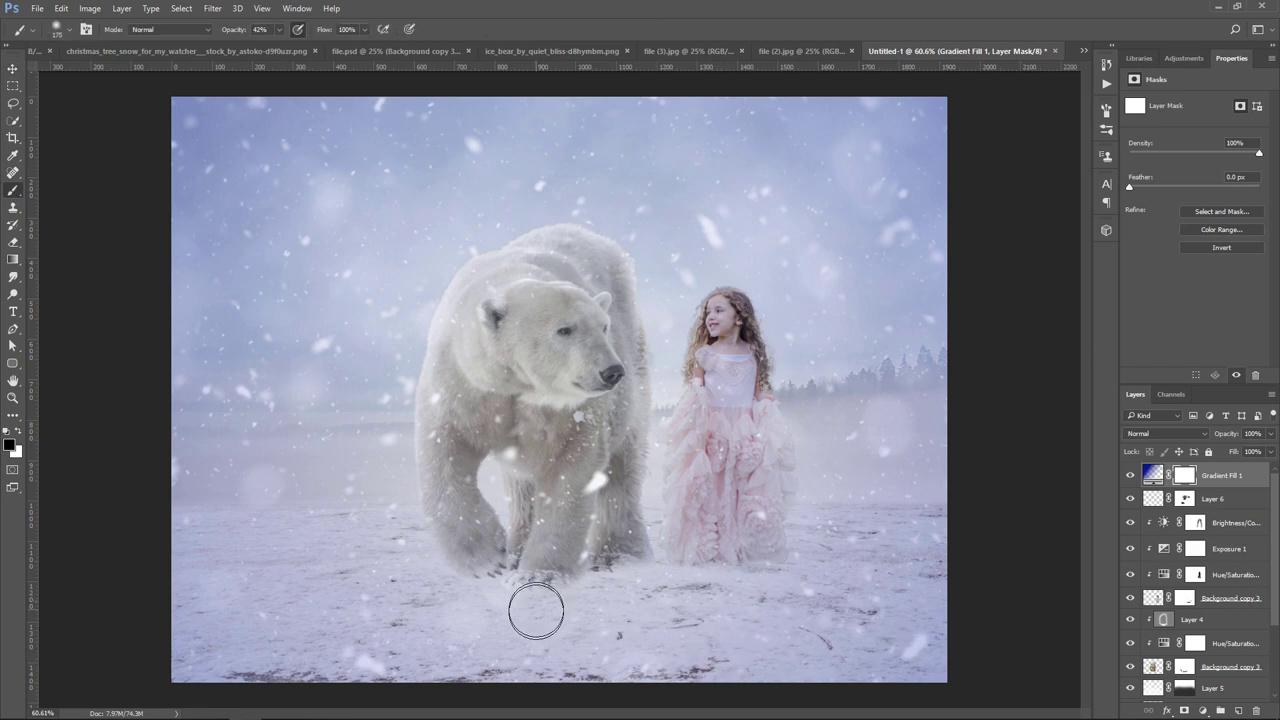
pyautogui.press(']')
pyautogui.press(']')
pyautogui.press(']')
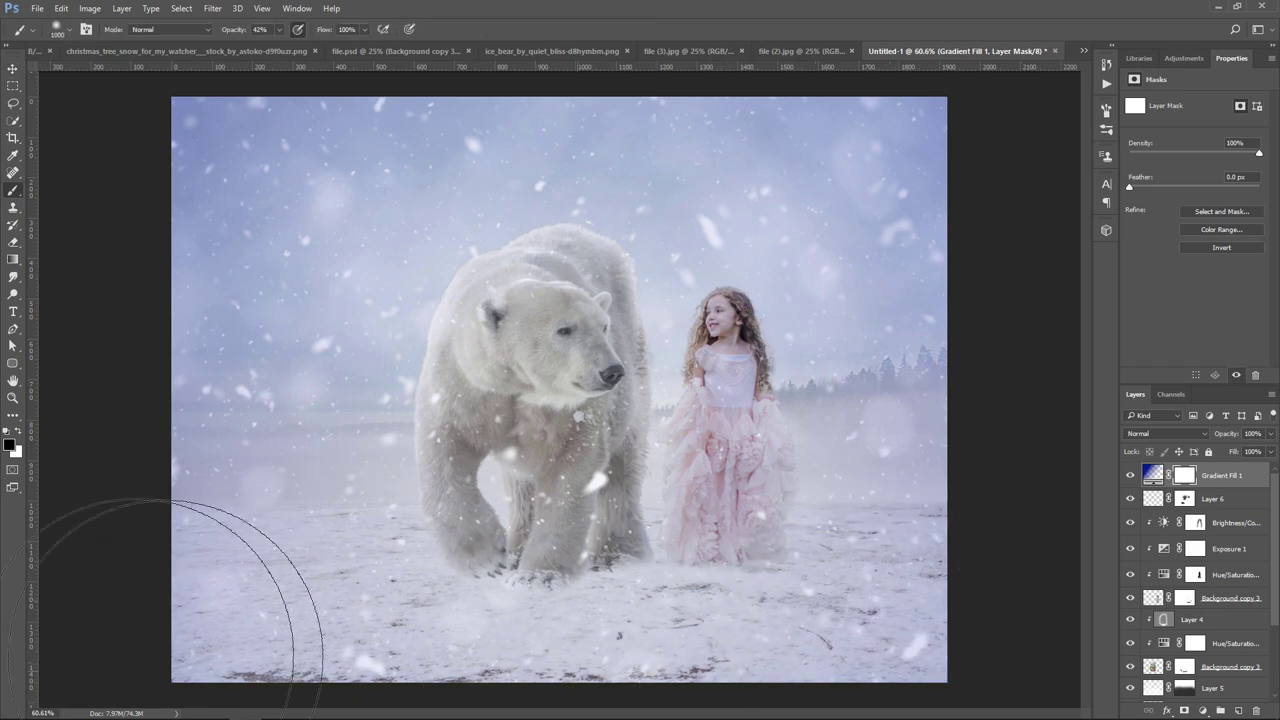
pyautogui.click(150, 690)
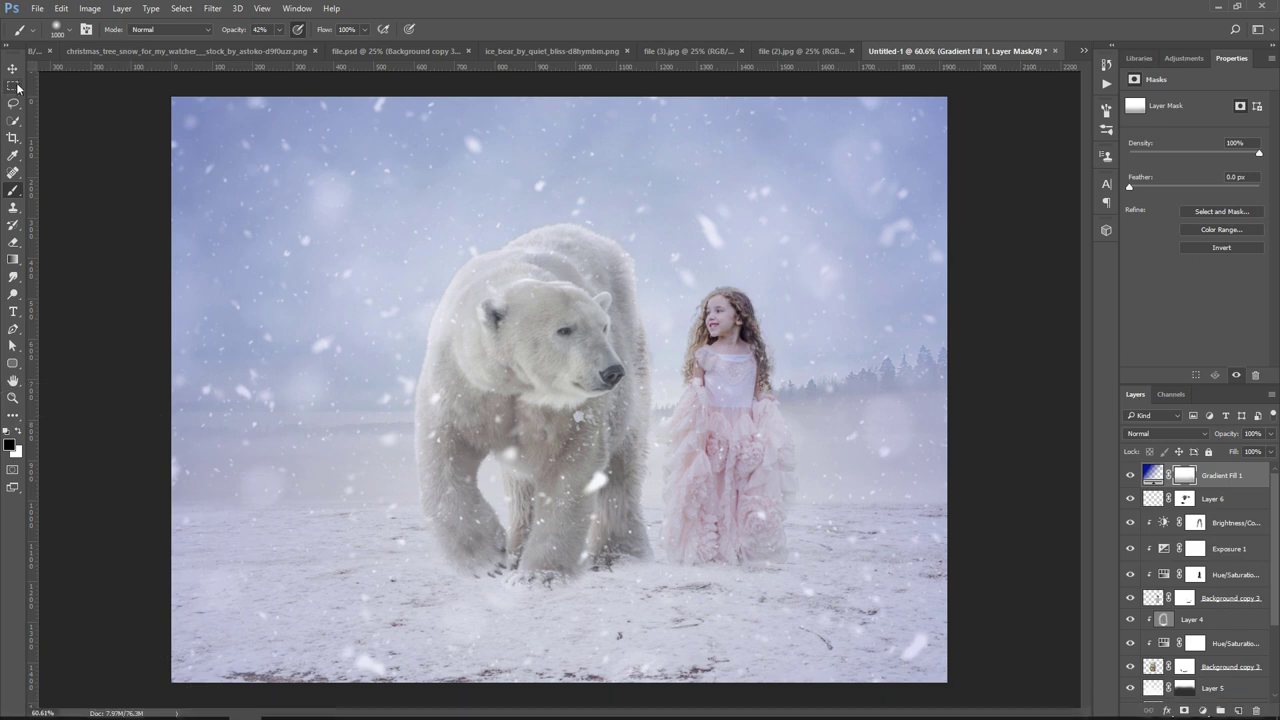
pyautogui.press('v')
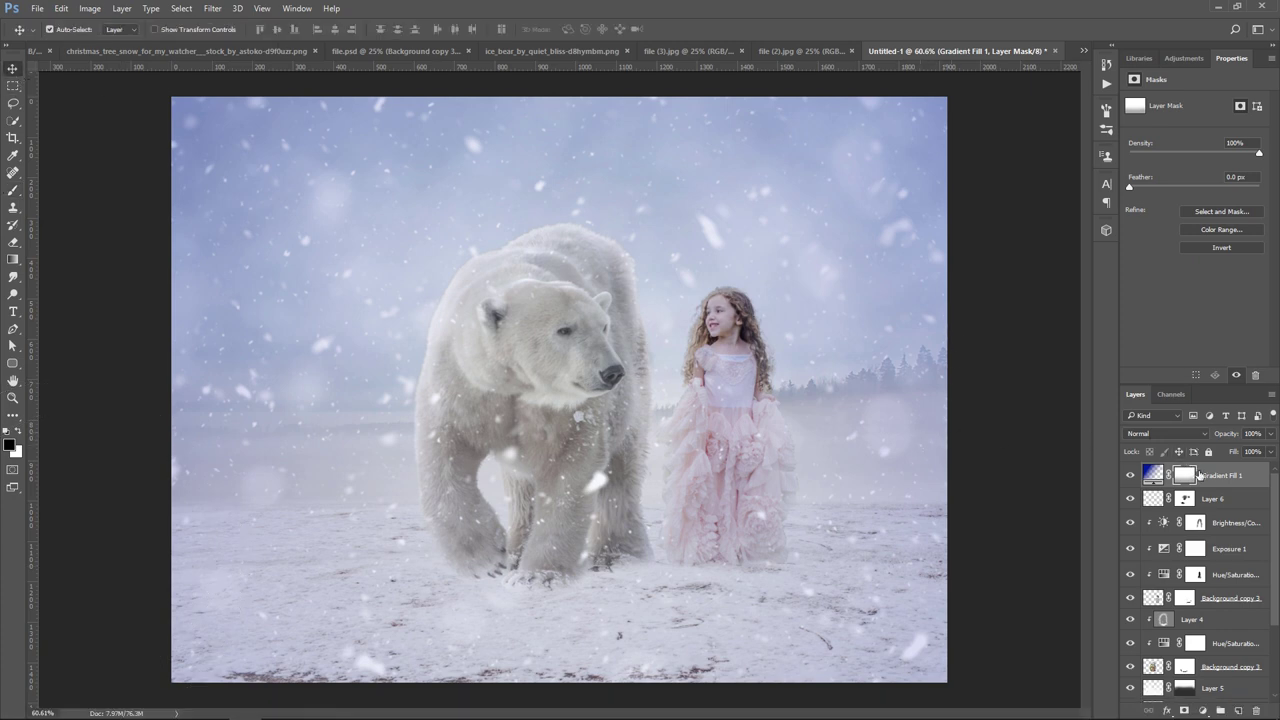
# Step: Bring the snowy pine into the composite and enlarge it about 148% along the left edge
pyautogui.click(255, 51)
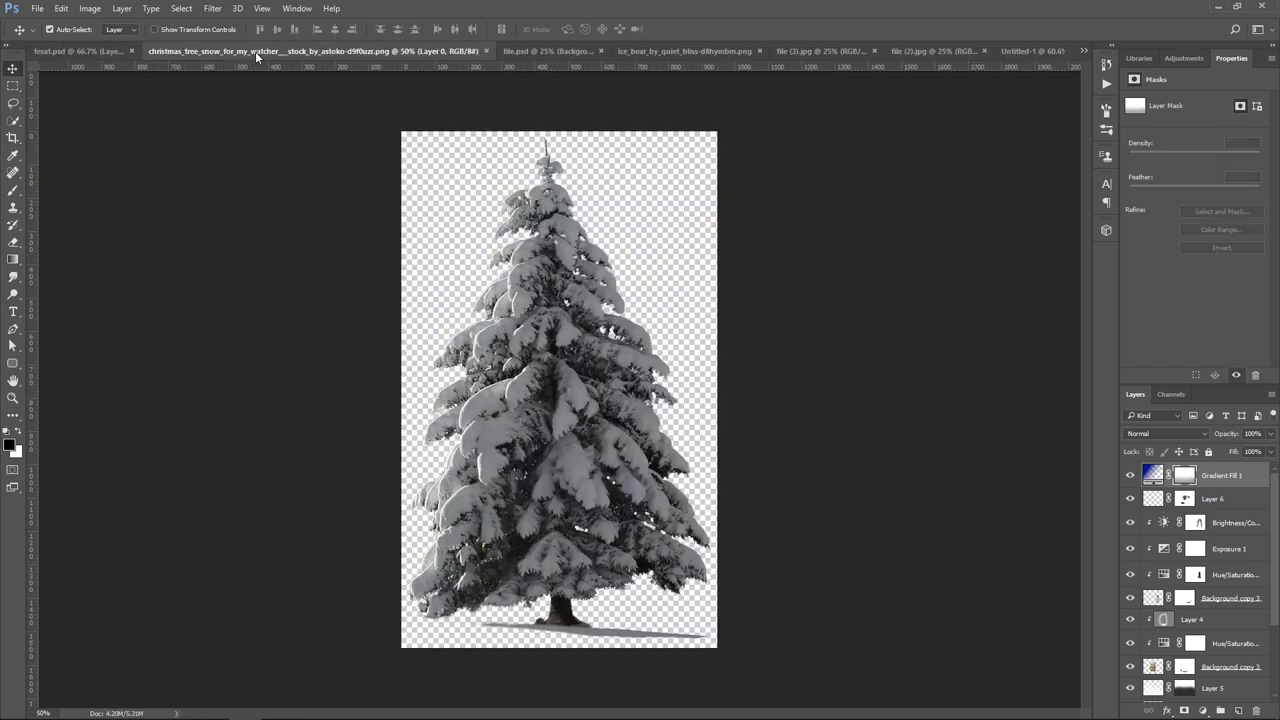
pyautogui.moveTo(683, 303)
pyautogui.mouseDown()
pyautogui.moveTo(1018, 76)
pyautogui.moveTo(614, 379)
pyautogui.mouseUp()
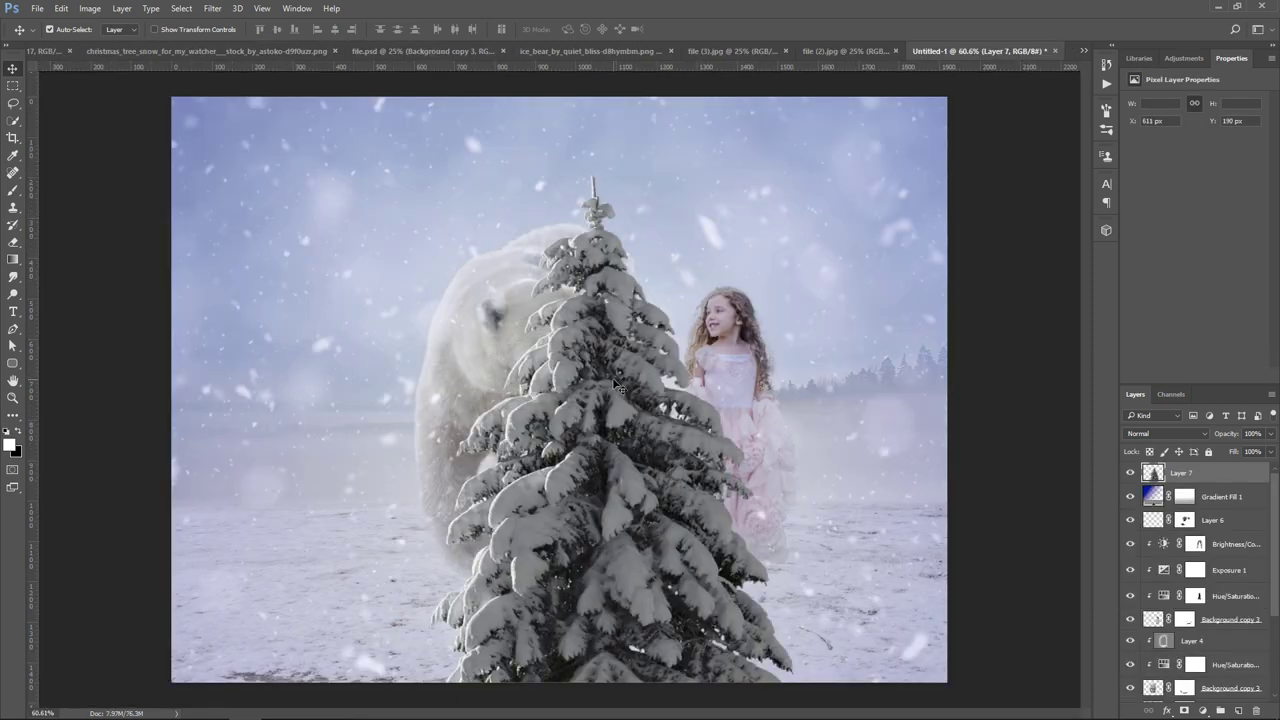
pyautogui.hotkey('ctrl', 't')
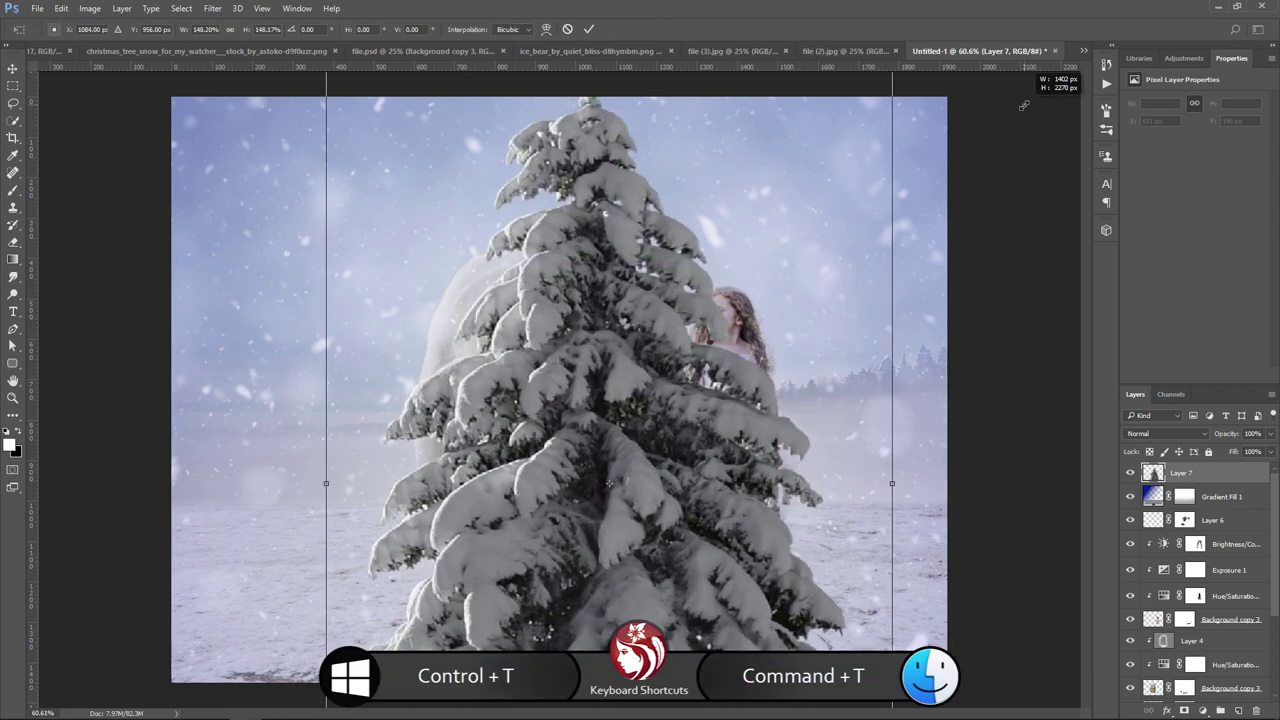
pyautogui.moveTo(807, 412)
pyautogui.mouseDown()
pyautogui.moveTo(367, 295)
pyautogui.moveTo(300, 340)
pyautogui.moveTo(270, 324)
pyautogui.mouseUp()
pyautogui.press('Return')
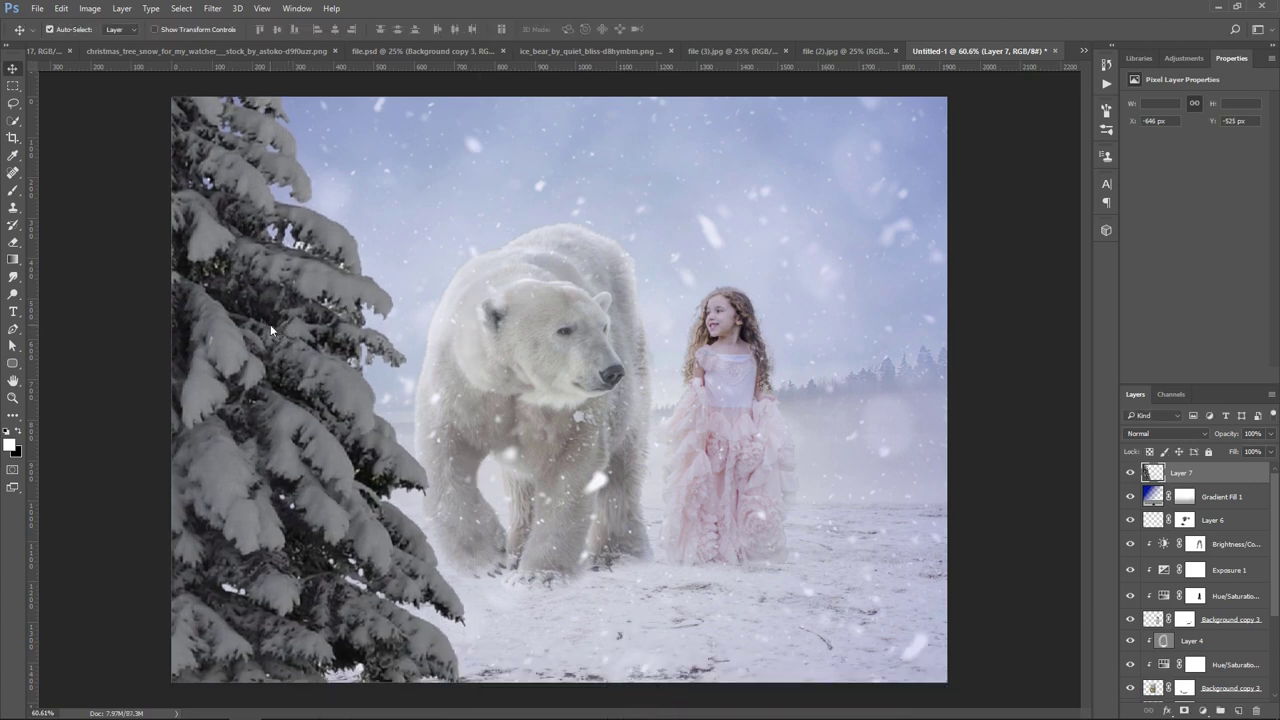
# Step: Soften the pine with a 7-pixel Gaussian Blur
pyautogui.click(212, 8)
pyautogui.moveTo(224, 181)
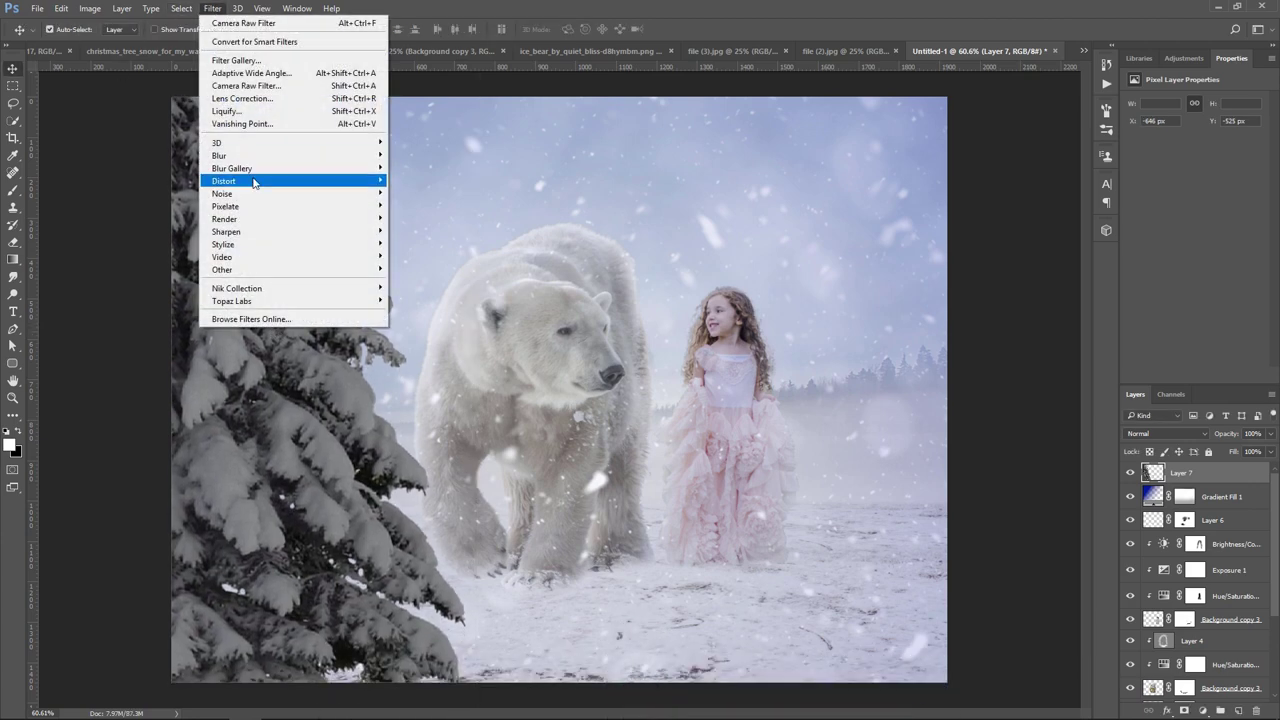
pyautogui.click(424, 205)
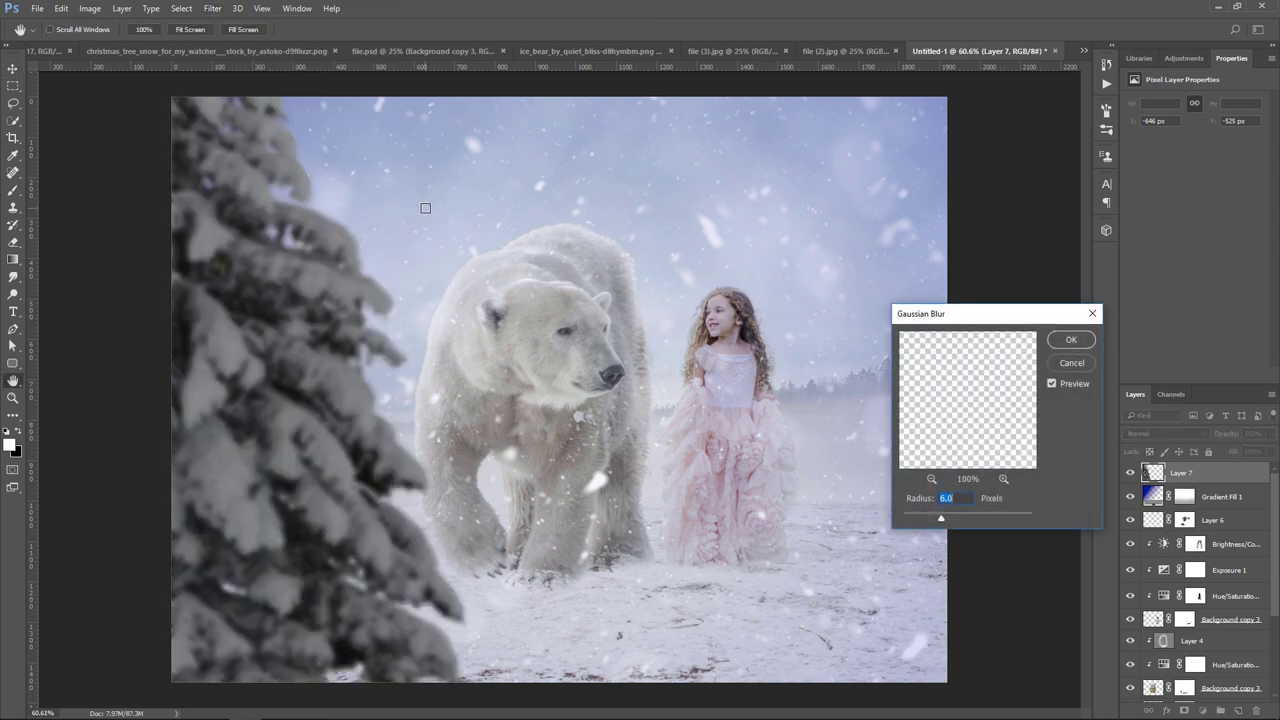
pyautogui.moveTo(942, 524); pyautogui.dragTo(945, 524)
pyautogui.click(1070, 340)
pyautogui.click(1203, 710)
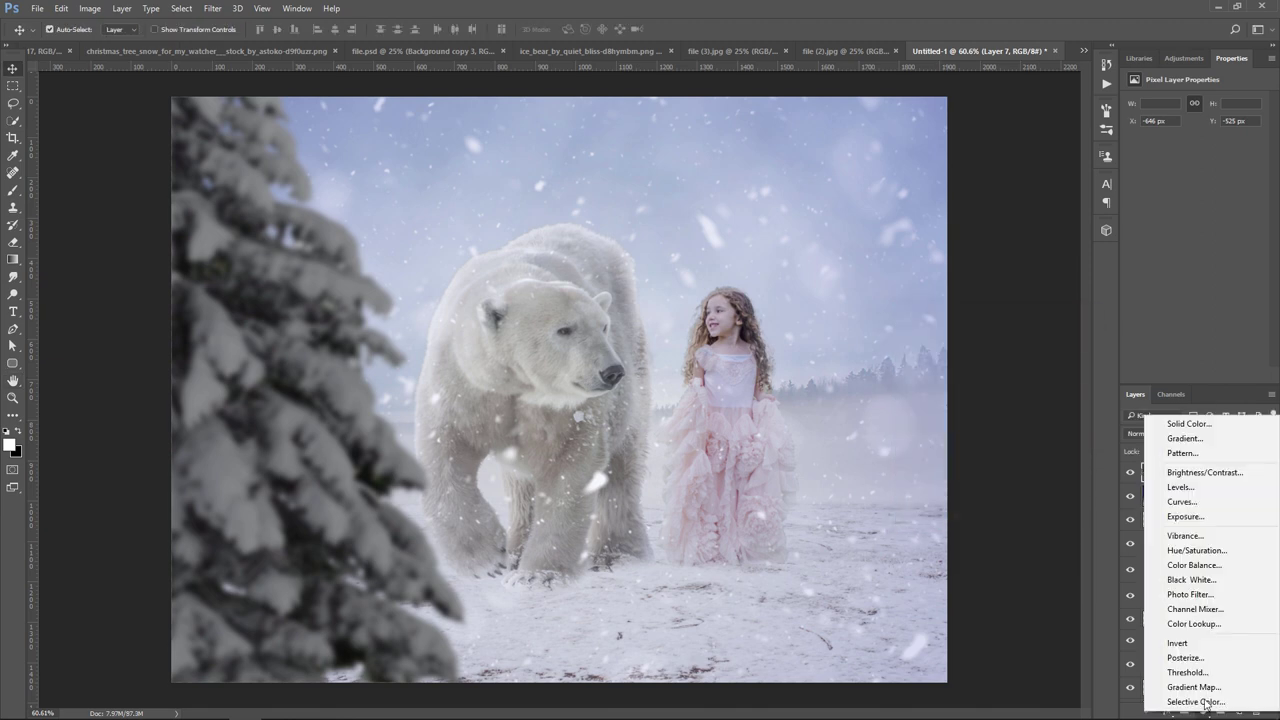
# Step: Clip a Color Balance layer to the pine and shift its midtones toward blue and purple
pyautogui.click(1220, 566)
pyautogui.click(1177, 376)
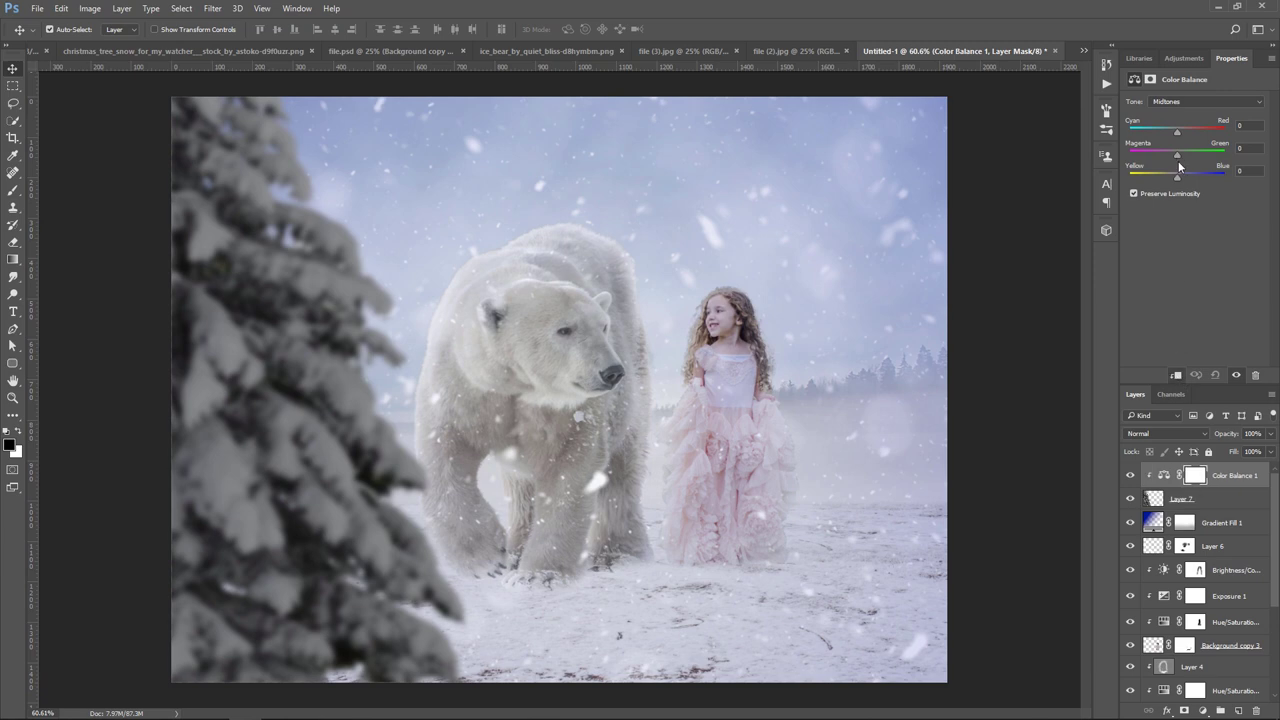
pyautogui.moveTo(1184, 176); pyautogui.dragTo(1194, 180)
pyautogui.moveTo(1172, 133); pyautogui.dragTo(1169, 156)
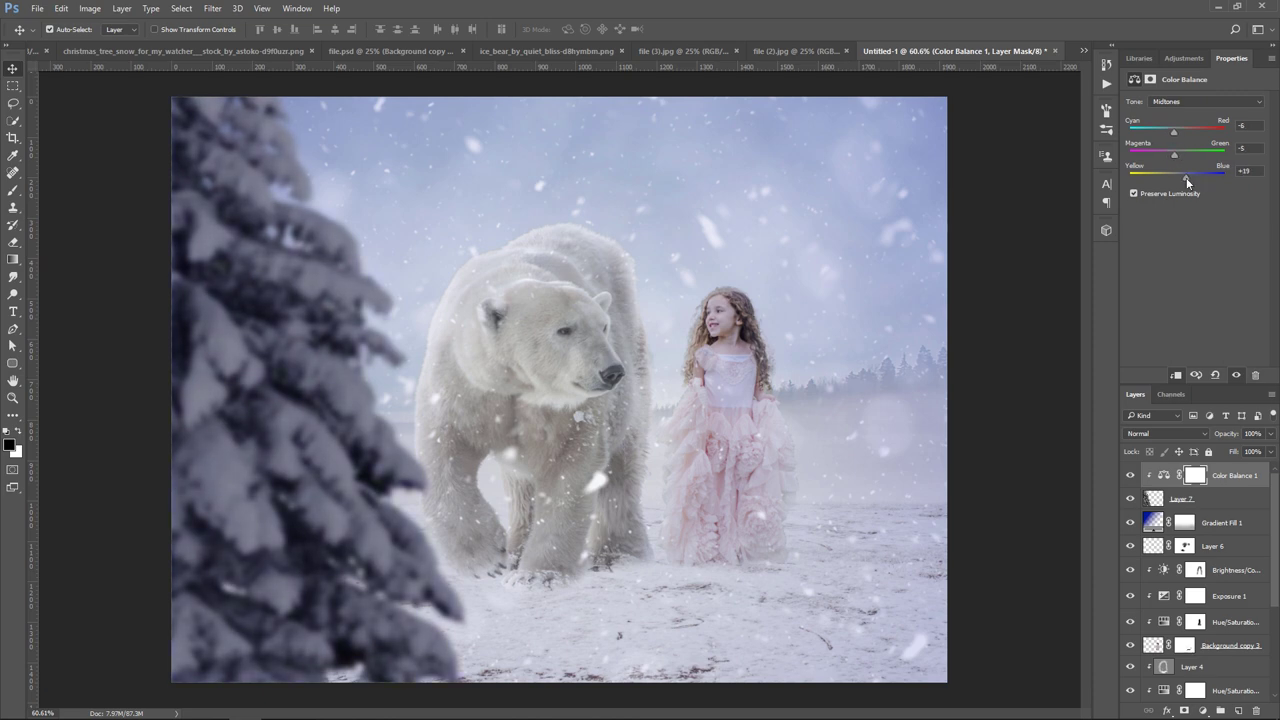
# Step: Add a Curves layer lifting the midpoint from 40 to 68 to brighten the pine
pyautogui.click(1202, 710)
pyautogui.click(1207, 502)
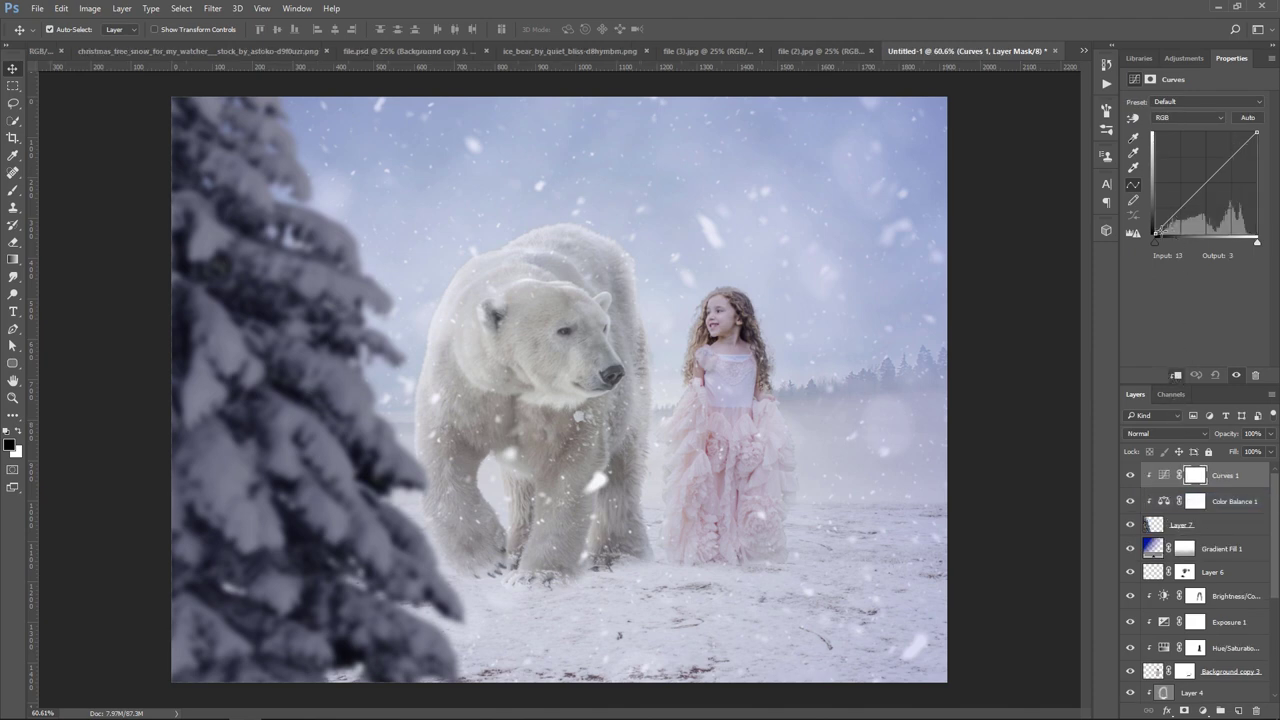
pyautogui.moveTo(1175, 215); pyautogui.dragTo(1172, 207)
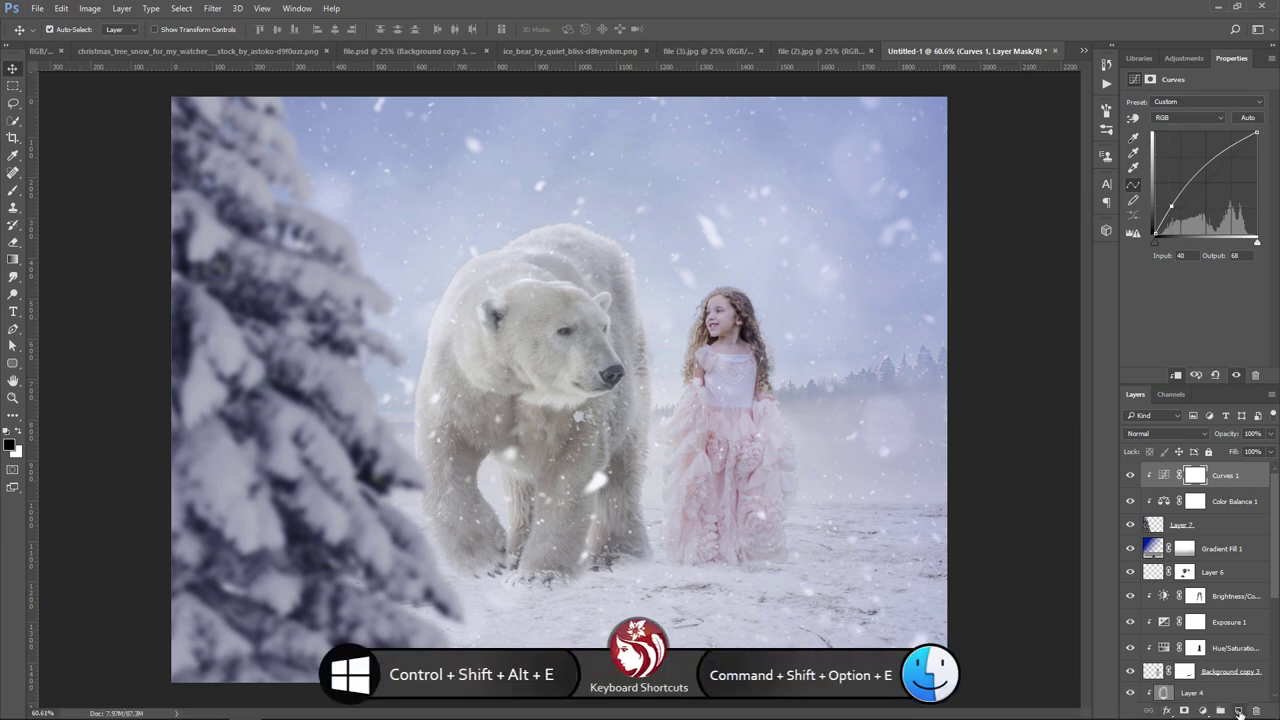
# Step: Stamp all visible layers into Layer 8 with Ctrl+Shift+Alt+E and run Topaz Clean 3 on it
pyautogui.hotkey('ctrl', 'shift', 'alt', 'e')
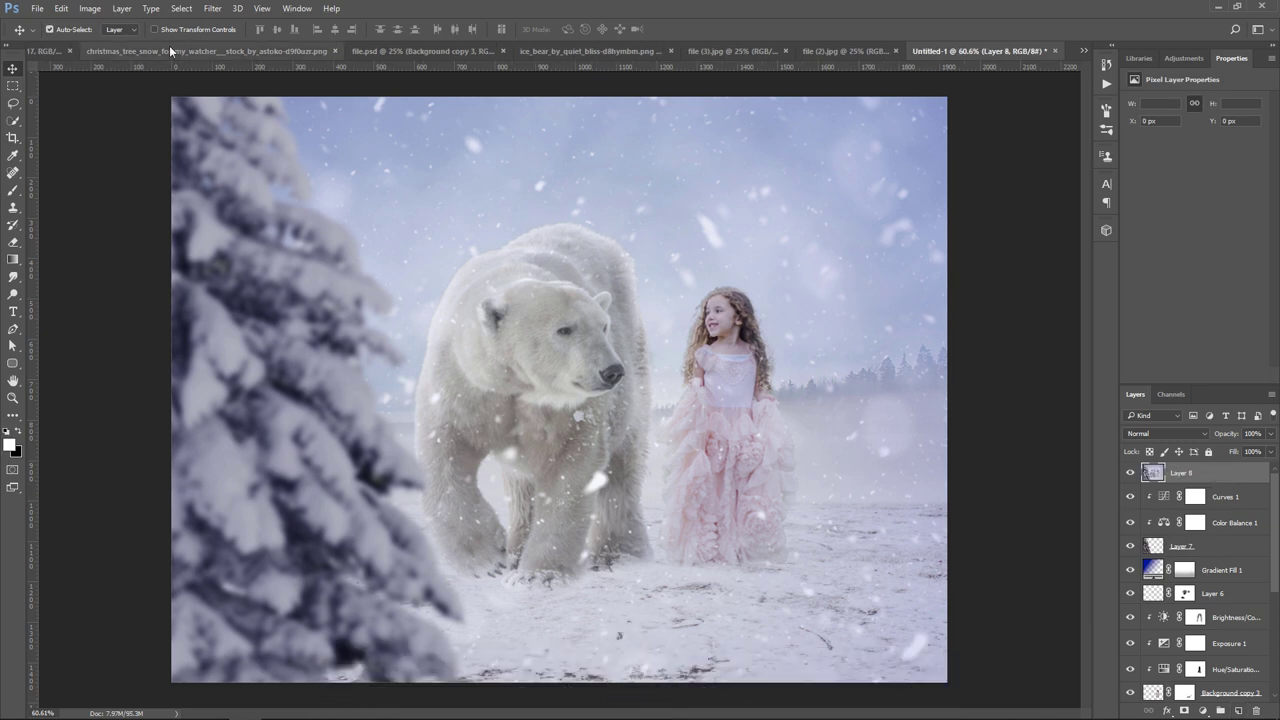
pyautogui.click(213, 8)
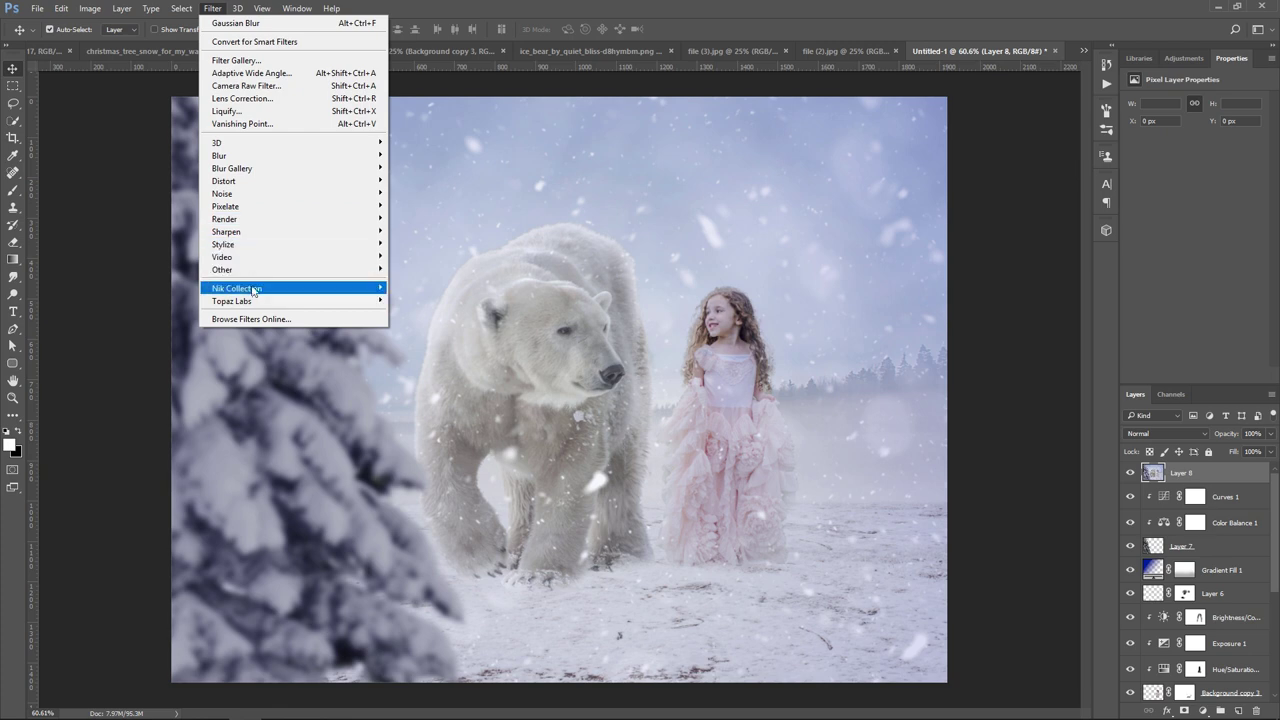
pyautogui.moveTo(232, 301)
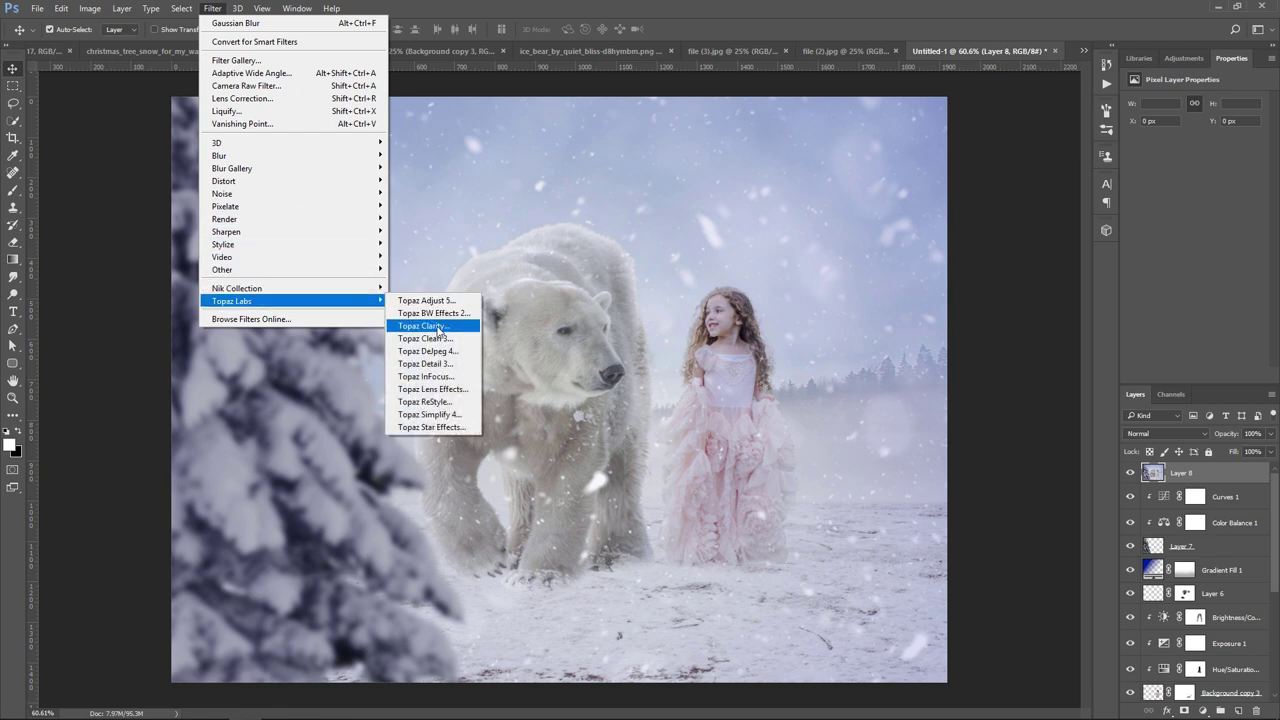
pyautogui.click(437, 340)
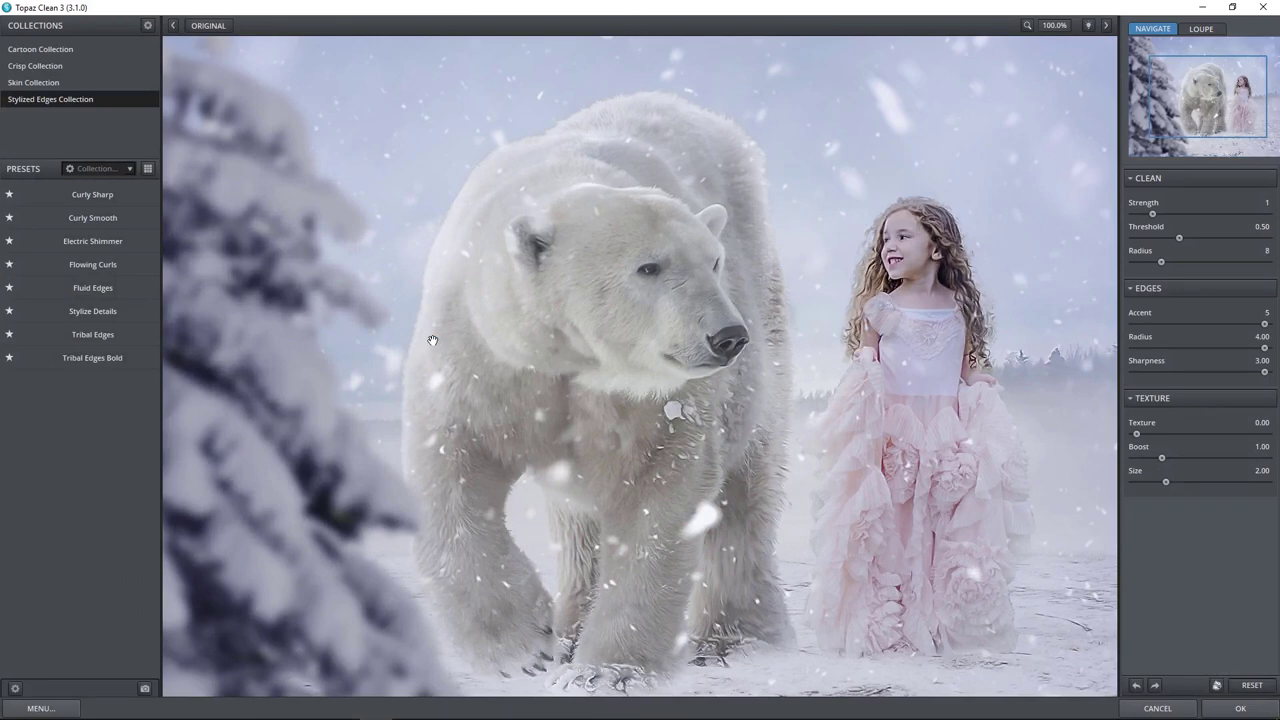
# Step: Apply the Fluid Edges preset from the Stylized Edges Collection to Layer 8
pyautogui.click(95, 289)
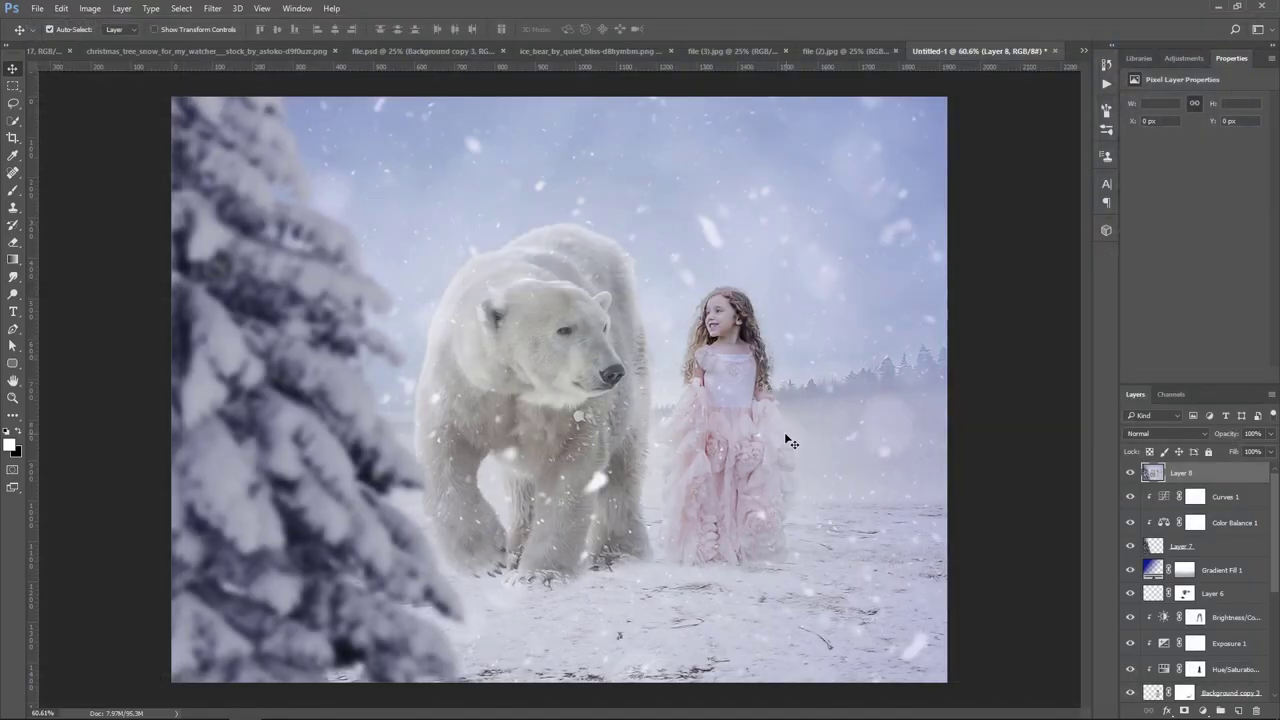
# Step: Mask Layer 8 and paint black at 42% over the right-hand snow and fog to hide the effect
pyautogui.click(1184, 711)
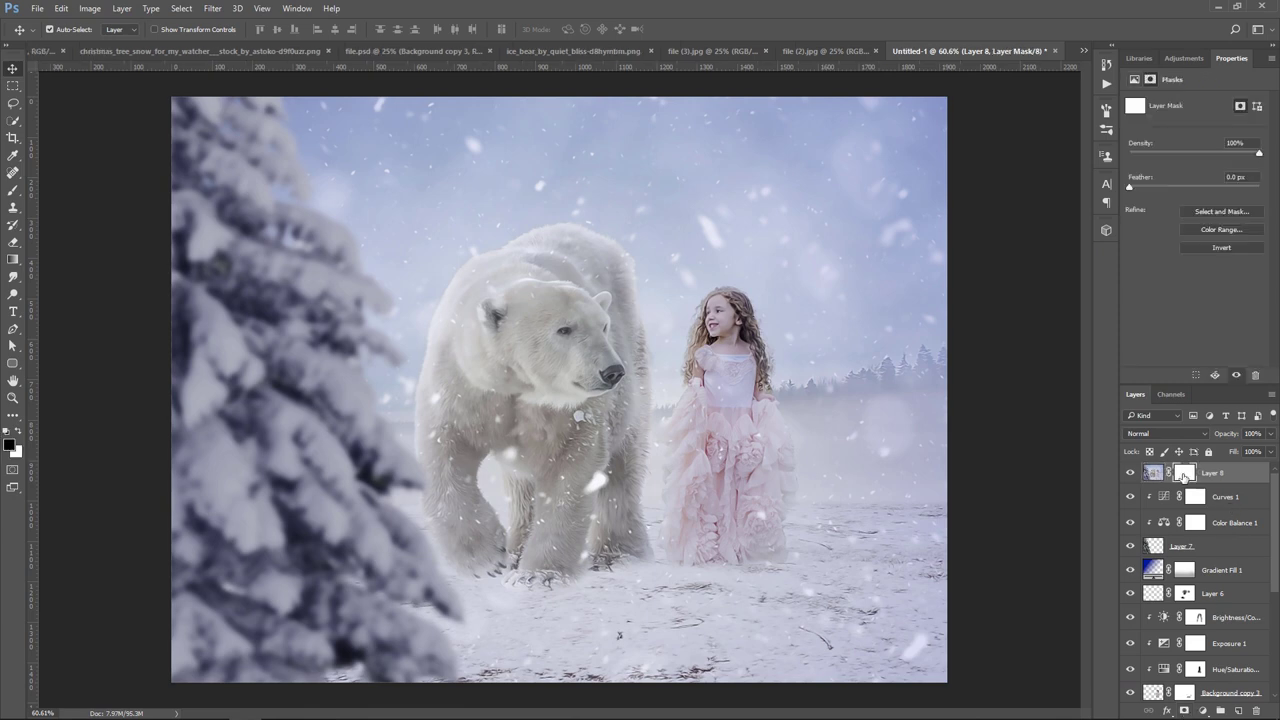
pyautogui.click(13, 189)
pyautogui.press('[')
pyautogui.press('[')
pyautogui.press('[')
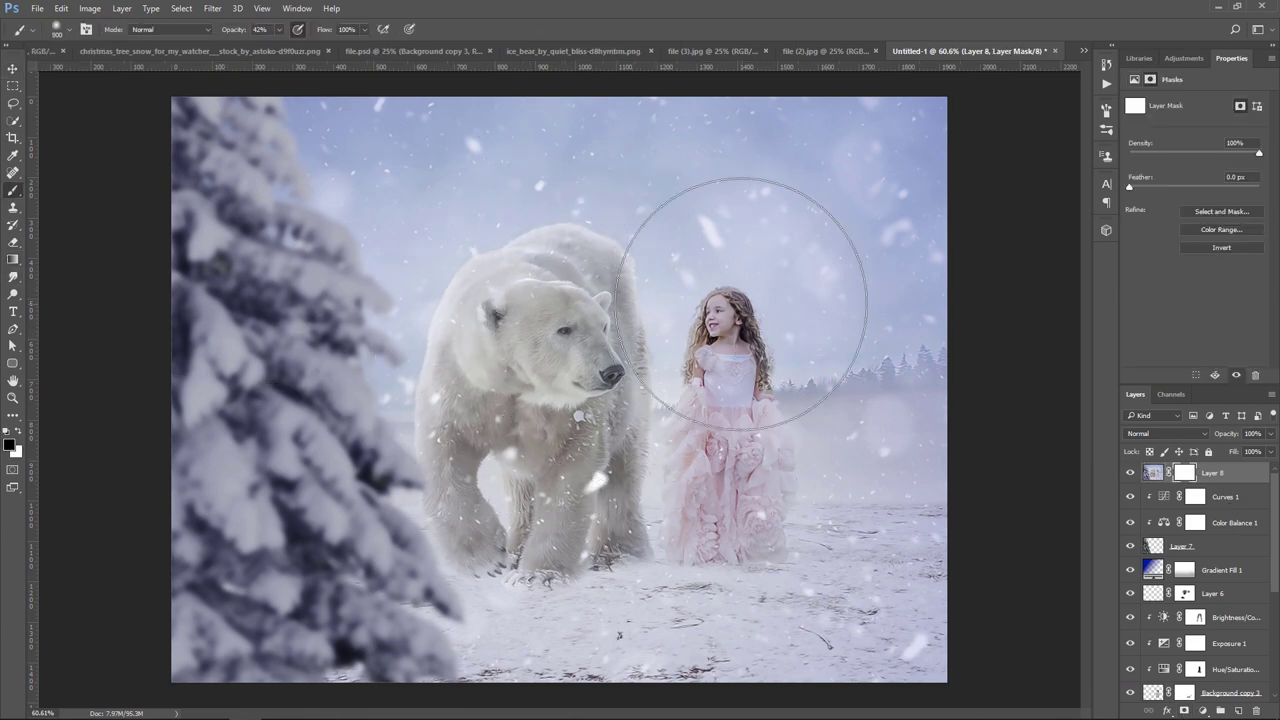
pyautogui.press('[')
pyautogui.press('[')
pyautogui.press('[')
pyautogui.press('[')
pyautogui.press('[')
pyautogui.press('[')
pyautogui.press('[')
pyautogui.press('[')
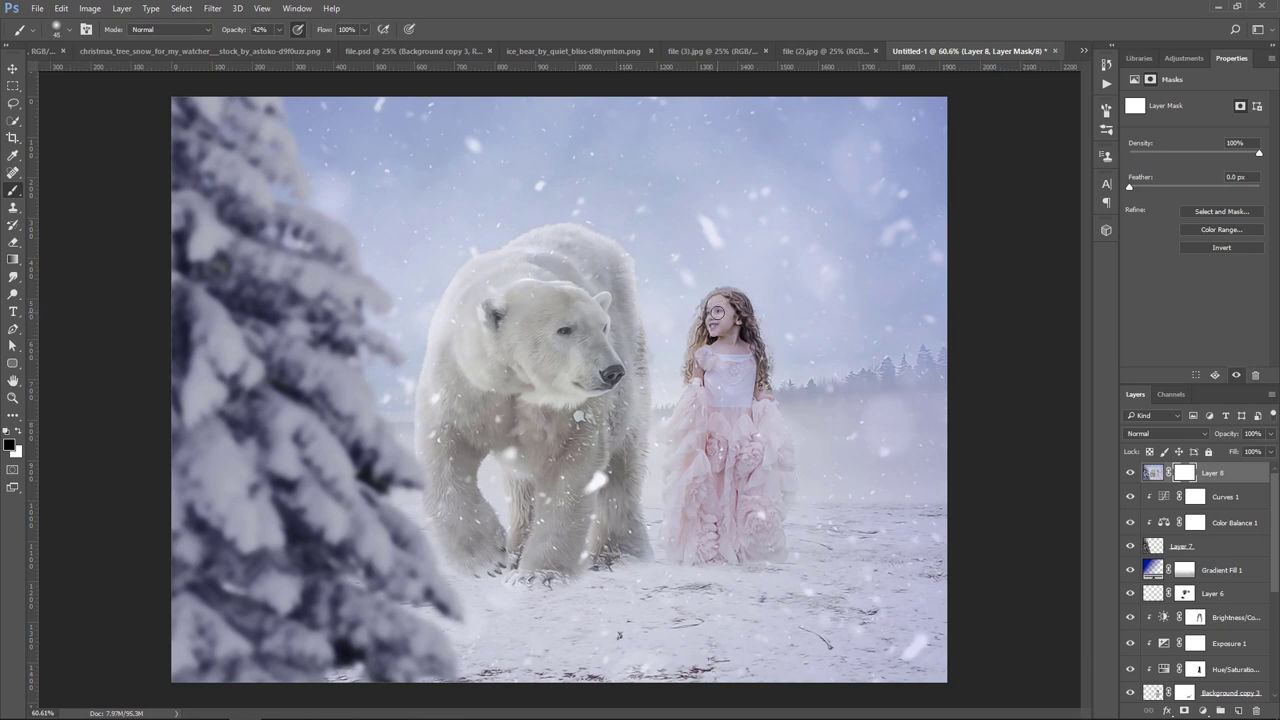
pyautogui.press(']')
pyautogui.press(']')
pyautogui.press(']')
pyautogui.press(']')
pyautogui.press(']')
pyautogui.press(']')
pyautogui.press(']')
pyautogui.press(']')
pyautogui.press(']')
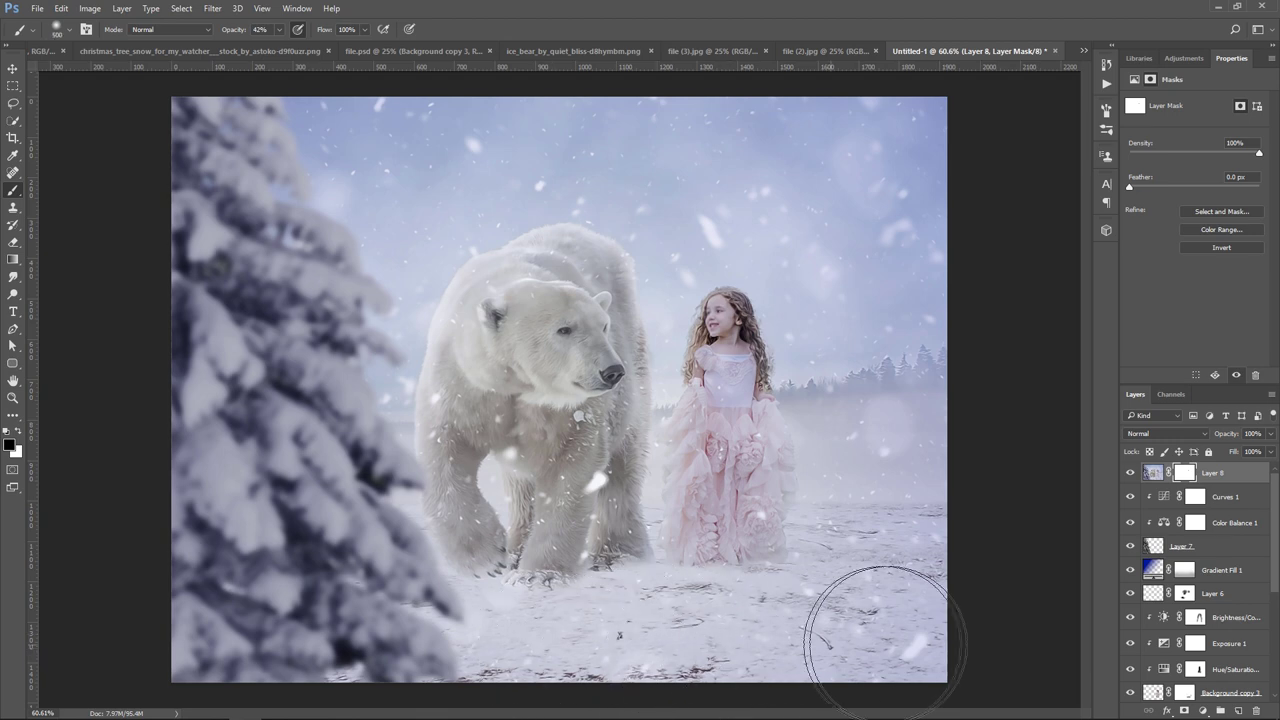
pyautogui.moveTo(887, 638); pyautogui.dragTo(863, 560)
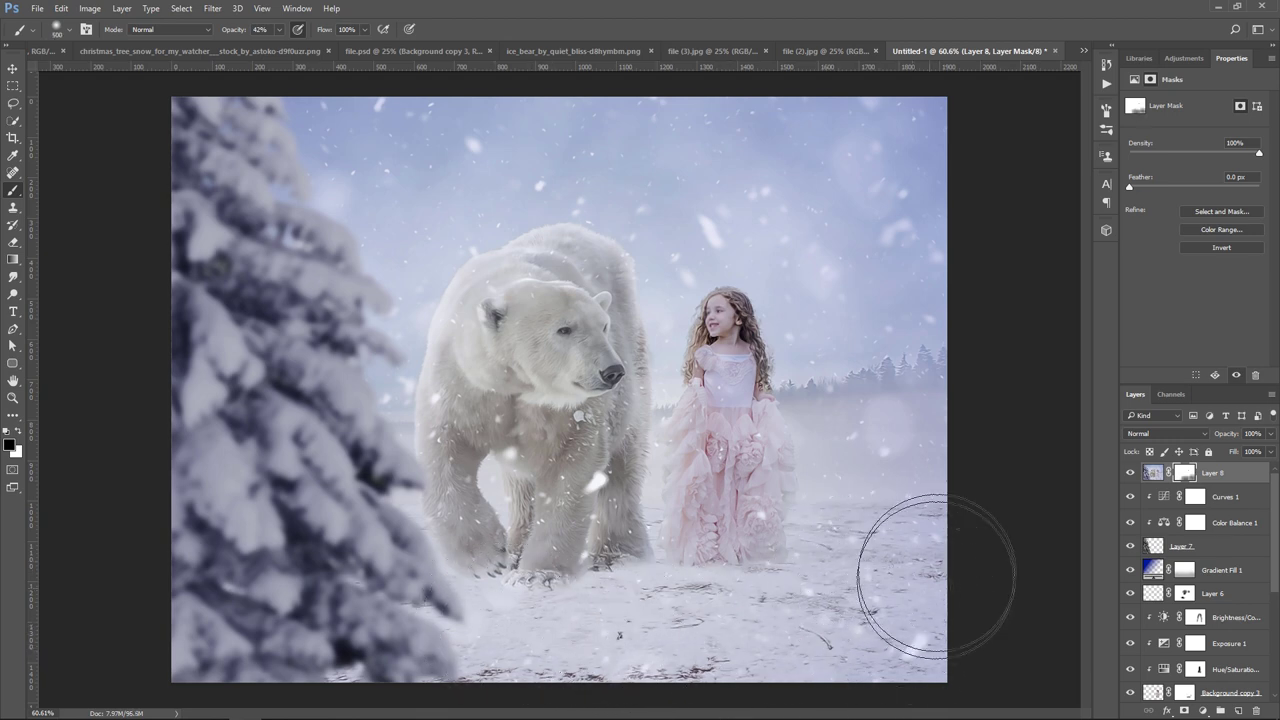
pyautogui.moveTo(936, 576)
pyautogui.mouseDown()
pyautogui.moveTo(908, 423)
pyautogui.moveTo(986, 634)
pyautogui.moveTo(851, 634)
pyautogui.moveTo(714, 685)
pyautogui.mouseUp()
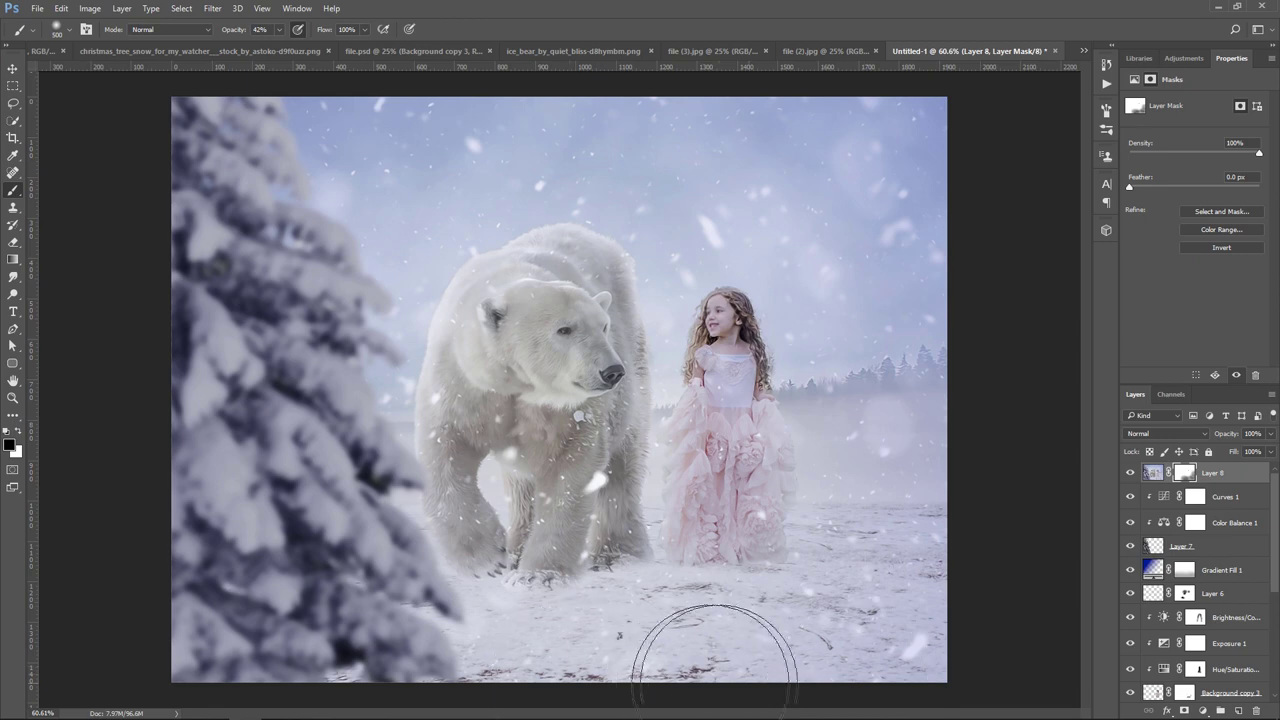
pyautogui.press('v')
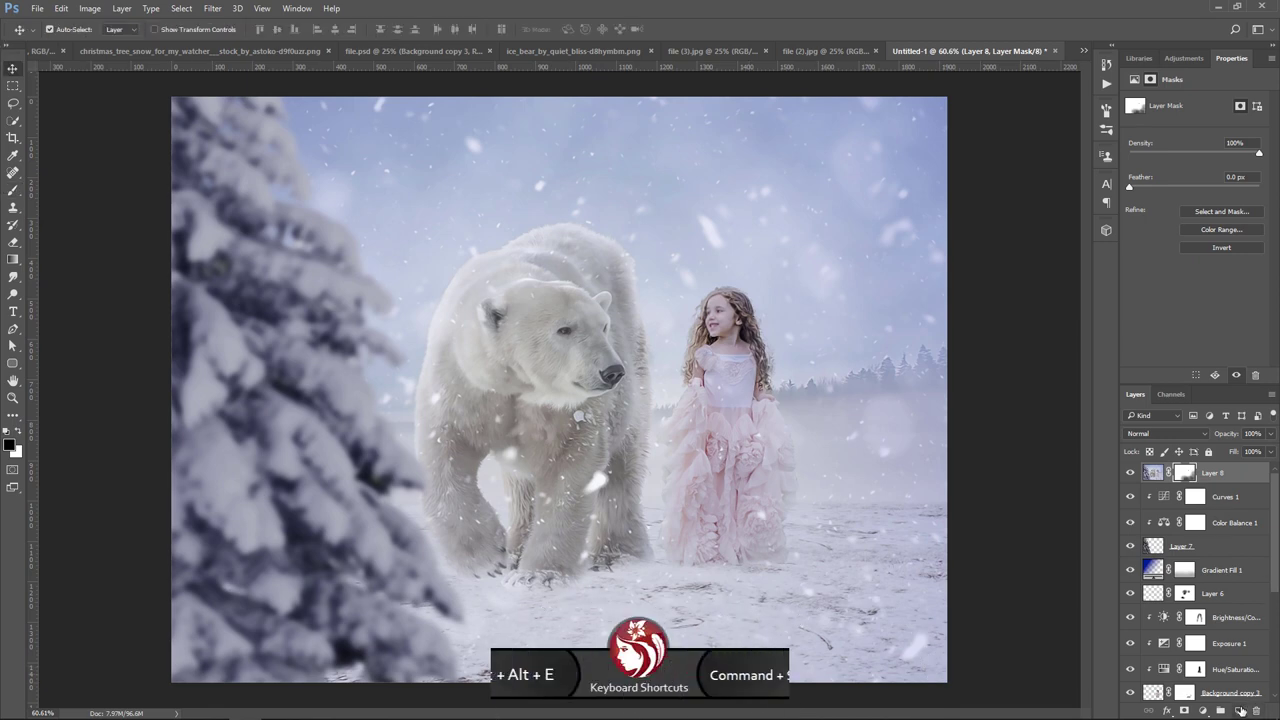
# Step: Stamp visible layers into Layer 9 and launch Color Efex Pro 4 on it
pyautogui.hotkey('ctrl', 'shift', 'alt', 'e')
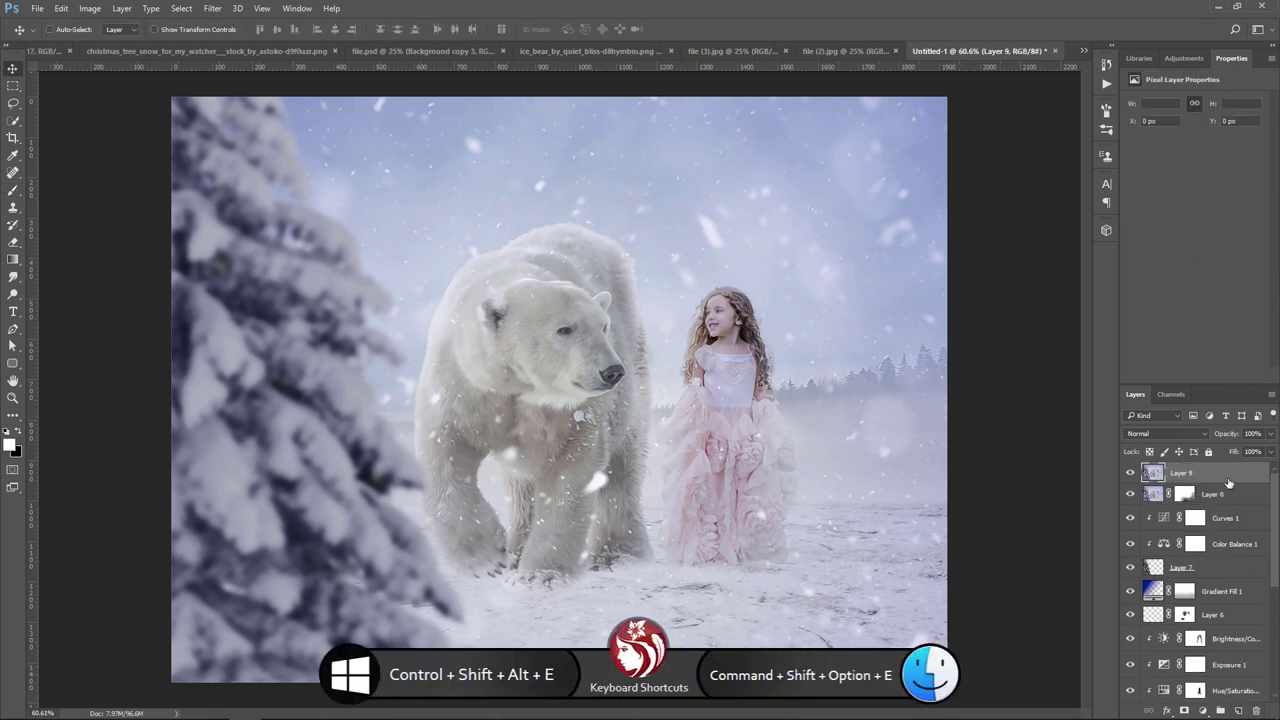
pyautogui.click(212, 8)
pyautogui.moveTo(237, 288)
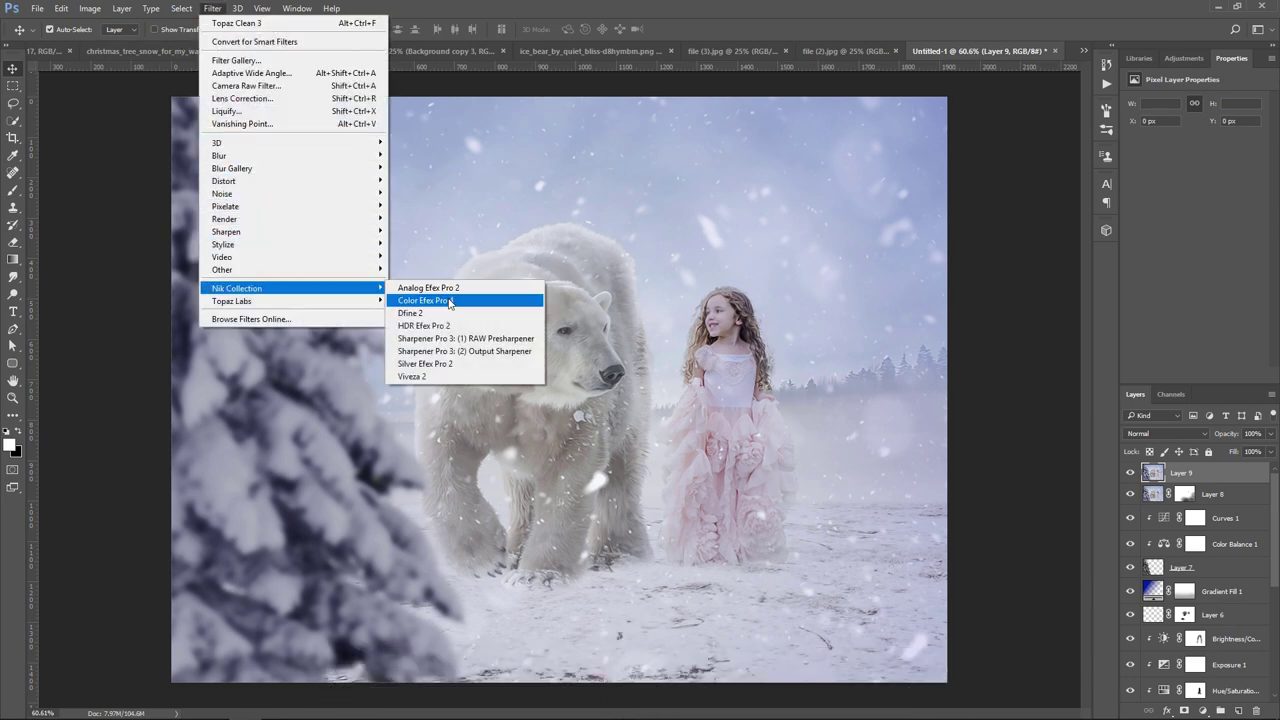
pyautogui.click(449, 302)
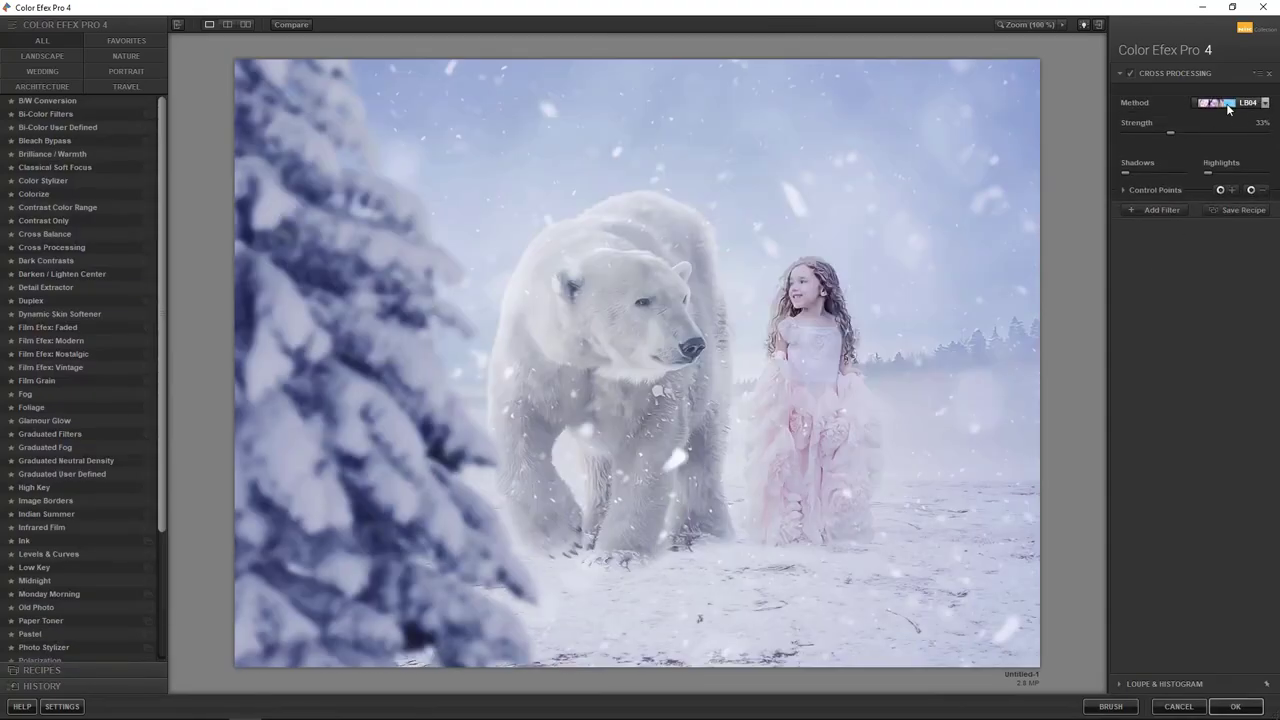
# Step: Set Cross Processing to method LB04 and add Brilliance / Warmth with Warmth at -22%
pyautogui.click(1229, 108)
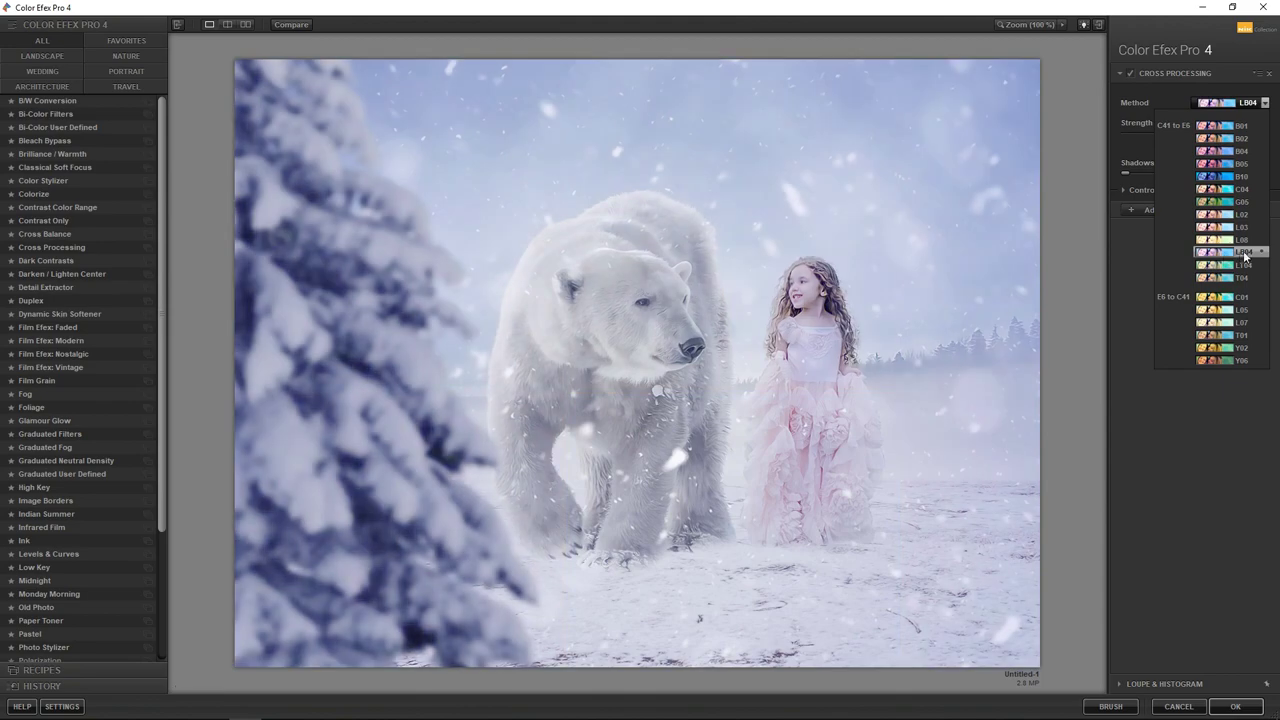
pyautogui.click(1227, 251)
pyautogui.click(1168, 212)
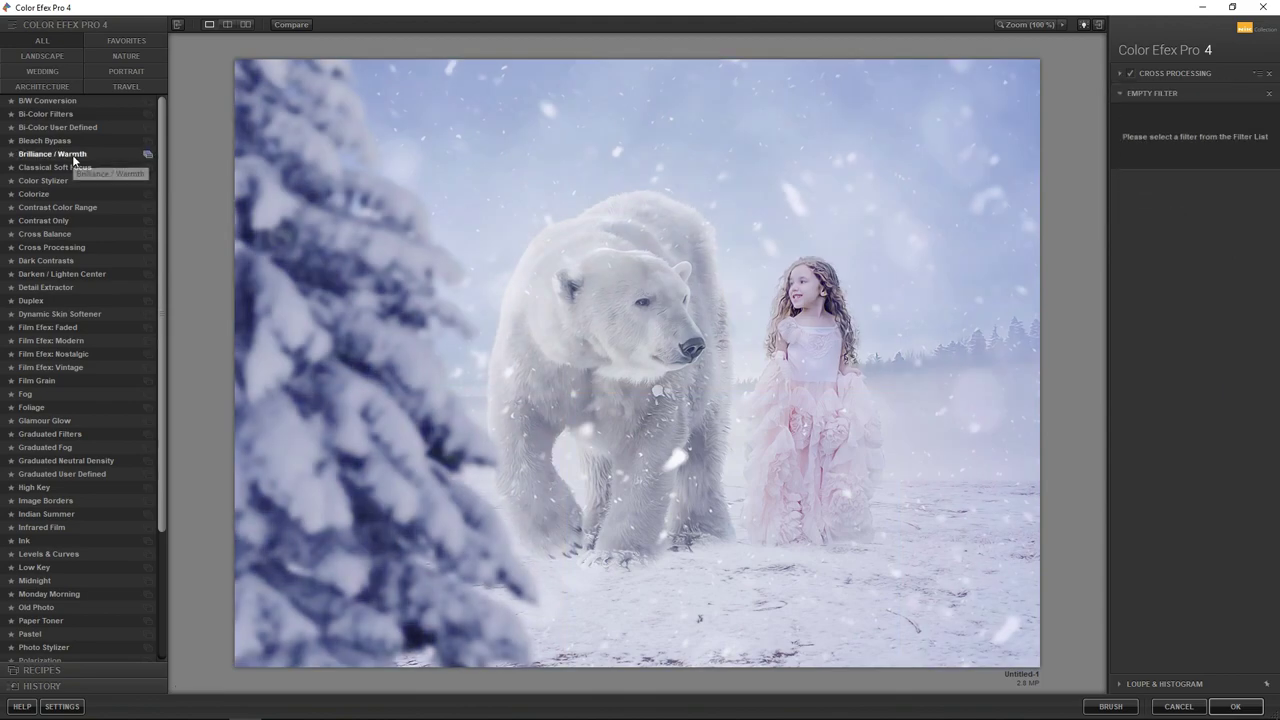
pyautogui.click(107, 155)
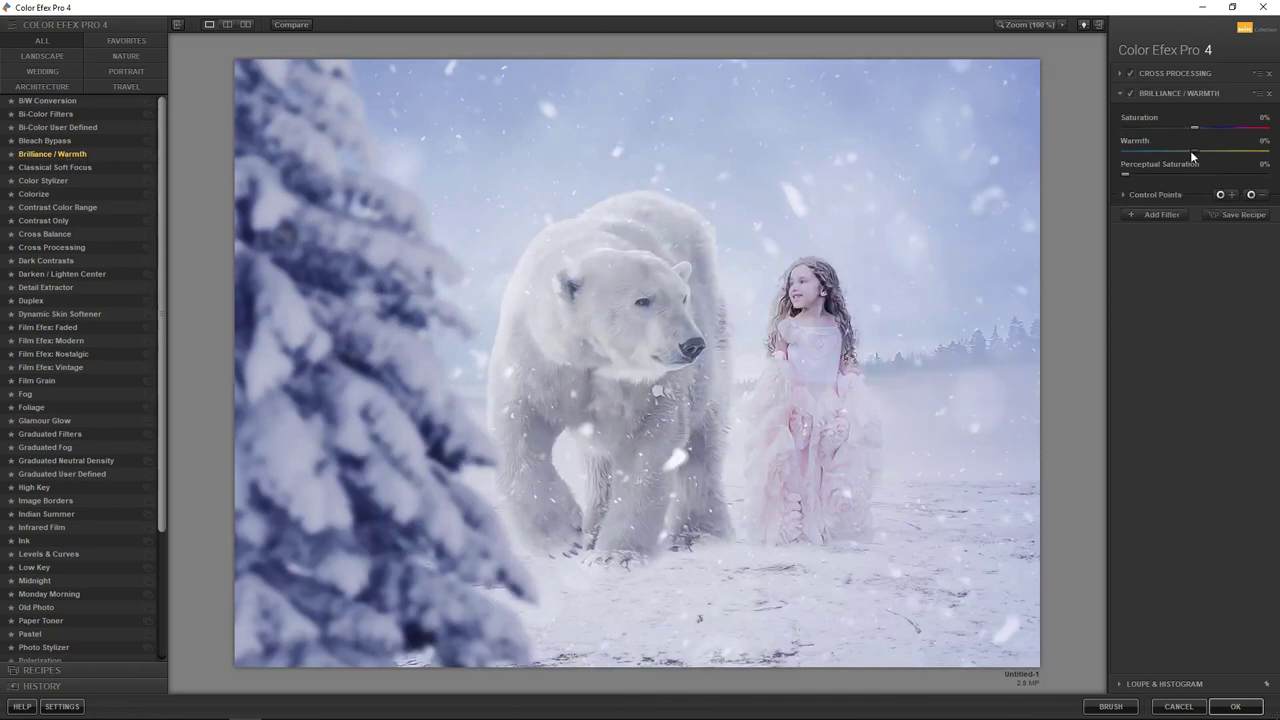
pyautogui.moveTo(1192, 151); pyautogui.dragTo(1179, 151)
pyautogui.moveTo(1184, 151); pyautogui.dragTo(1178, 151)
# Step: Add Detail Extractor with a widened control point on the bear's head, slightly reduced
pyautogui.click(1169, 214)
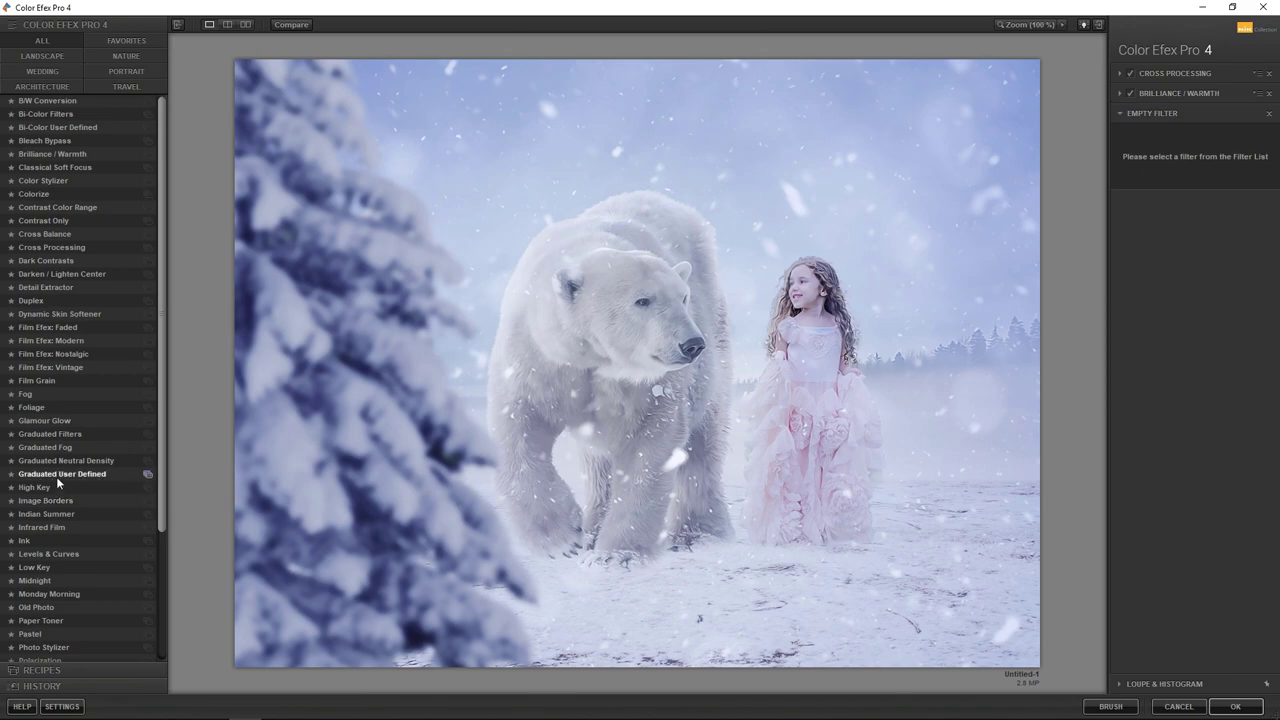
pyautogui.click(70, 288)
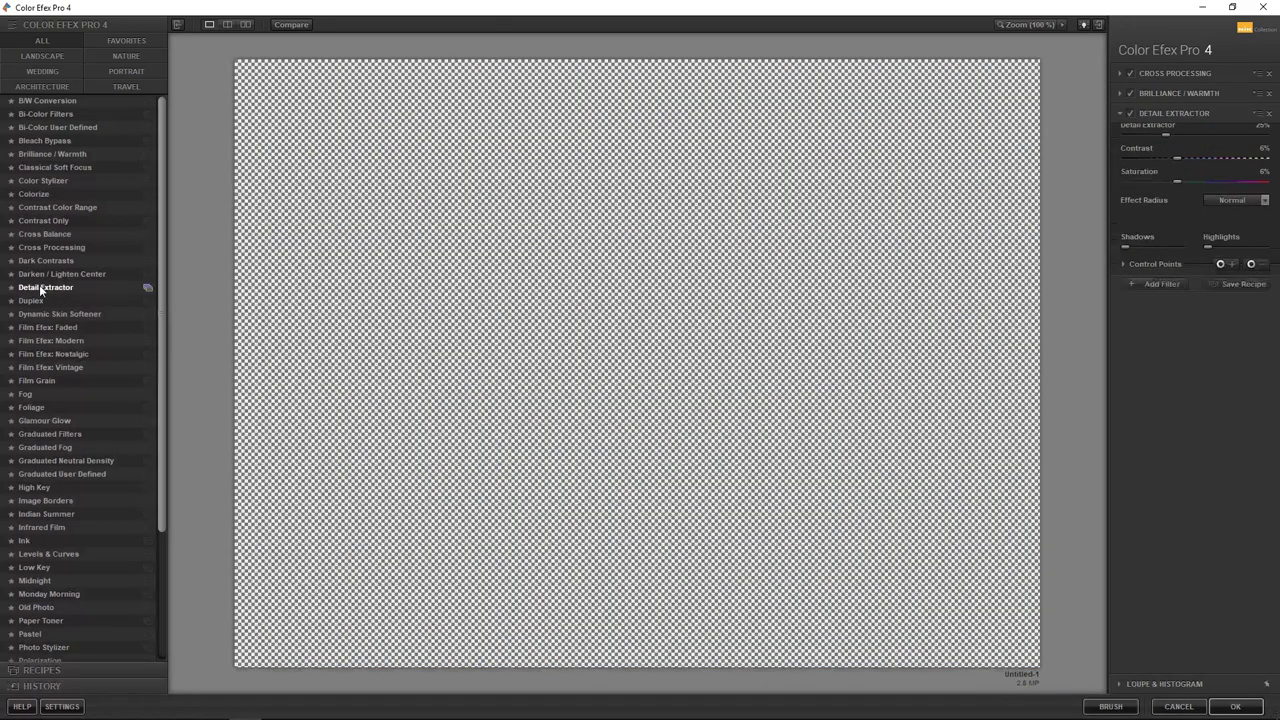
pyautogui.click(1220, 276)
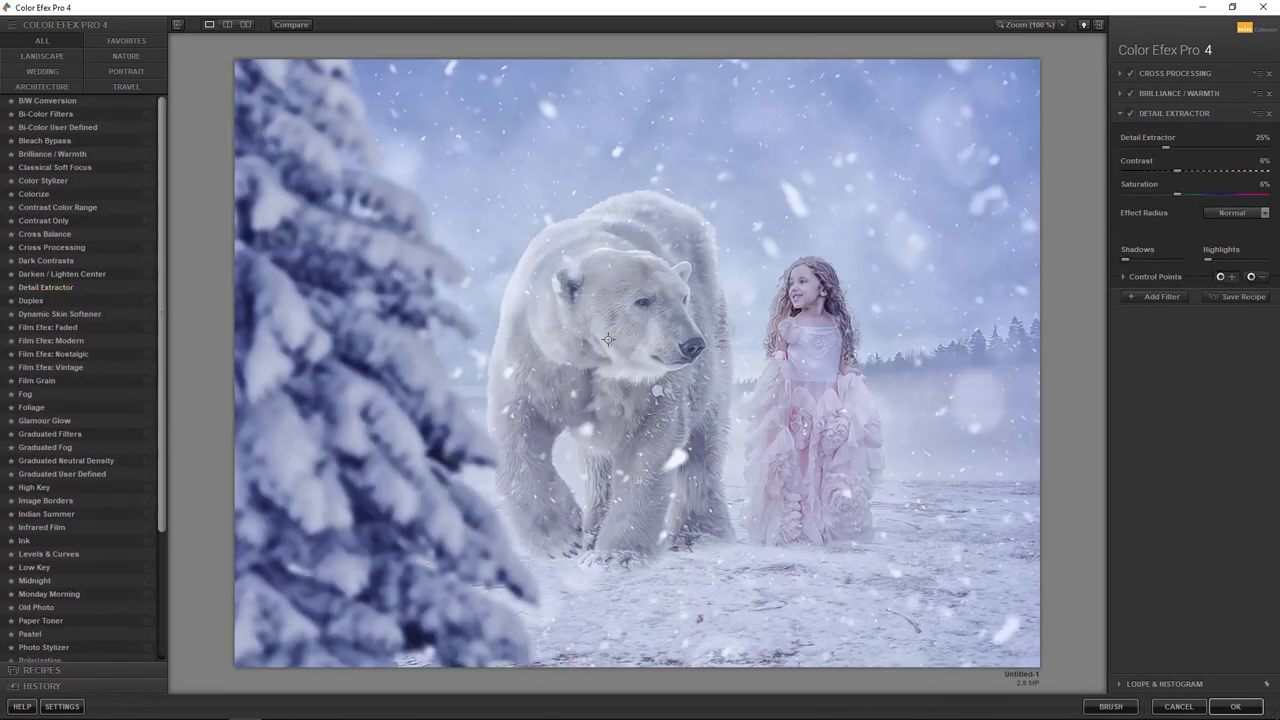
pyautogui.click(648, 302)
pyautogui.moveTo(685, 310); pyautogui.dragTo(696, 308)
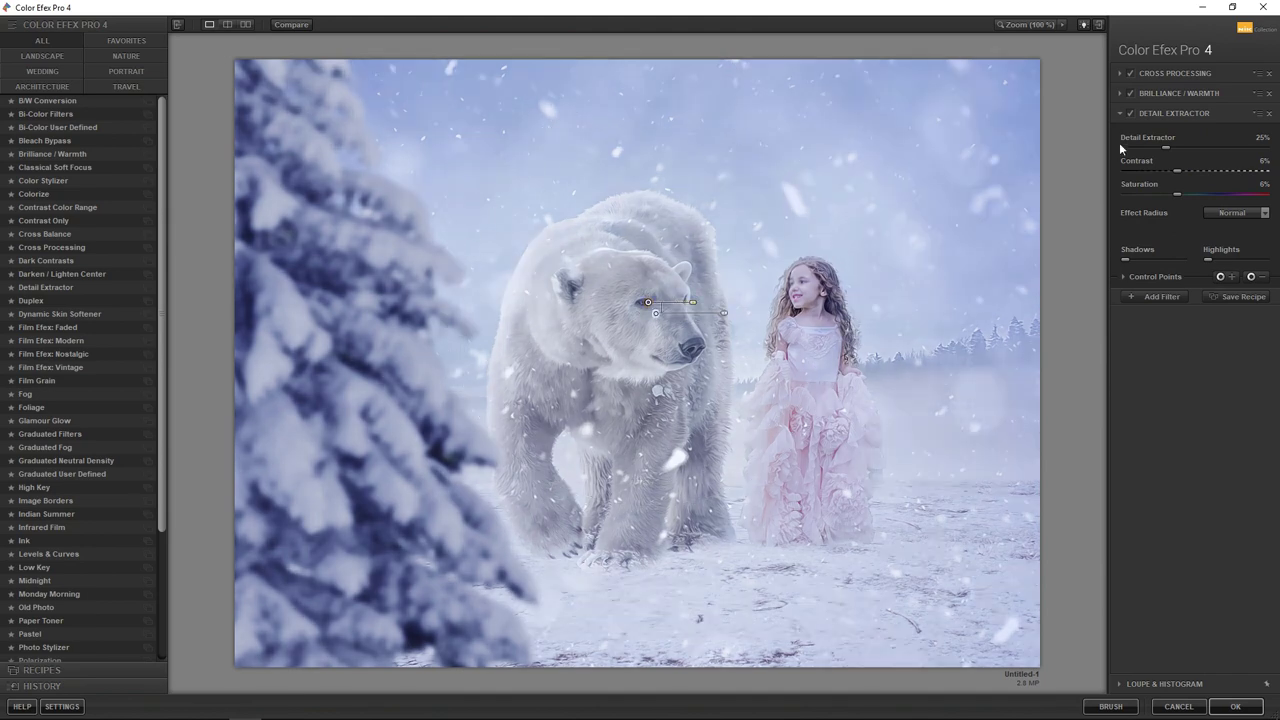
pyautogui.moveTo(1157, 147); pyautogui.dragTo(1154, 147)
# Step: Add a Graduated Fog filter with its opacity lowered to about 16%
pyautogui.click(1165, 296)
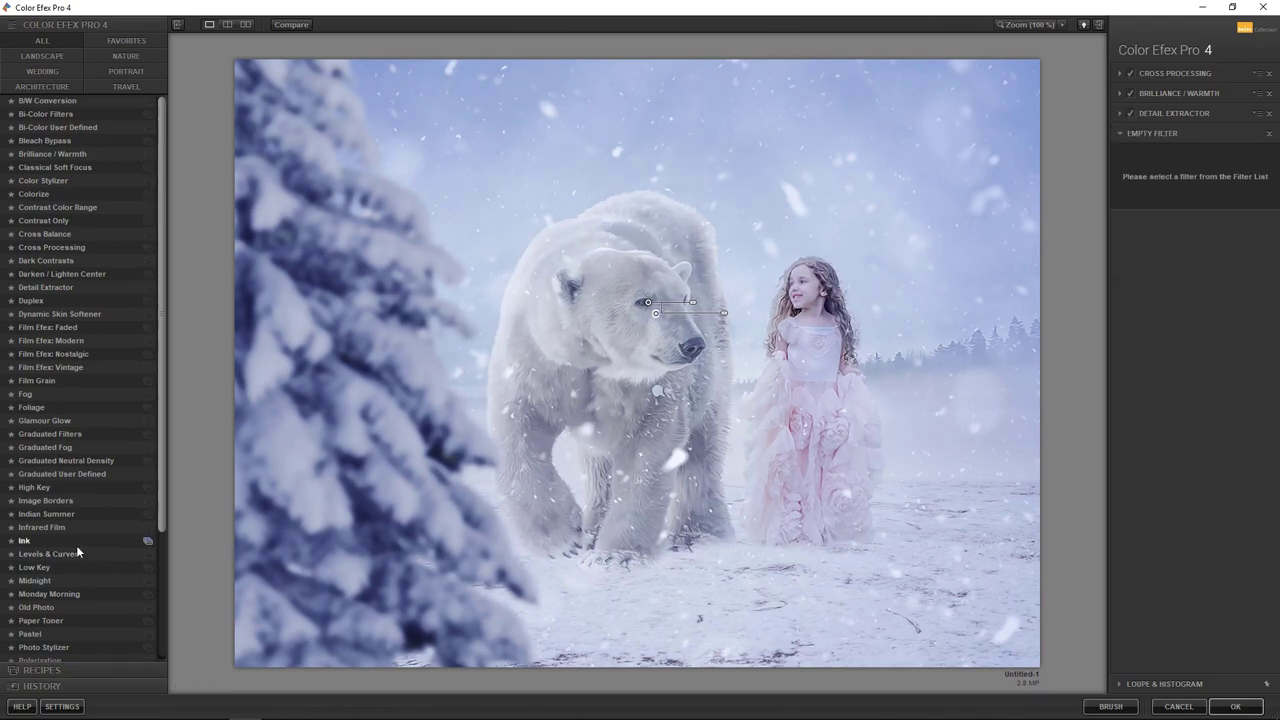
pyautogui.click(52, 449)
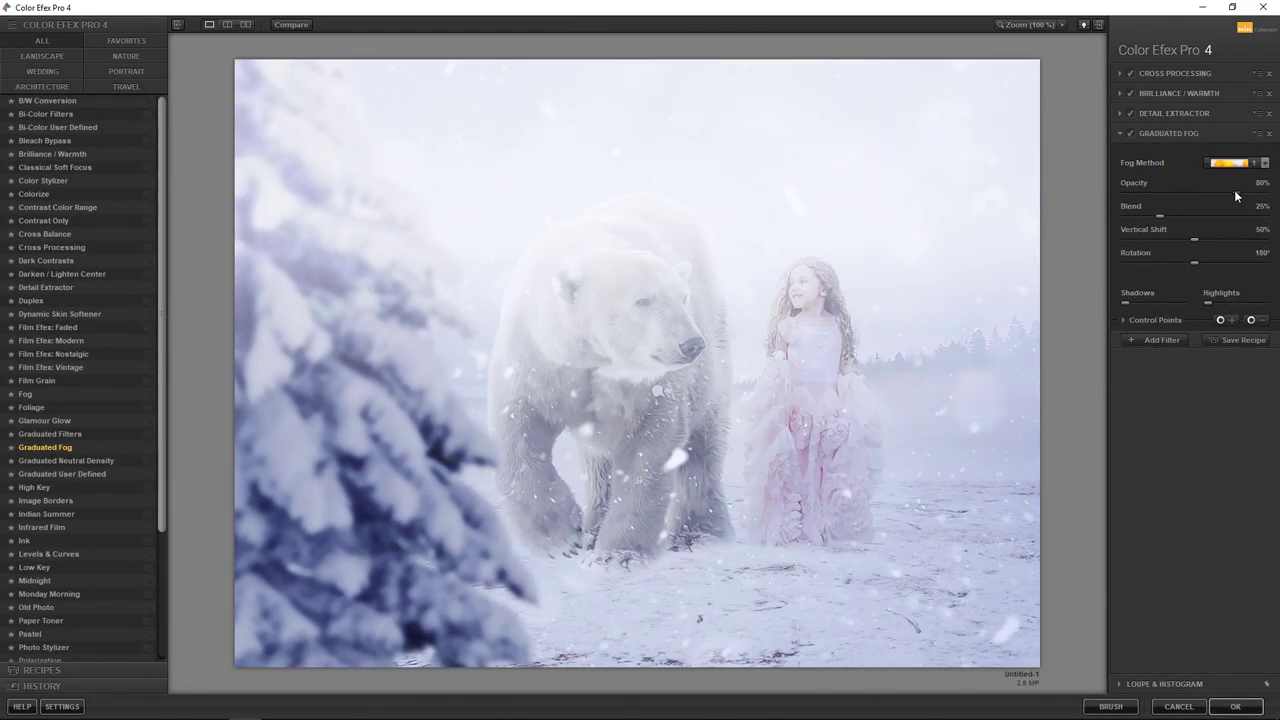
pyautogui.moveTo(1234, 190); pyautogui.dragTo(1148, 189)
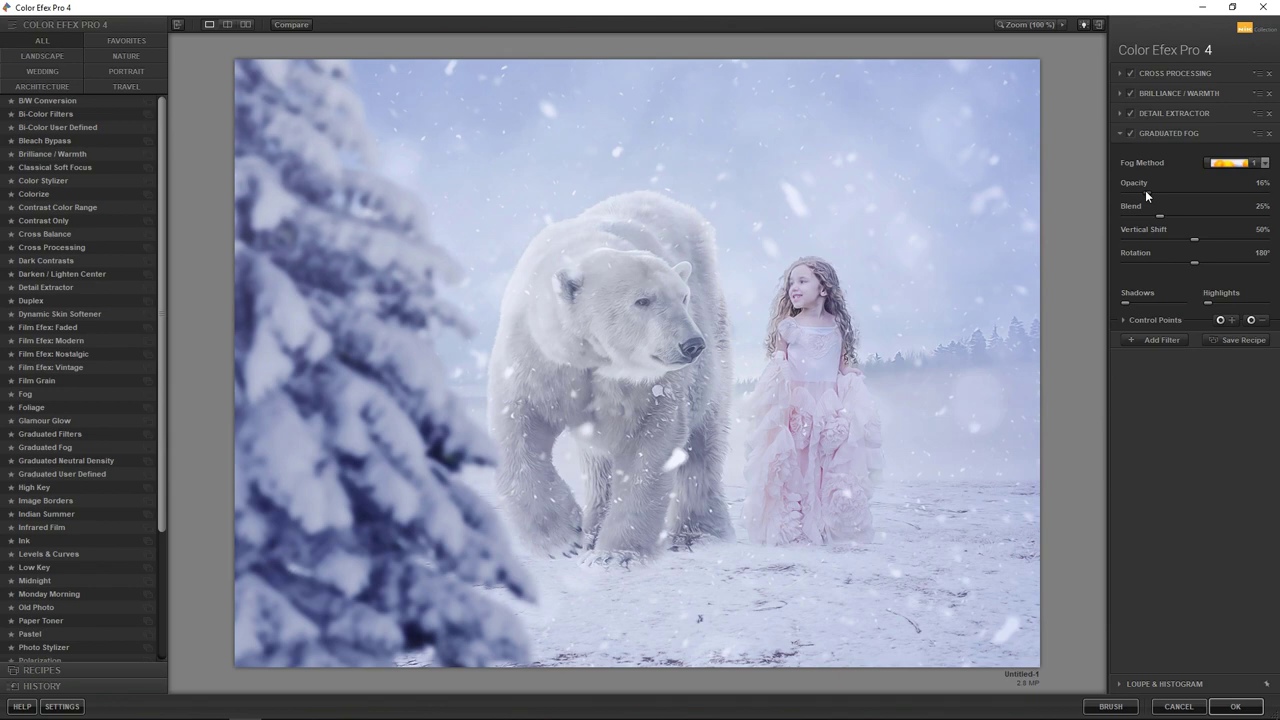
pyautogui.click(1161, 340)
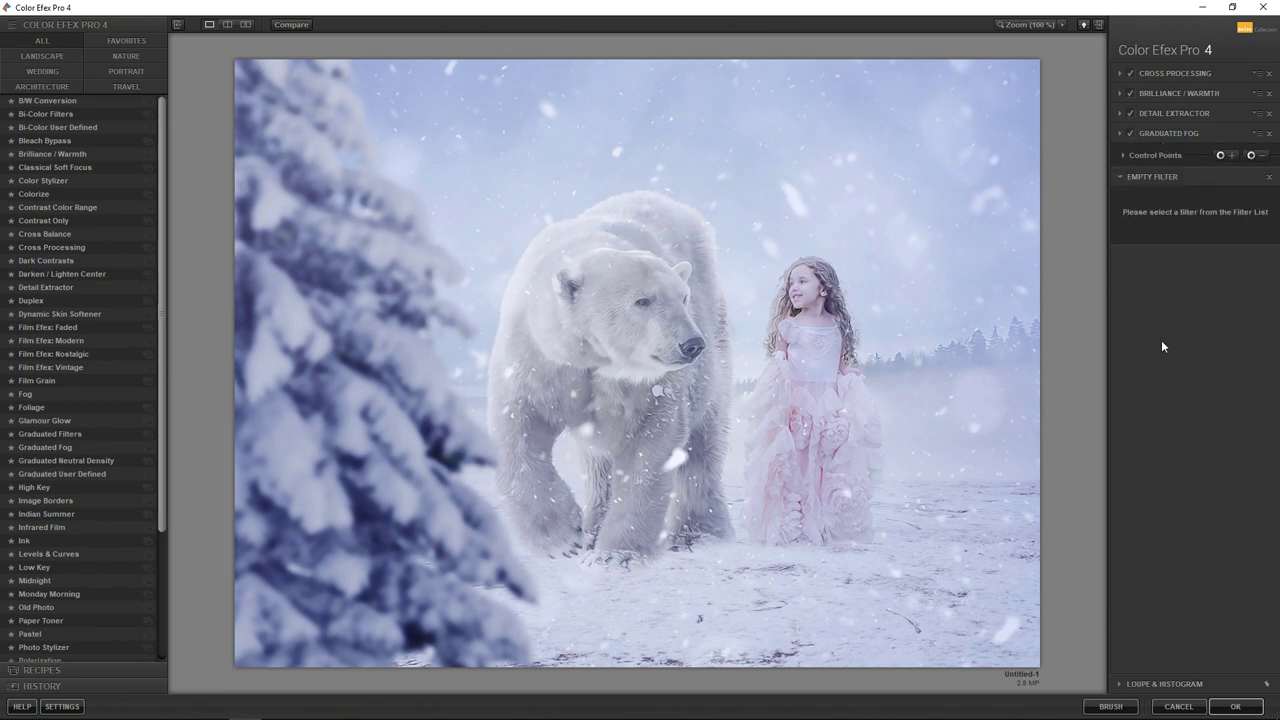
# Step: Apply the Color Efex Pro 4 filter stack, returning it as a masked Nik Collection layer on top
pyautogui.click(1235, 706)
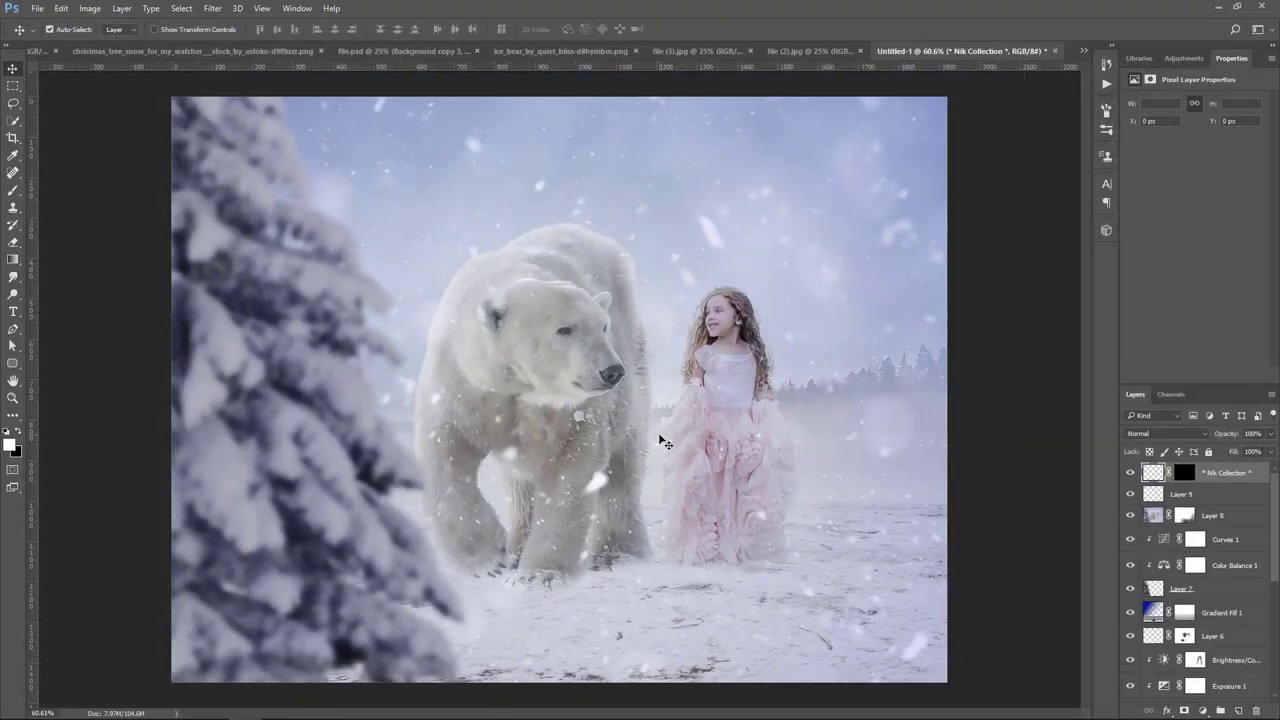